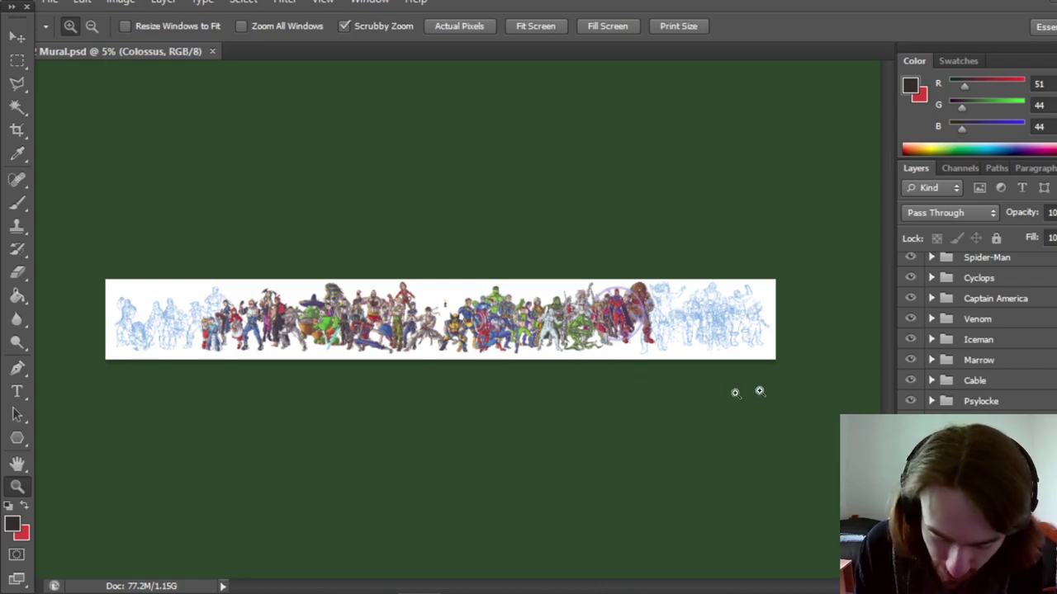
Hide the unfinished character sketches from the Sabretooth group through Thanos, as well as the Sentinel group.
{"action": "scroll", "coordinate": [976, 331], "scroll_direction": "down", "scroll_amount": 7}
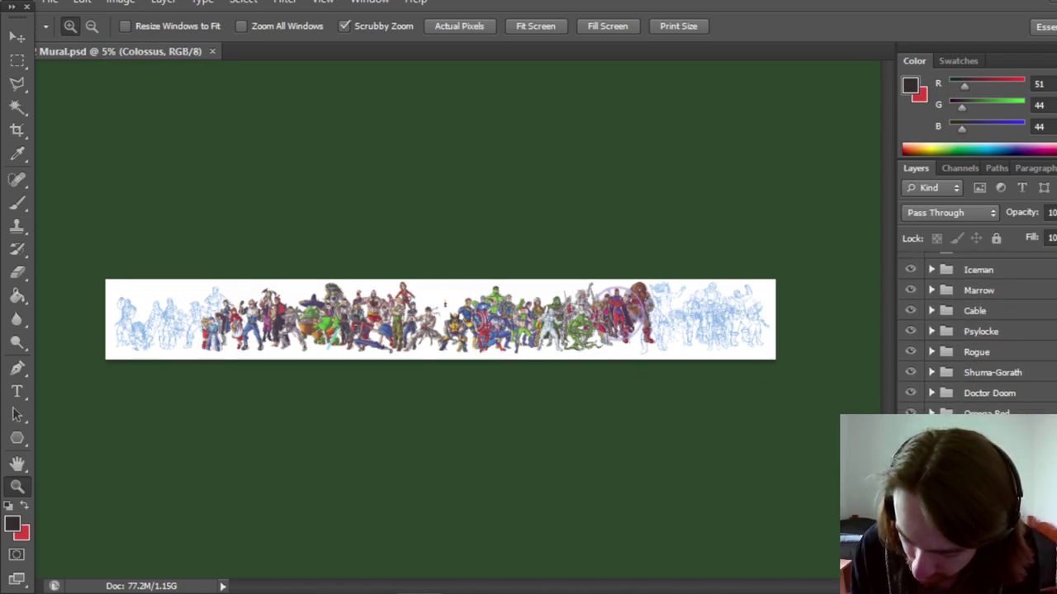
{"action": "scroll", "coordinate": [908, 382], "scroll_direction": "down", "scroll_amount": 4}
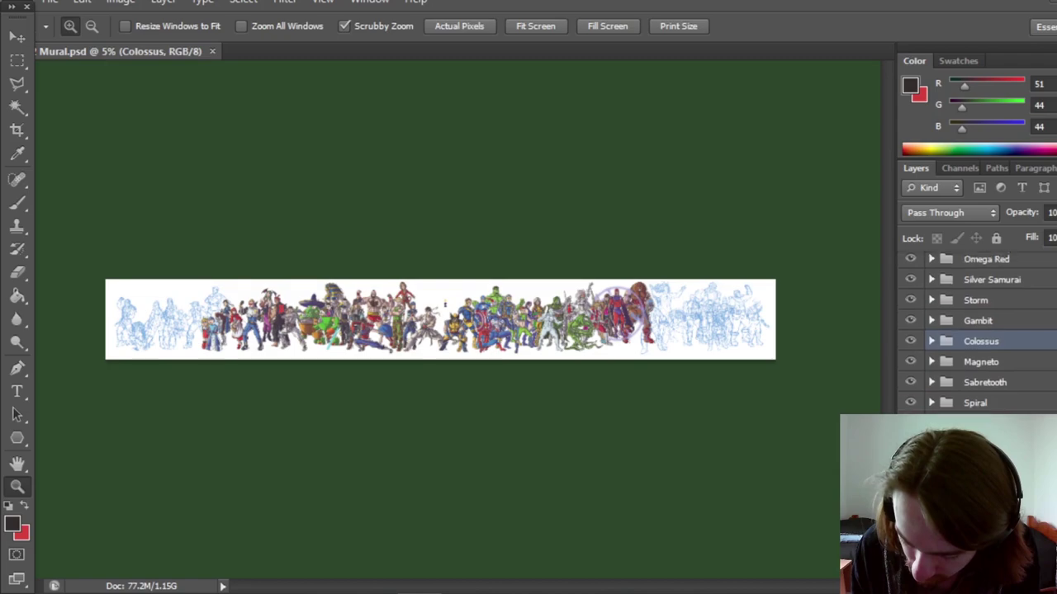
{"action": "left_click", "coordinate": [910, 395]}
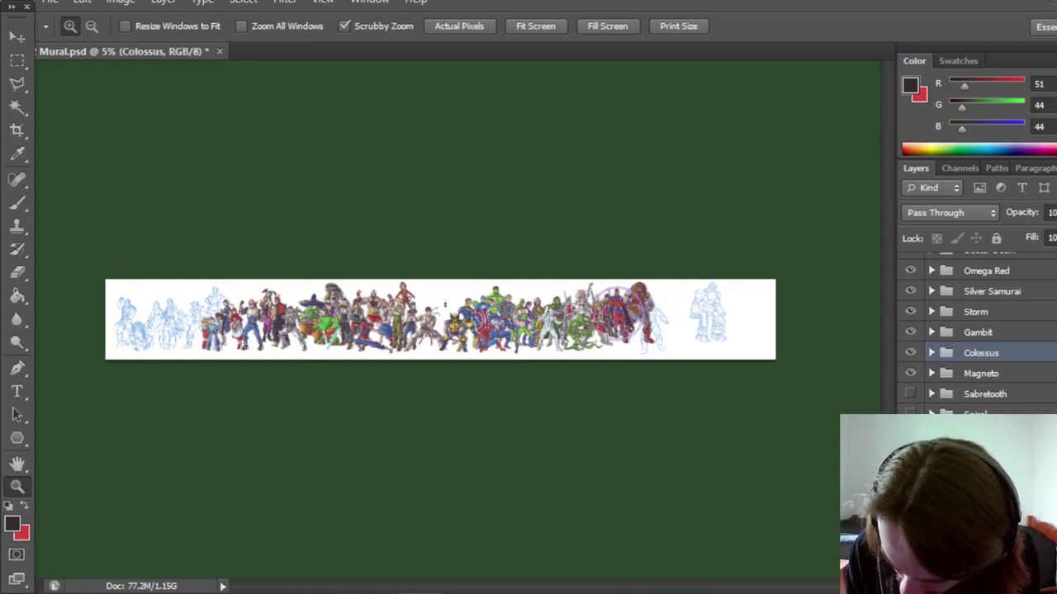
{"action": "scroll", "coordinate": [974, 330], "scroll_direction": "down", "scroll_amount": 3}
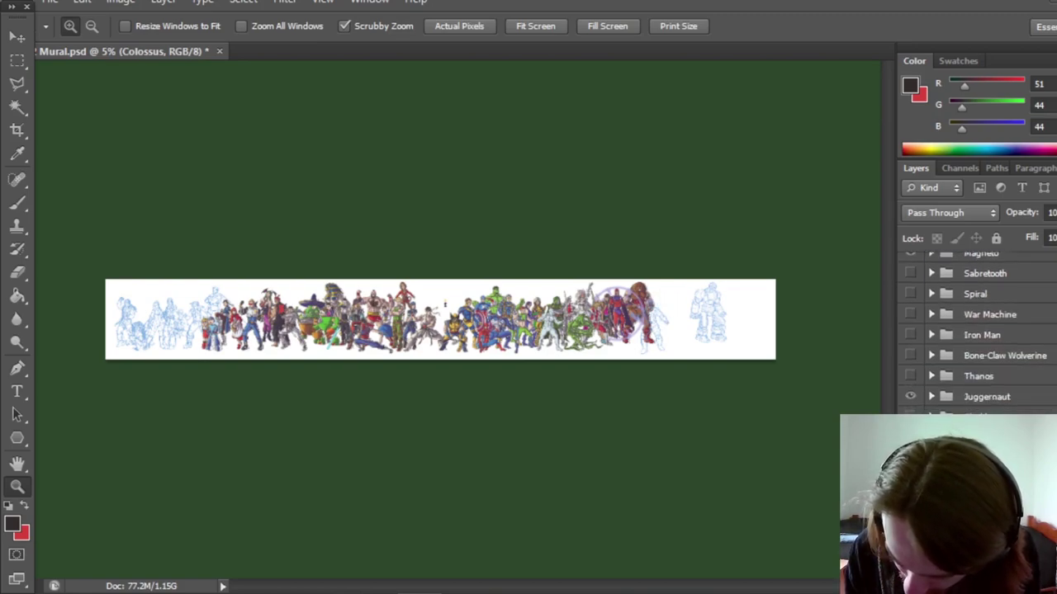
{"action": "scroll", "coordinate": [974, 330], "scroll_direction": "down", "scroll_amount": 8}
{"action": "scroll", "coordinate": [975, 330], "scroll_direction": "down", "scroll_amount": 1}
{"action": "scroll", "coordinate": [974, 330], "scroll_direction": "down", "scroll_amount": 4}
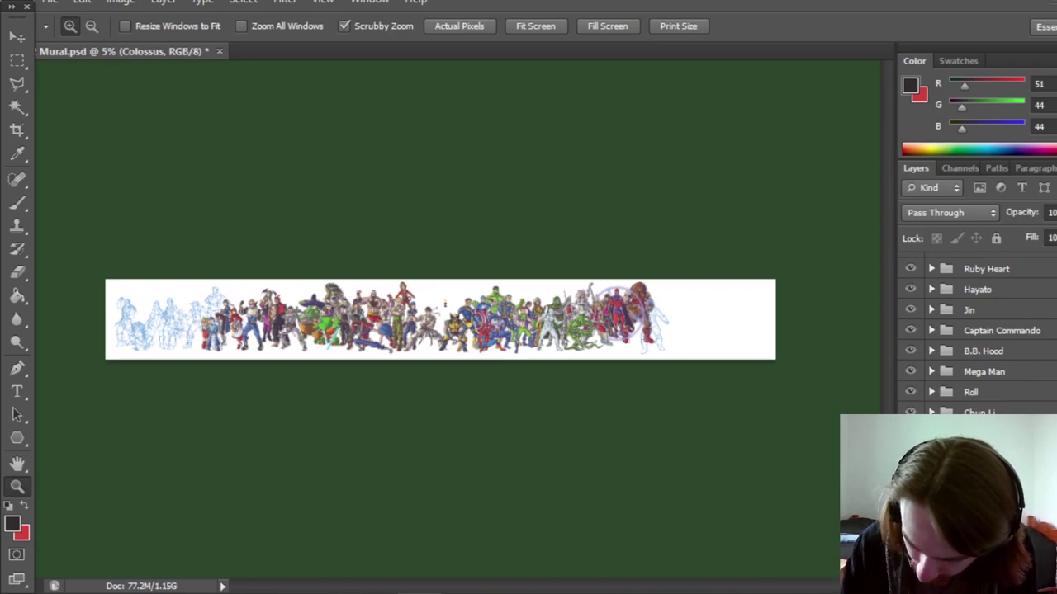
Hide the sketched character groups below Morrigan, starting with Dhalsim, Ken and Servbot.
{"action": "left_click", "coordinate": [910, 495]}
{"action": "scroll", "coordinate": [974, 330], "scroll_direction": "down", "scroll_amount": 5}
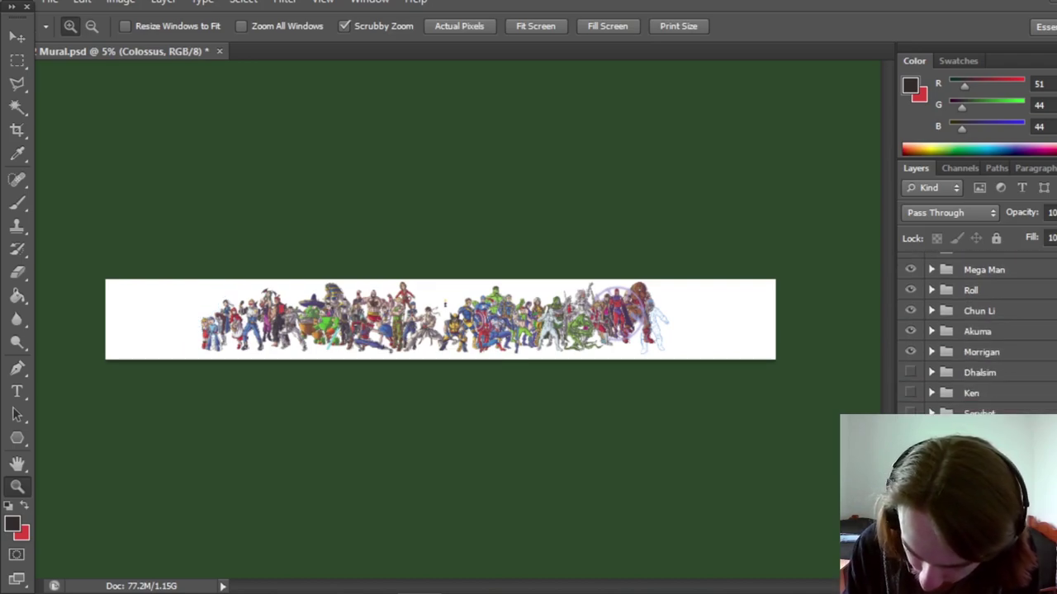
{"action": "scroll", "coordinate": [974, 330], "scroll_direction": "up", "scroll_amount": 2}
{"action": "scroll", "coordinate": [974, 330], "scroll_direction": "up", "scroll_amount": 15}
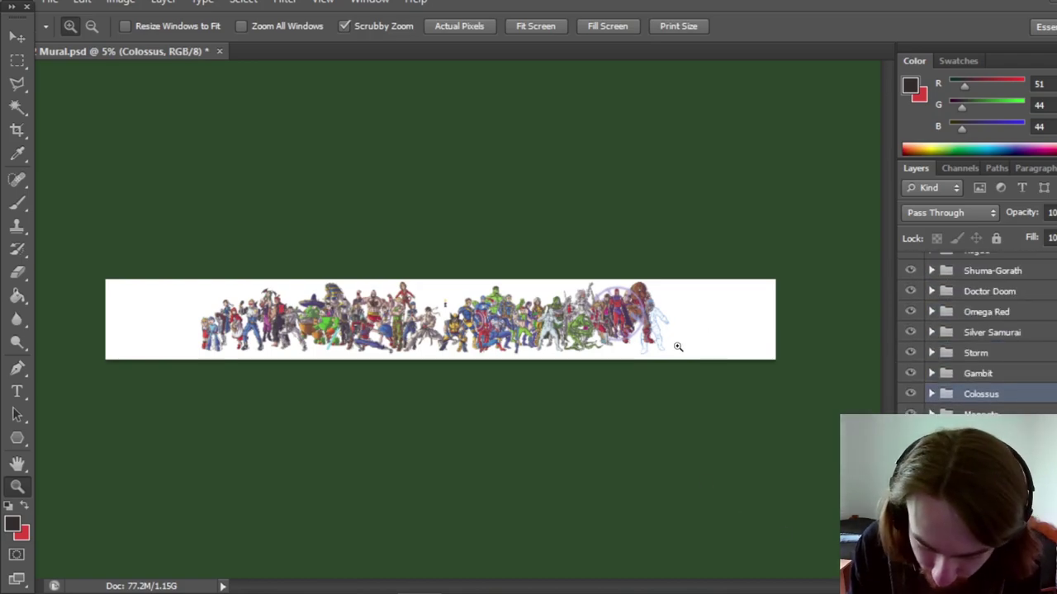
Zoom in to 33.3% on the blue Colossus sketch beside Juggernaut.
{"action": "left_click", "coordinate": [686, 324]}
{"action": "left_click", "coordinate": [693, 334]}
{"action": "left_click", "coordinate": [711, 338]}
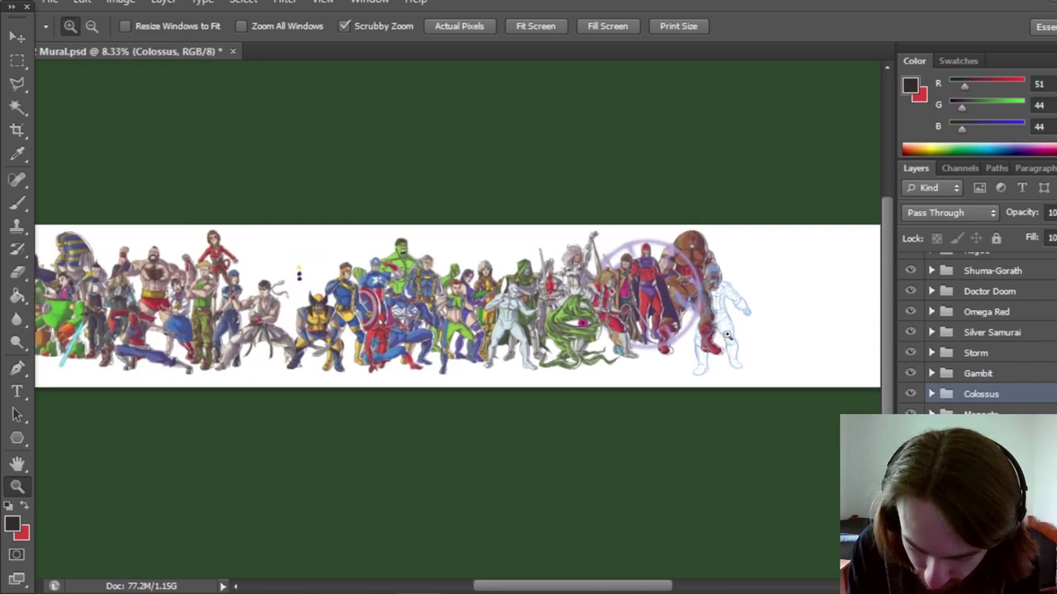
{"action": "left_click", "coordinate": [748, 334]}
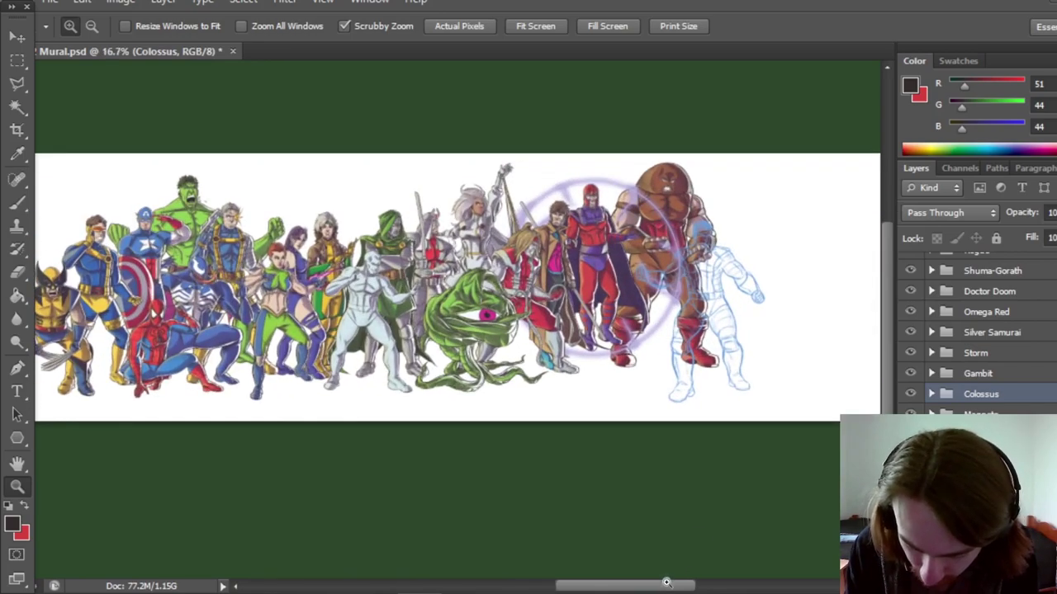
{"action": "scroll", "coordinate": [891, 373], "scroll_direction": "up", "scroll_amount": 1}
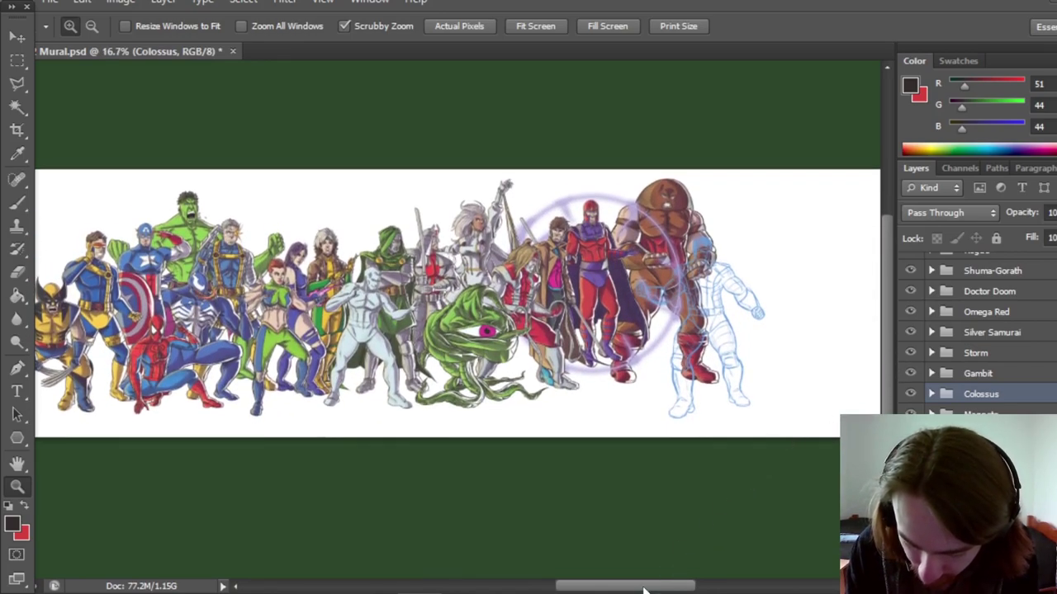
{"action": "left_click_drag", "start_coordinate": [651, 586], "coordinate": [674, 586]}
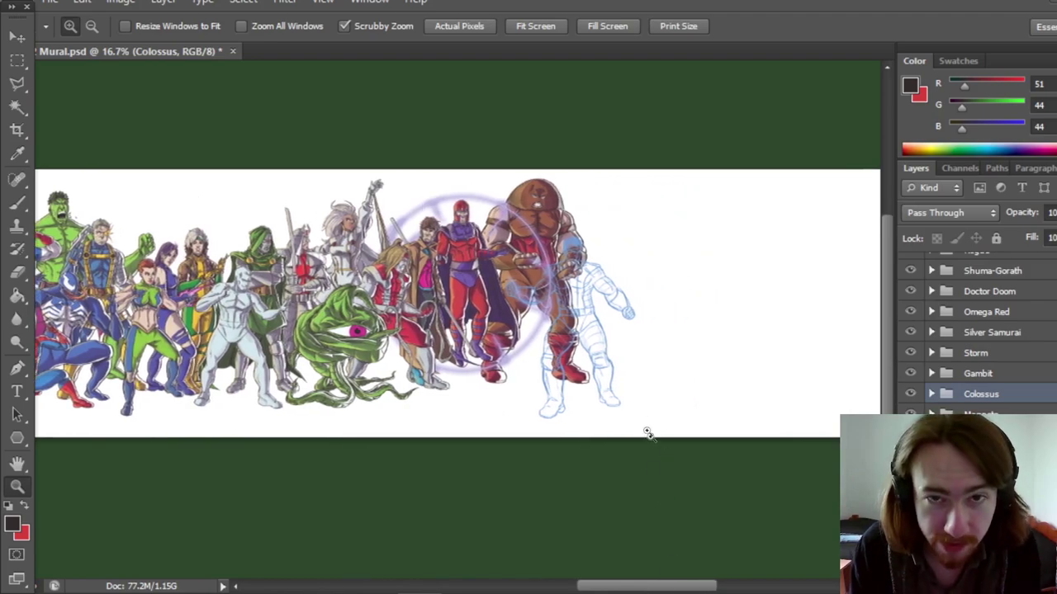
{"action": "left_click", "coordinate": [642, 392]}
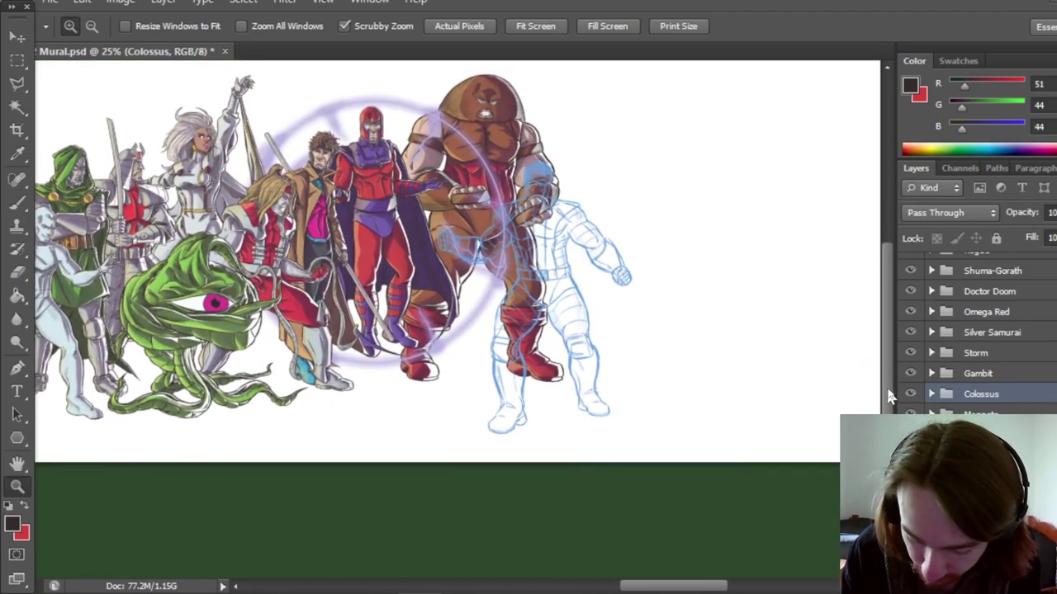
{"action": "scroll", "coordinate": [890, 371], "scroll_direction": "up", "scroll_amount": 3}
{"action": "left_click_drag", "start_coordinate": [722, 588], "coordinate": [712, 588]}
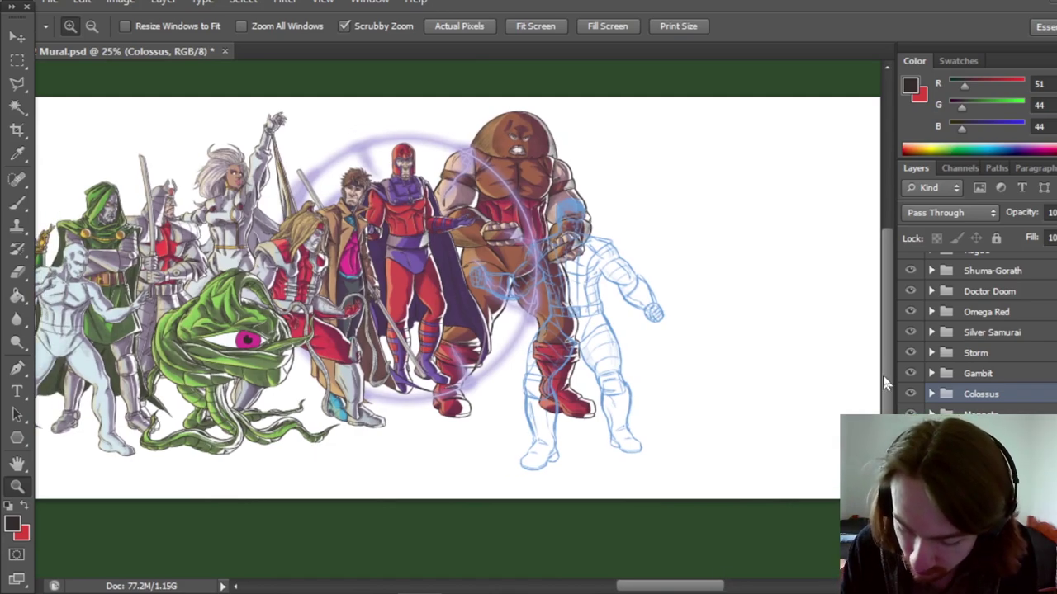
{"action": "scroll", "coordinate": [891, 377], "scroll_direction": "up", "scroll_amount": 1}
{"action": "left_click", "coordinate": [665, 405]}
{"action": "left_click_drag", "start_coordinate": [719, 587], "coordinate": [712, 588]}
{"action": "scroll", "coordinate": [892, 371], "scroll_direction": "up", "scroll_amount": 3}
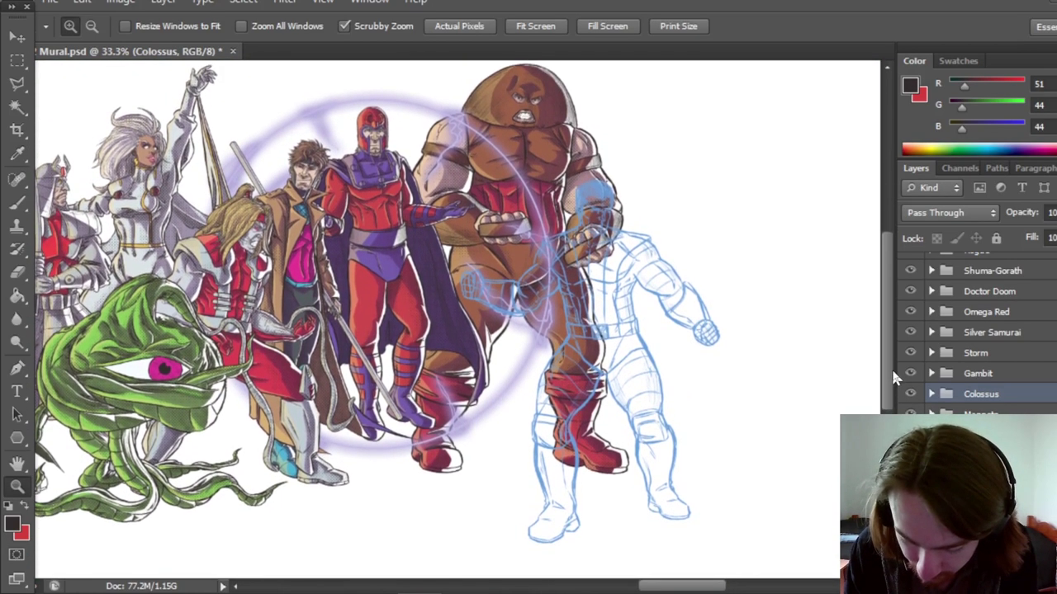
Examine how the full Colossus sketch sits in front of Juggernaut and next to Magneto.
{"action": "left_click_drag", "start_coordinate": [892, 371], "coordinate": [892, 373]}
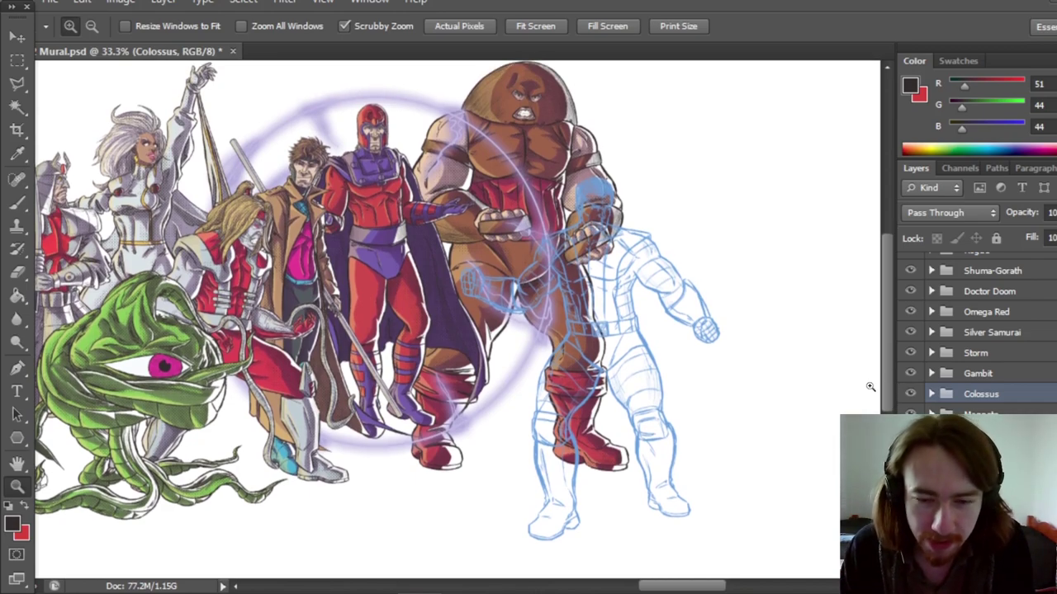
{"action": "scroll", "coordinate": [891, 382], "scroll_direction": "up", "scroll_amount": 1}
{"action": "left_click_drag", "start_coordinate": [889, 378], "coordinate": [889, 379]}
{"action": "mouse_move", "coordinate": [714, 587]}
{"action": "left_mouse_down"}
{"action": "mouse_move", "coordinate": [623, 588]}
{"action": "mouse_move", "coordinate": [737, 588]}
{"action": "mouse_move", "coordinate": [696, 586]}
{"action": "mouse_move", "coordinate": [727, 587]}
{"action": "left_mouse_up"}
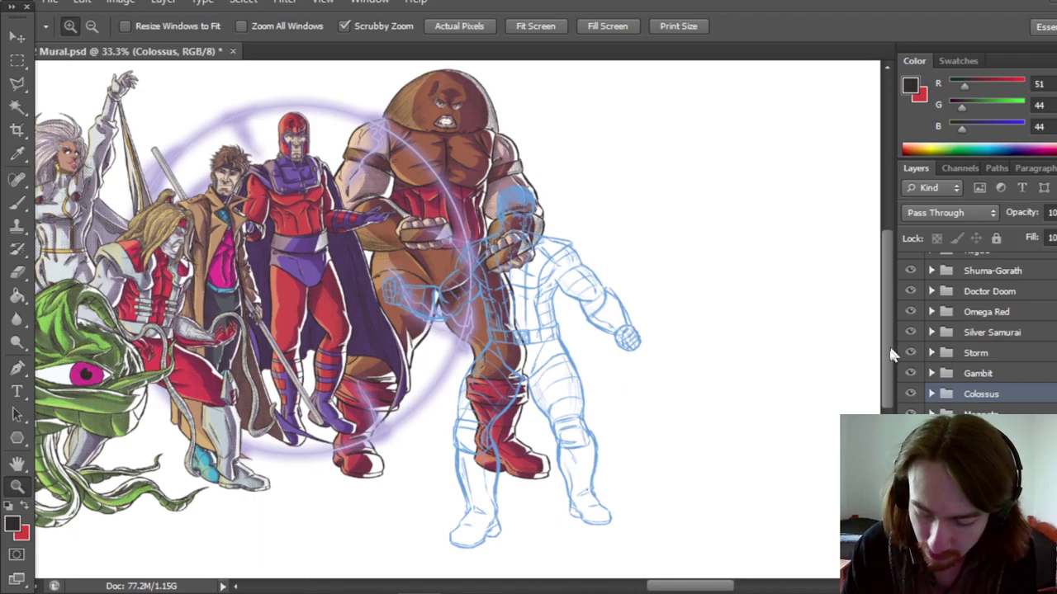
{"action": "scroll", "coordinate": [892, 355], "scroll_direction": "down", "scroll_amount": 1}
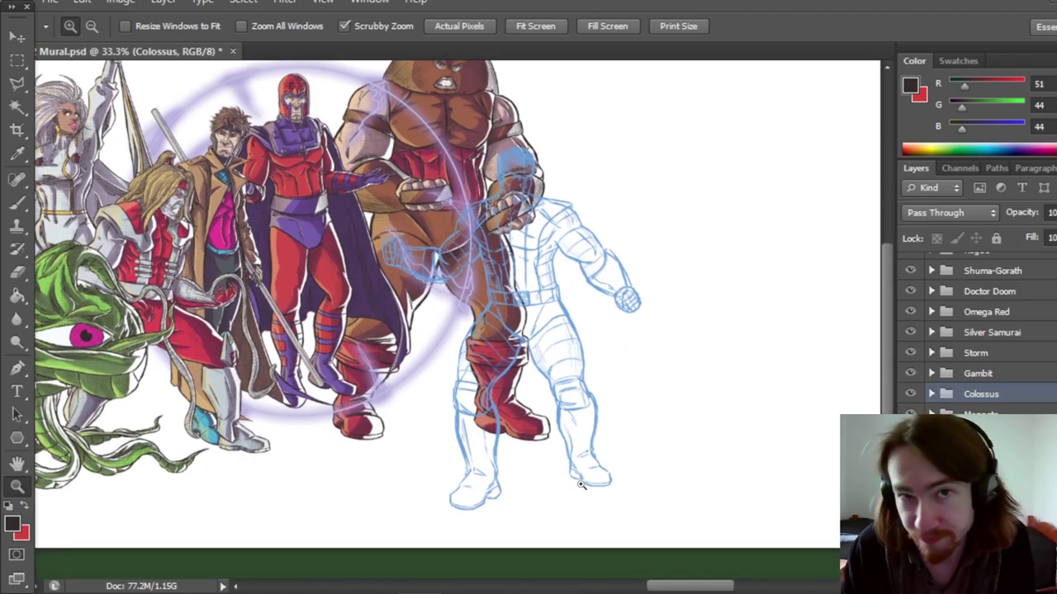
{"action": "left_click_drag", "start_coordinate": [889, 399], "coordinate": [888, 403]}
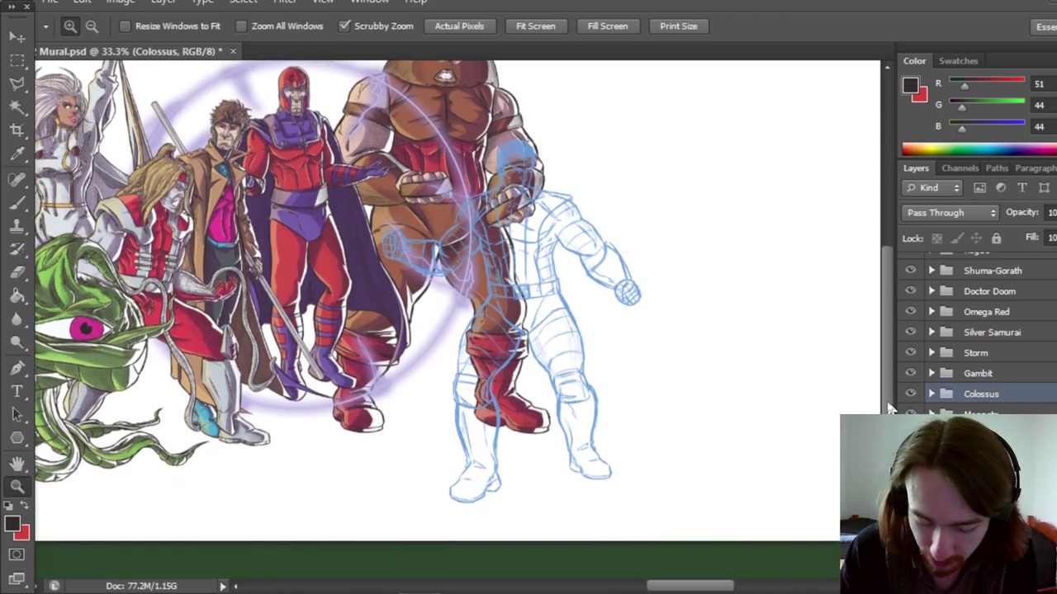
{"action": "left_click_drag", "start_coordinate": [732, 585], "coordinate": [703, 591]}
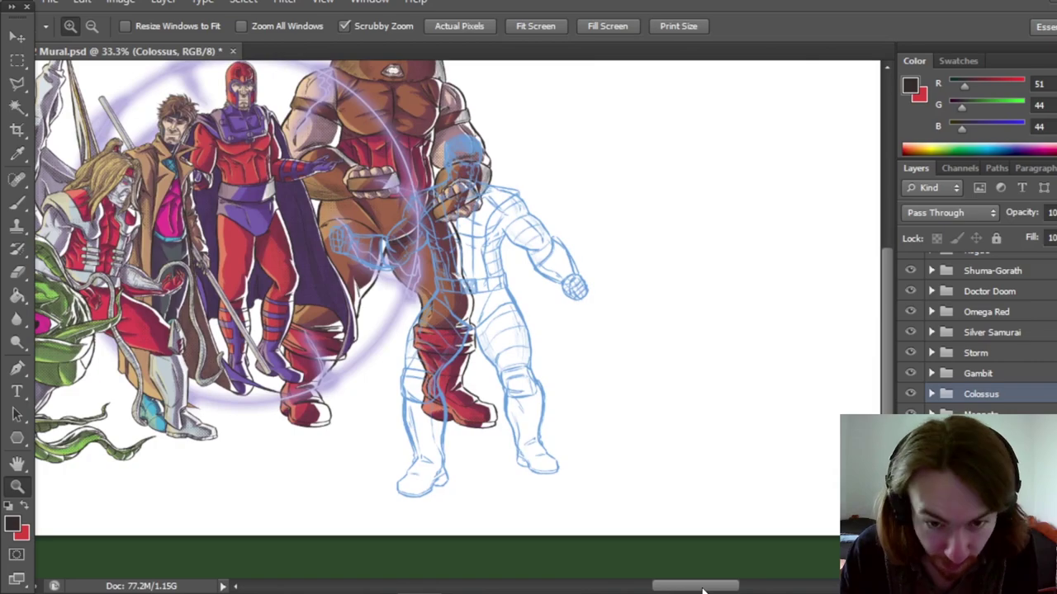
{"action": "scroll", "coordinate": [886, 378], "scroll_direction": "up", "scroll_amount": 2}
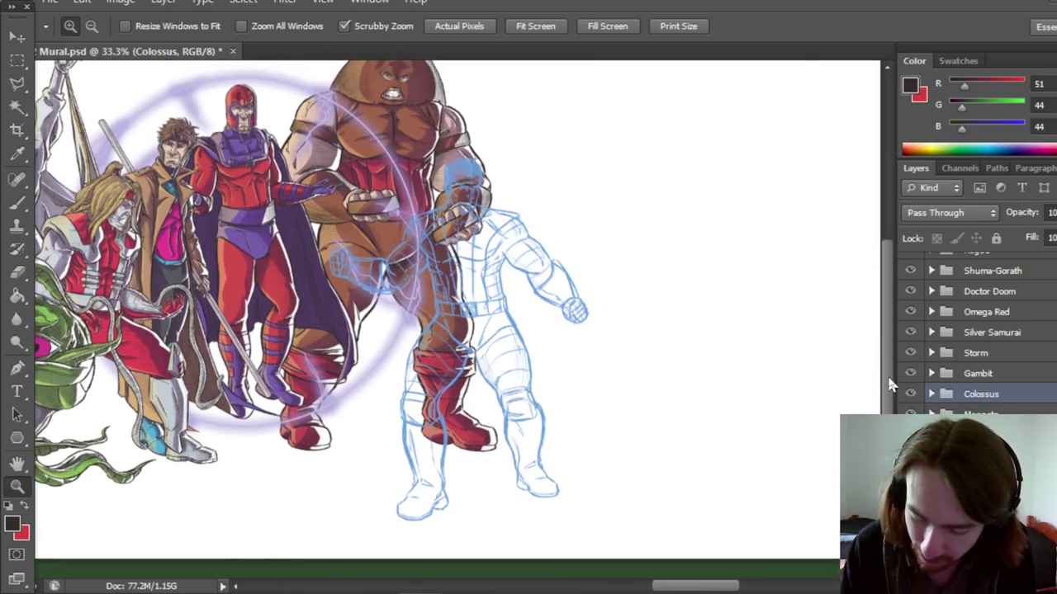
{"action": "scroll", "coordinate": [888, 381], "scroll_direction": "up", "scroll_amount": 2}
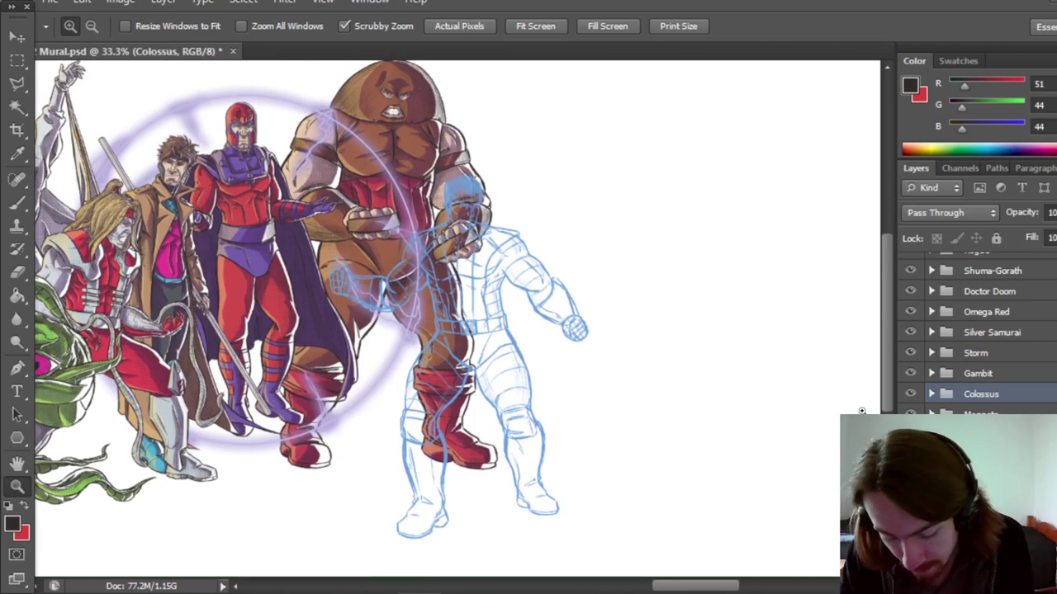
{"action": "left_click_drag", "start_coordinate": [892, 392], "coordinate": [889, 384]}
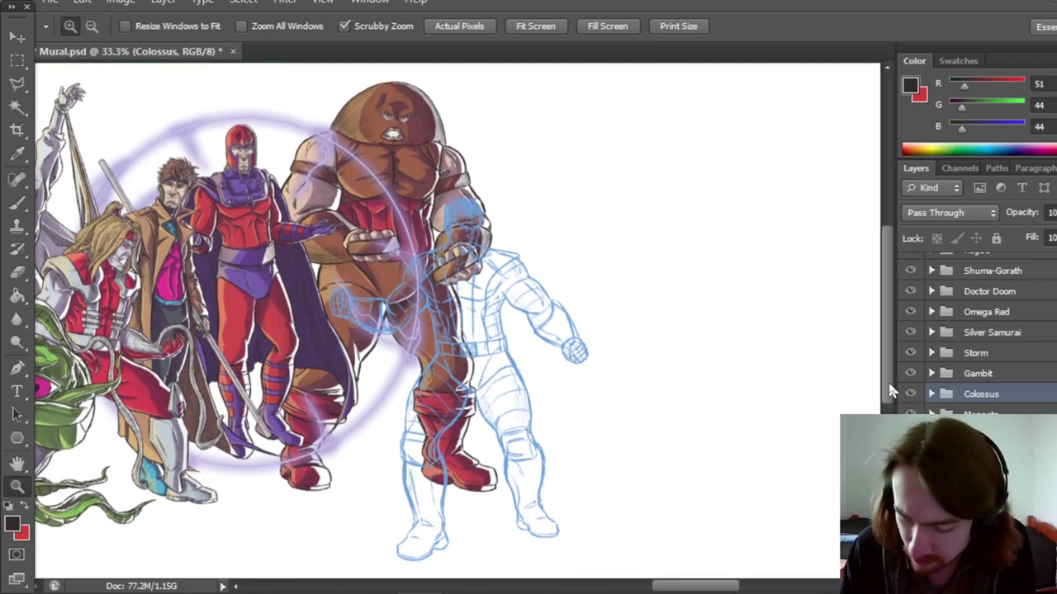
Hide the coloured character groups around Colossus, including Captain America through Gambit, Magneto and Juggernaut.
{"action": "scroll", "coordinate": [974, 347], "scroll_direction": "up", "scroll_amount": 4}
{"action": "scroll", "coordinate": [974, 330], "scroll_direction": "up", "scroll_amount": 3}
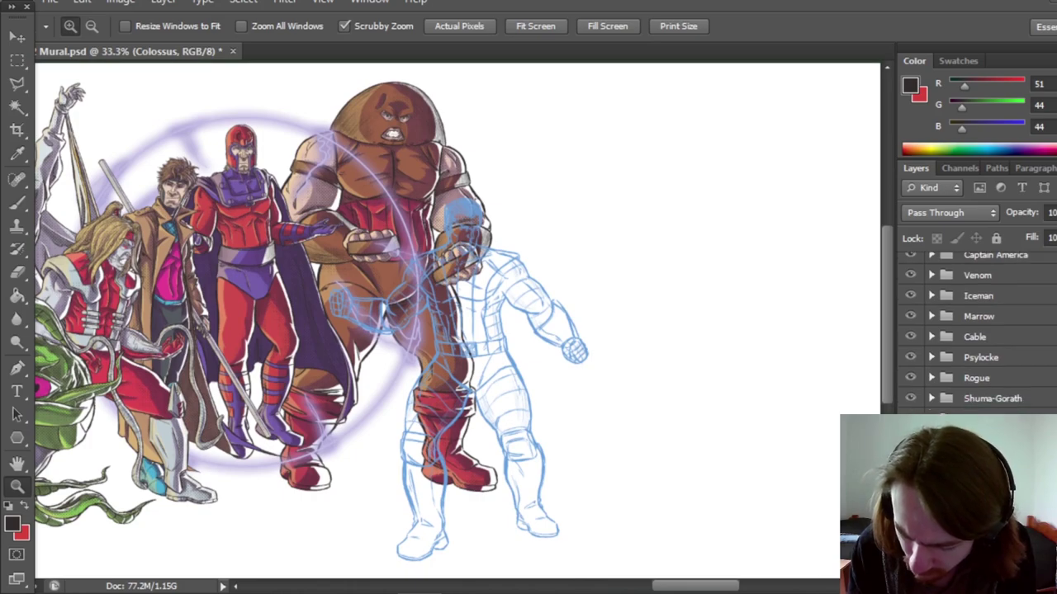
{"action": "left_click_drag", "start_coordinate": [911, 480], "coordinate": [912, 257]}
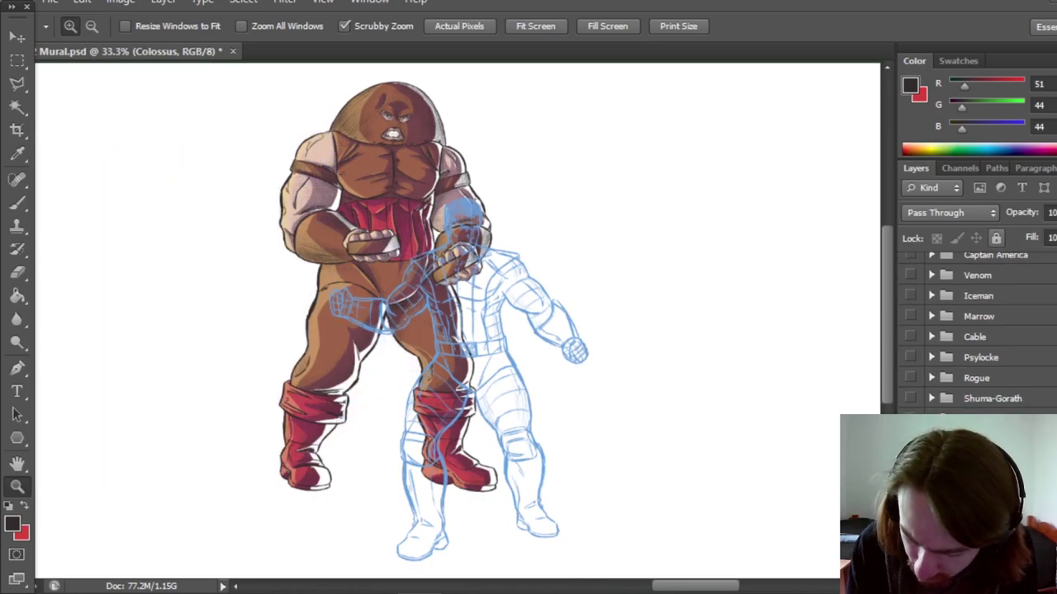
{"action": "scroll", "coordinate": [911, 446], "scroll_direction": "up", "scroll_amount": 3}
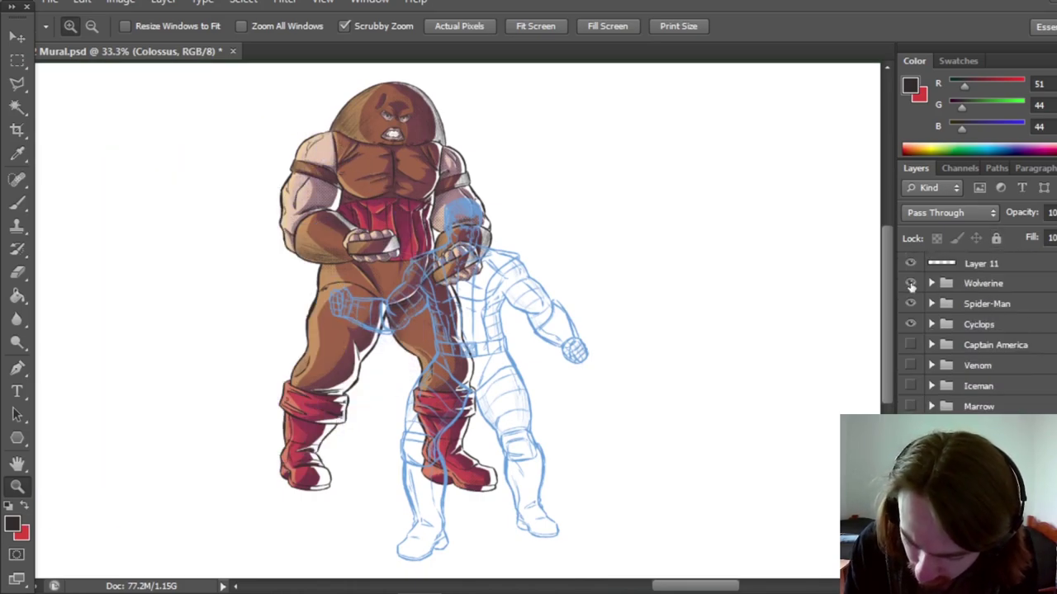
{"action": "scroll", "coordinate": [910, 326], "scroll_direction": "down", "scroll_amount": 5}
{"action": "scroll", "coordinate": [910, 330], "scroll_direction": "down", "scroll_amount": 3}
{"action": "left_click", "coordinate": [910, 385]}
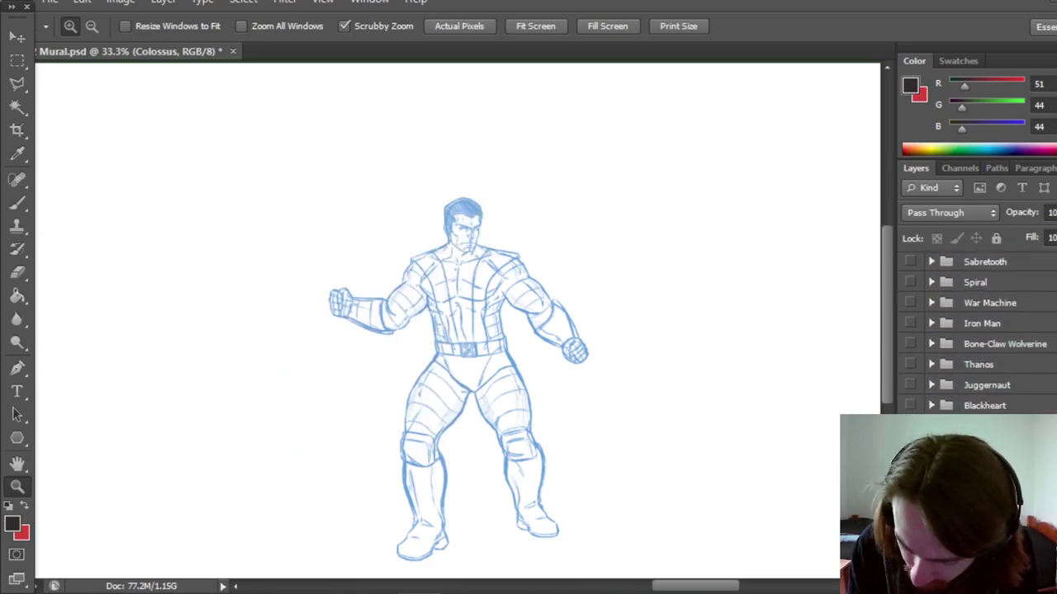
Hide the remaining coloured character groups from Ryu down through Morrigan so only the Colossus sketch is shown.
{"action": "scroll", "coordinate": [910, 330], "scroll_direction": "down", "scroll_amount": 5}
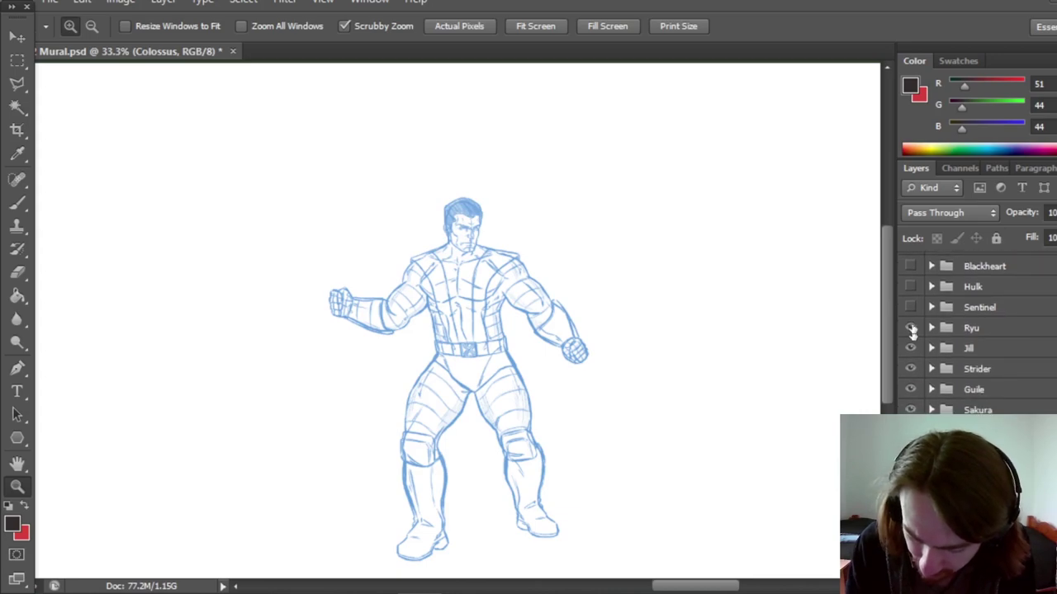
{"action": "left_click_drag", "start_coordinate": [910, 330], "coordinate": [910, 411]}
{"action": "scroll", "coordinate": [974, 330], "scroll_direction": "down", "scroll_amount": 5}
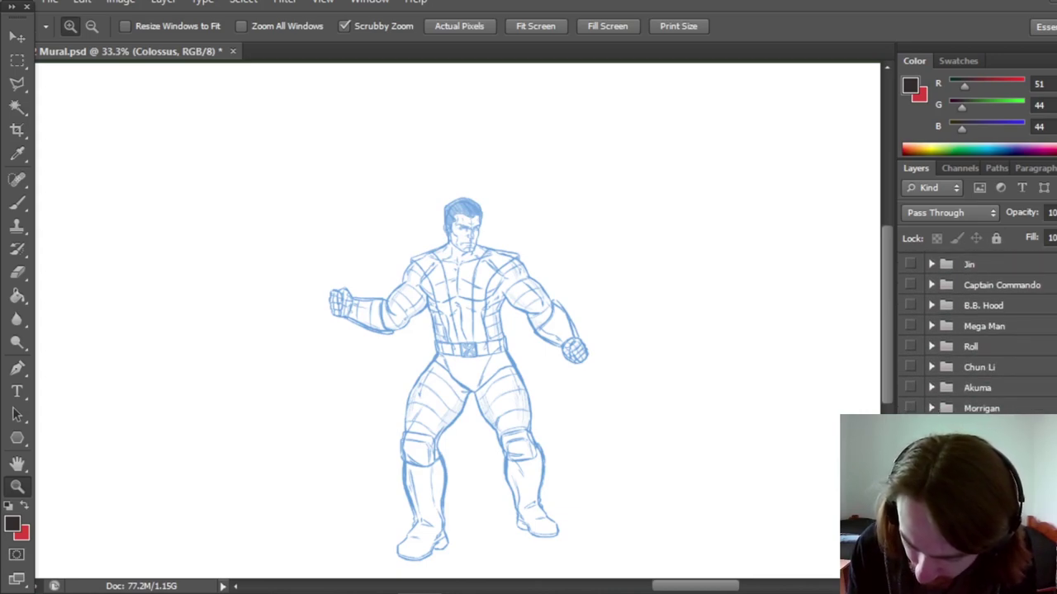
{"action": "scroll", "coordinate": [974, 330], "scroll_direction": "down", "scroll_amount": 5}
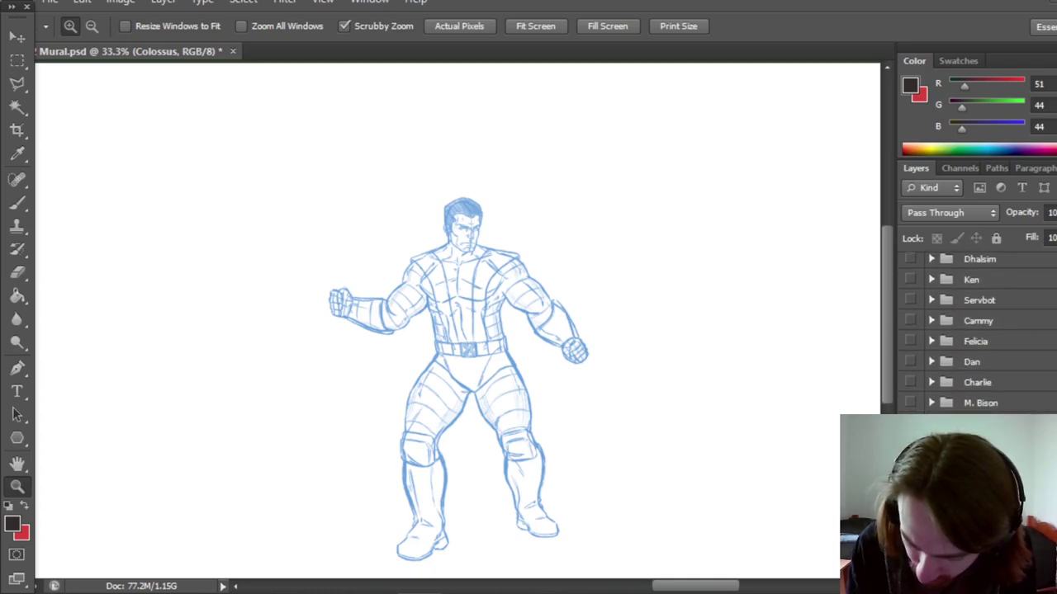
{"action": "scroll", "coordinate": [974, 330], "scroll_direction": "up", "scroll_amount": 15}
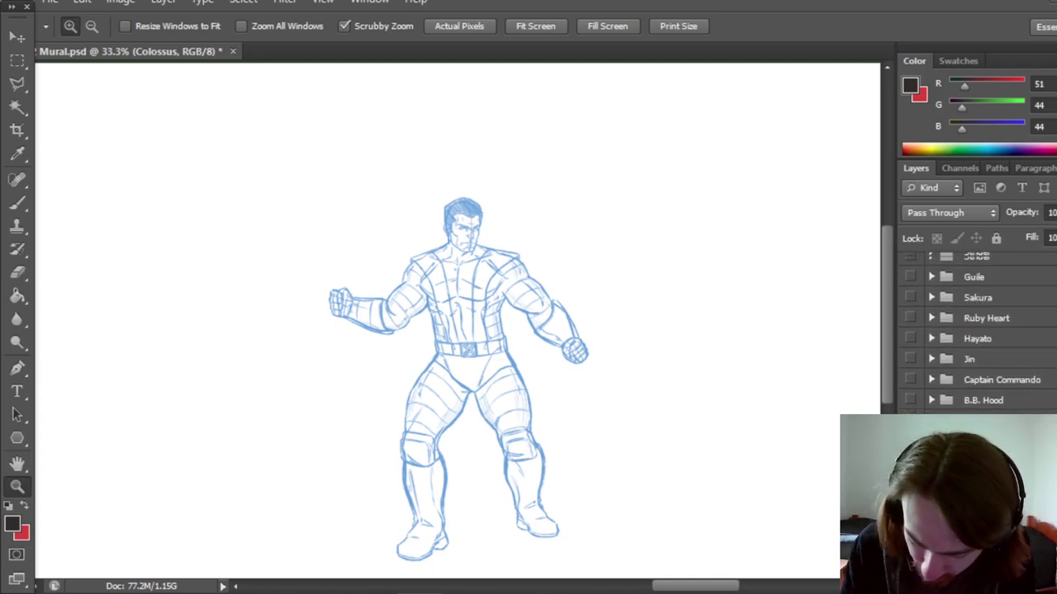
{"action": "scroll", "coordinate": [974, 330], "scroll_direction": "up", "scroll_amount": 6}
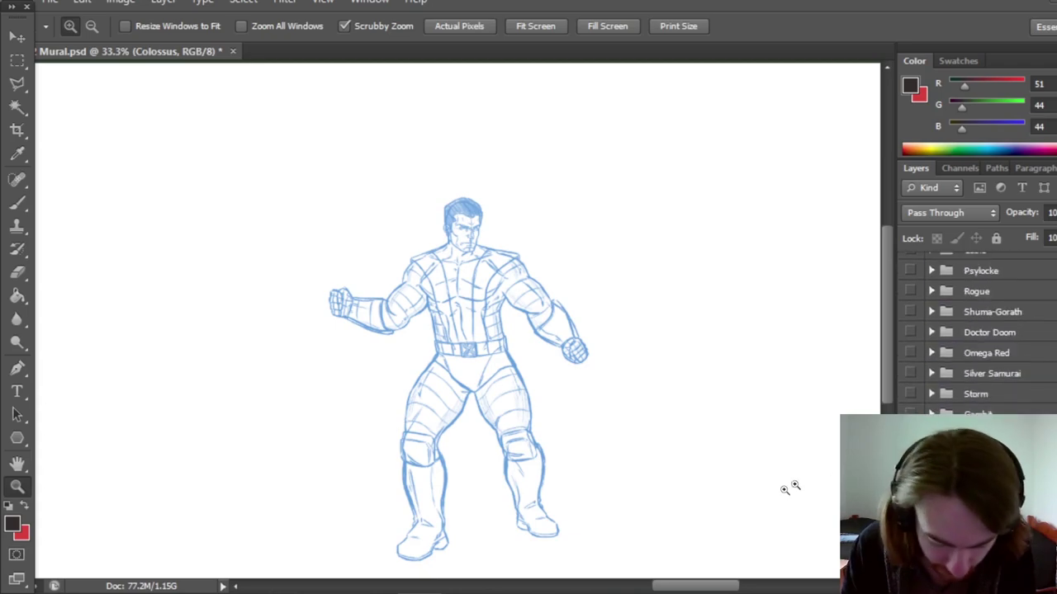
Zoom in to 50% on the isolated Colossus sketch and examine the figure from head to boots.
{"action": "scroll", "coordinate": [884, 363], "scroll_direction": "down", "scroll_amount": 1}
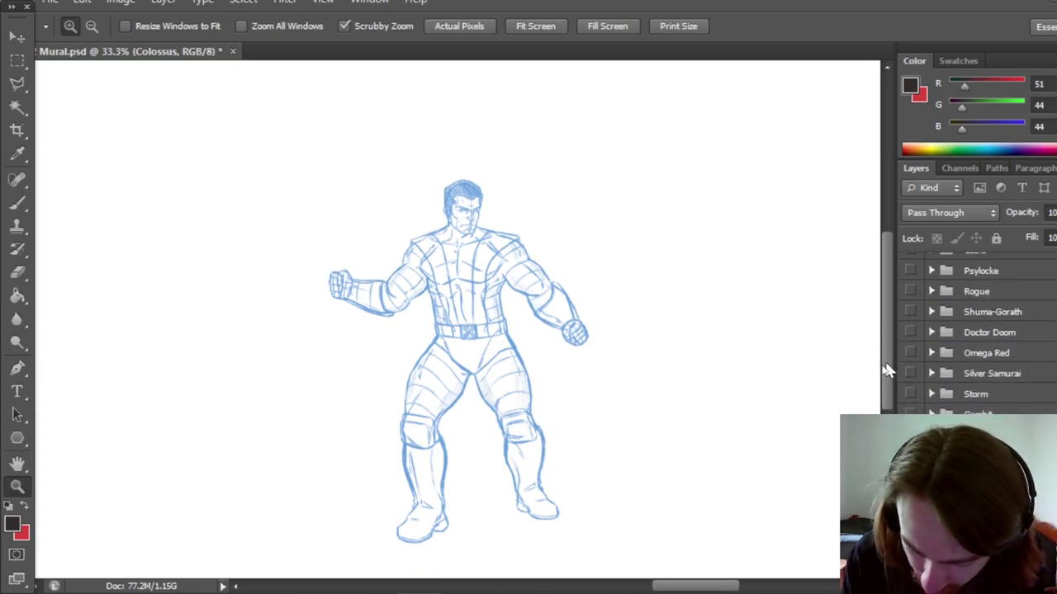
{"action": "left_click", "coordinate": [477, 316]}
{"action": "scroll", "coordinate": [888, 339], "scroll_direction": "up", "scroll_amount": 2}
{"action": "scroll", "coordinate": [881, 339], "scroll_direction": "down", "scroll_amount": 9}
{"action": "scroll", "coordinate": [884, 343], "scroll_direction": "up", "scroll_amount": 8}
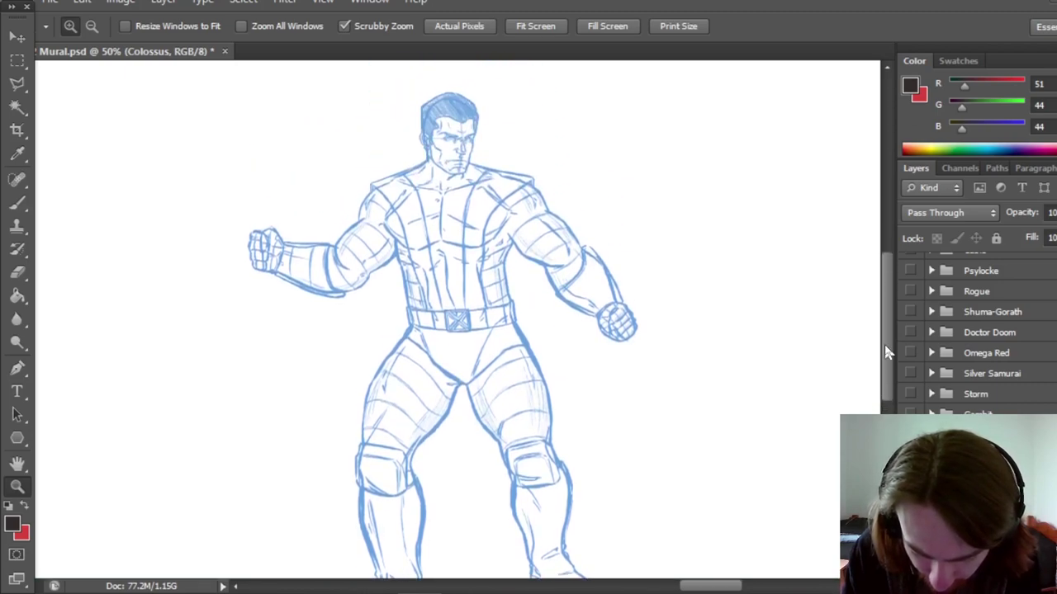
{"action": "scroll", "coordinate": [881, 340], "scroll_direction": "down", "scroll_amount": 3}
{"action": "scroll", "coordinate": [877, 338], "scroll_direction": "up", "scroll_amount": 5}
{"action": "scroll", "coordinate": [875, 336], "scroll_direction": "down", "scroll_amount": 5}
{"action": "scroll", "coordinate": [871, 356], "scroll_direction": "up", "scroll_amount": 2}
{"action": "scroll", "coordinate": [870, 366], "scroll_direction": "down", "scroll_amount": 5}
{"action": "scroll", "coordinate": [868, 370], "scroll_direction": "up", "scroll_amount": 4}
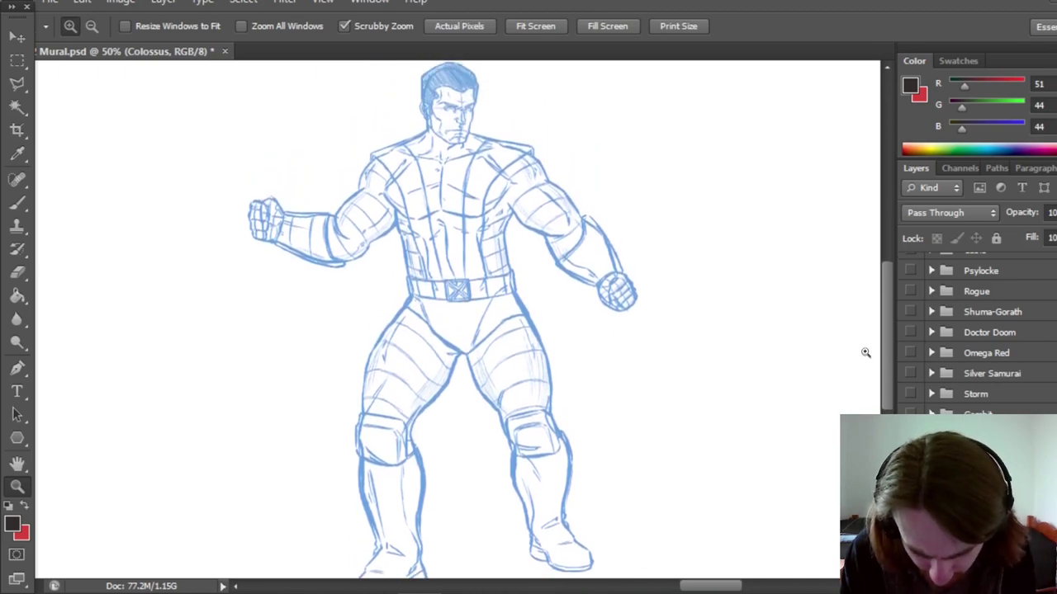
{"action": "scroll", "coordinate": [865, 353], "scroll_direction": "up", "scroll_amount": 3}
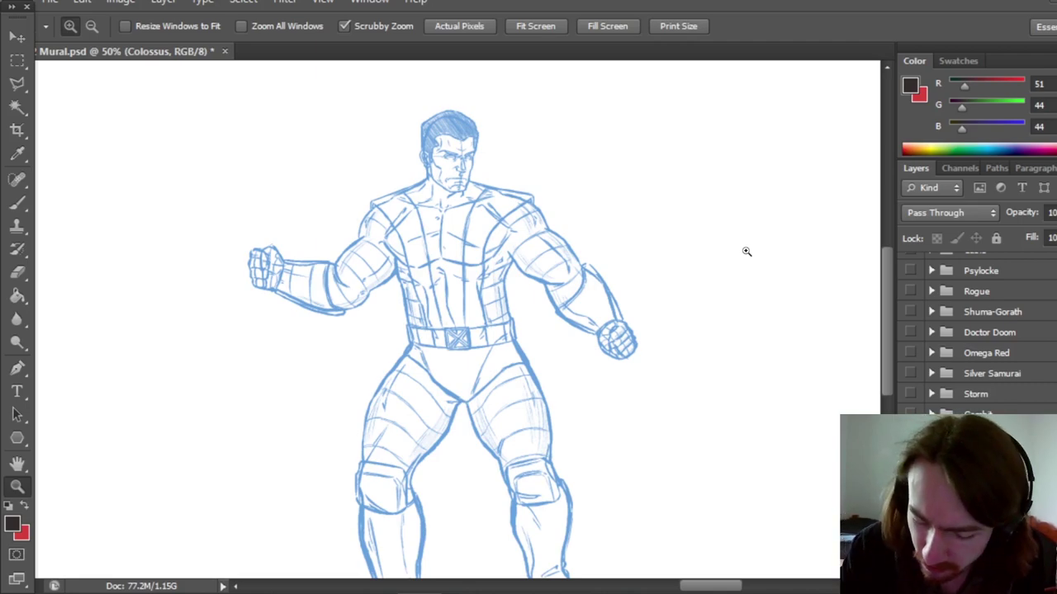
Add a new layer named Detail above the Base sketch in the Colossus group.
{"action": "mouse_move", "coordinate": [887, 328]}
{"action": "left_mouse_down"}
{"action": "mouse_move", "coordinate": [891, 352]}
{"action": "mouse_move", "coordinate": [890, 334]}
{"action": "left_mouse_up"}
{"action": "mouse_move", "coordinate": [890, 333]}
{"action": "left_mouse_down"}
{"action": "mouse_move", "coordinate": [889, 353]}
{"action": "mouse_move", "coordinate": [884, 323]}
{"action": "mouse_move", "coordinate": [888, 347]}
{"action": "left_mouse_up"}
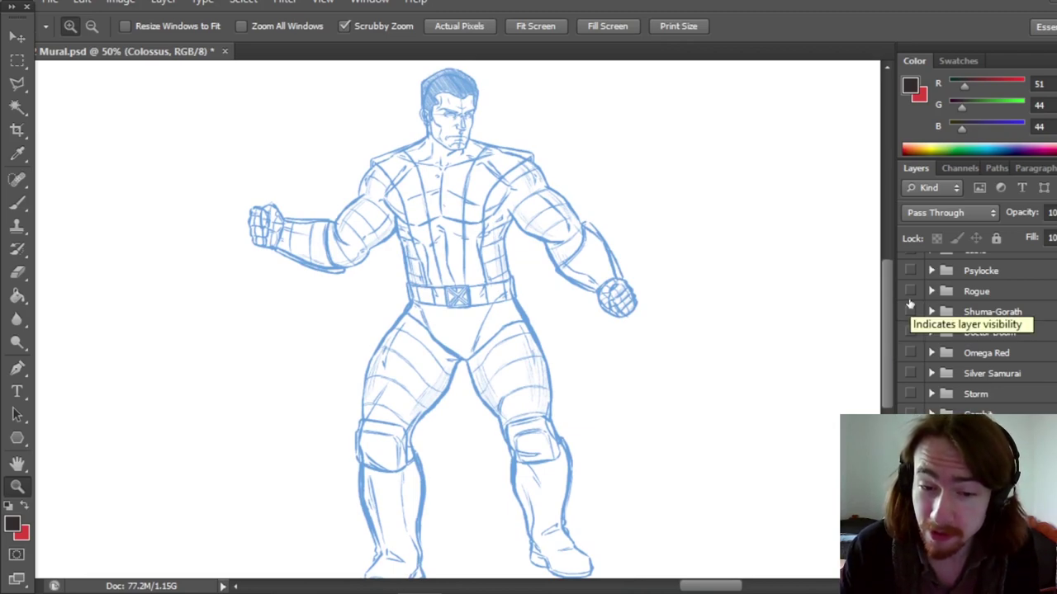
{"action": "left_click_drag", "start_coordinate": [889, 332], "coordinate": [889, 332]}
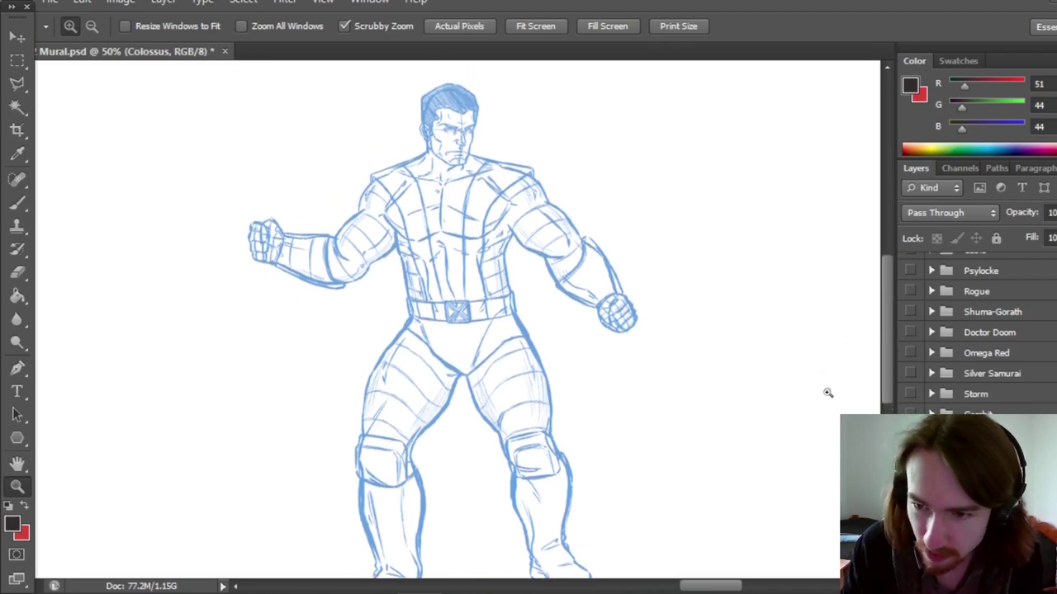
{"action": "left_click_drag", "start_coordinate": [887, 354], "coordinate": [886, 342]}
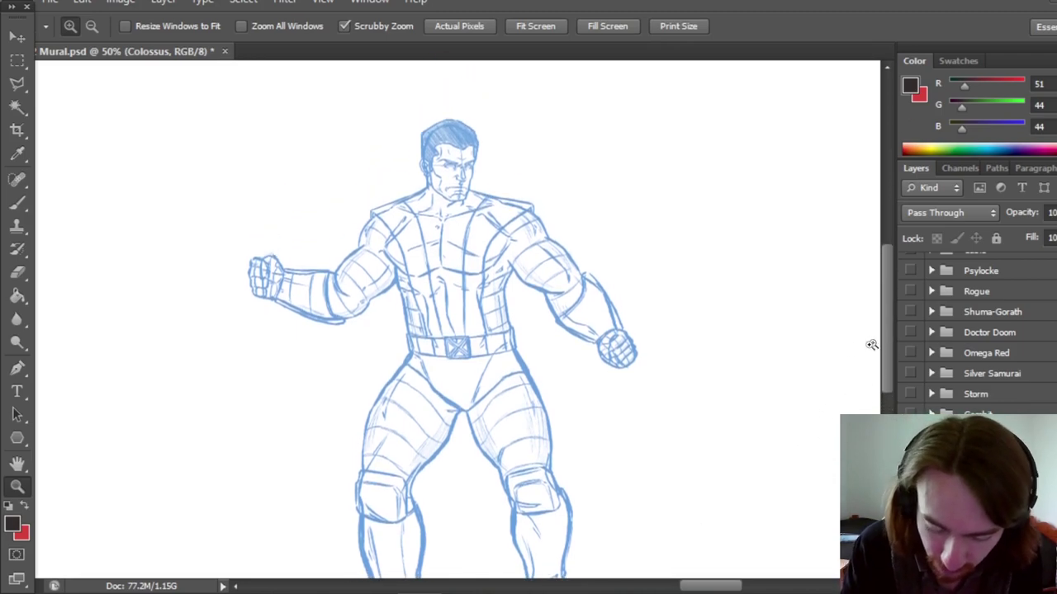
{"action": "left_click", "coordinate": [530, 214]}
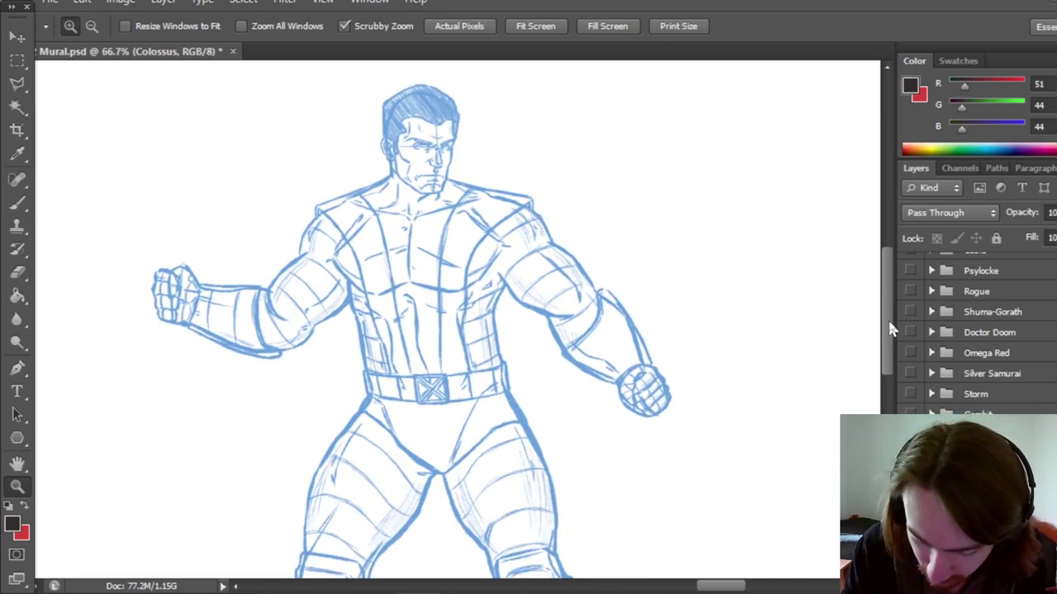
{"action": "left_click_drag", "start_coordinate": [708, 586], "coordinate": [702, 585]}
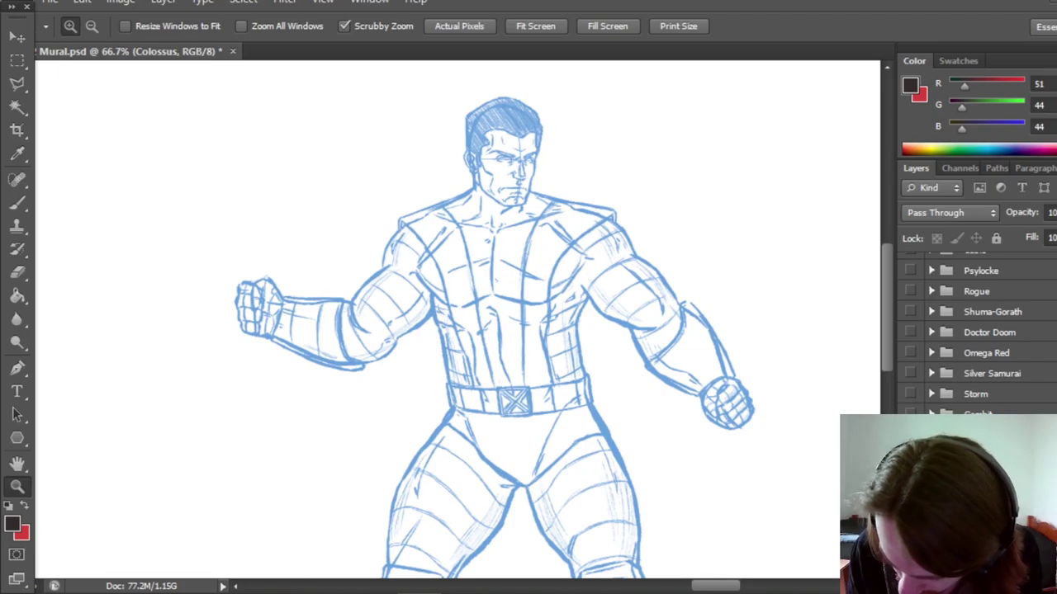
{"action": "left_click", "coordinate": [982, 497]}
{"action": "left_click", "coordinate": [982, 518]}
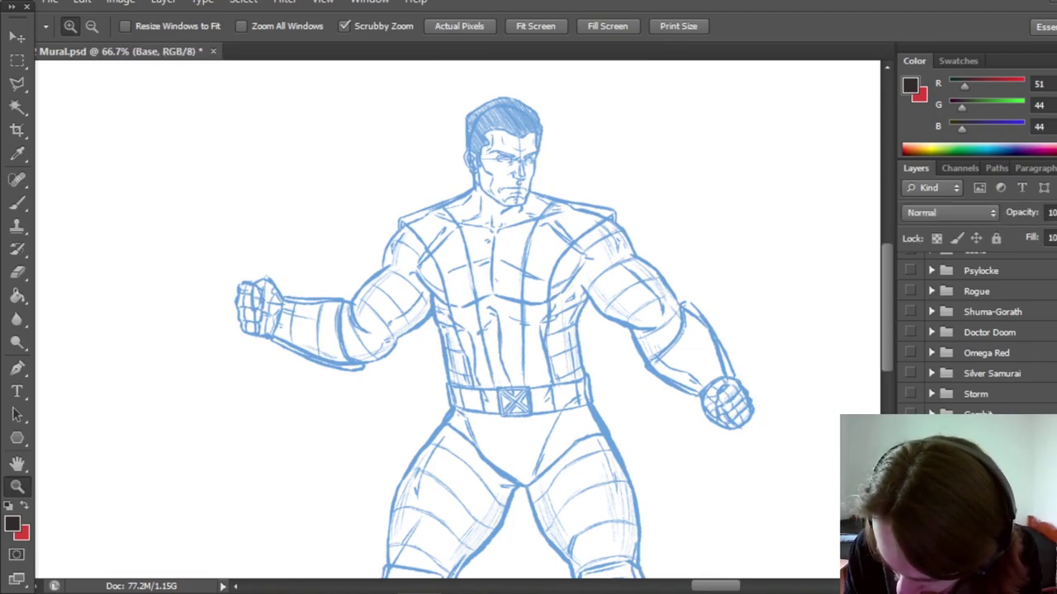
{"action": "left_click", "coordinate": [1031, 585]}
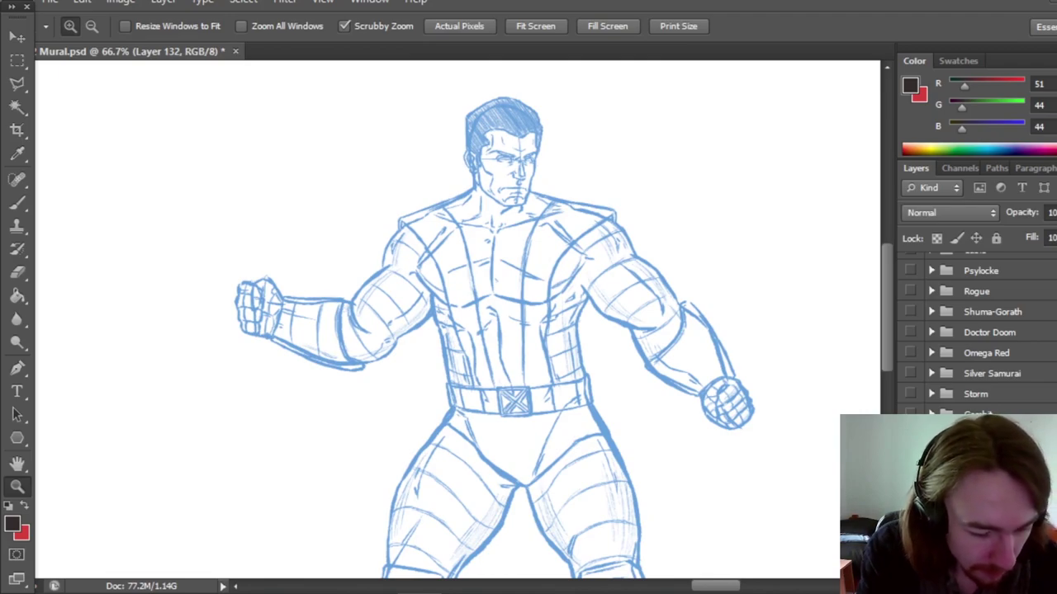
{"action": "key", "text": "Return"}
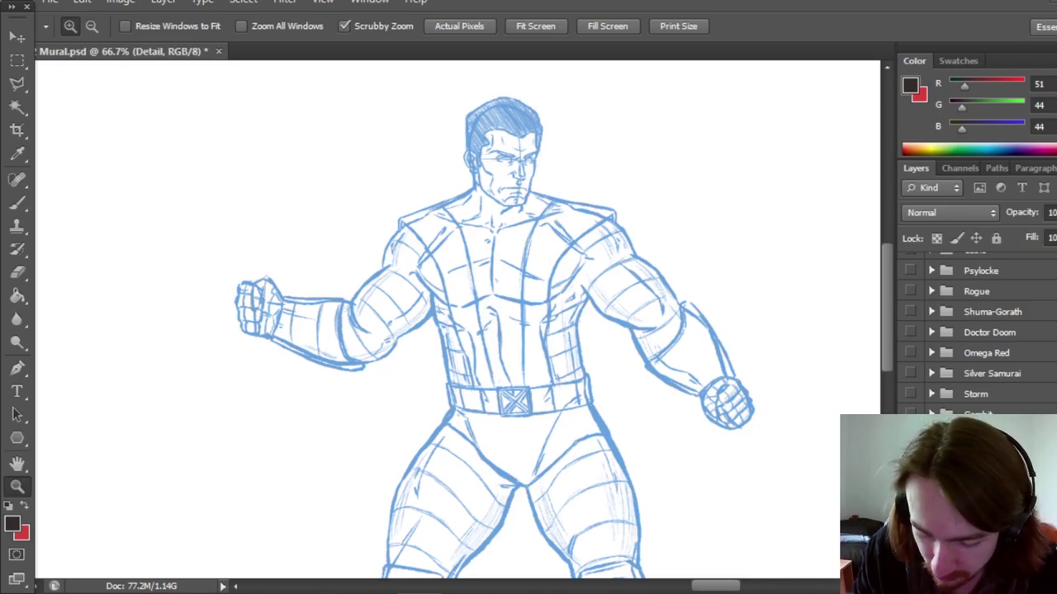
Look over the enlarged Colossus sketch and save the mural file.
{"action": "mouse_move", "coordinate": [888, 311]}
{"action": "left_mouse_down"}
{"action": "mouse_move", "coordinate": [892, 379]}
{"action": "mouse_move", "coordinate": [901, 276]}
{"action": "mouse_move", "coordinate": [900, 324]}
{"action": "left_mouse_up"}
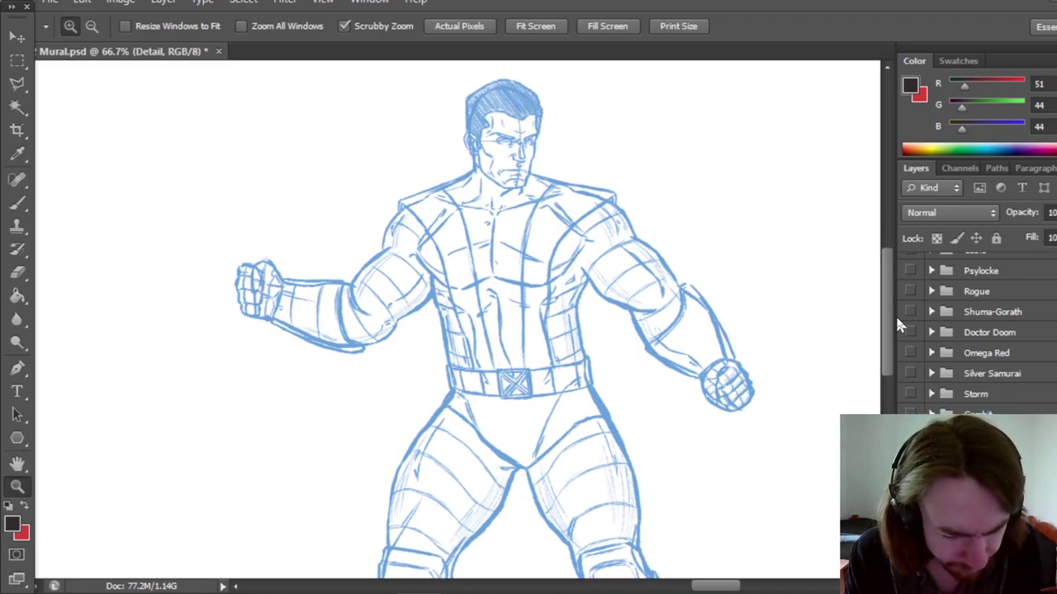
{"action": "mouse_move", "coordinate": [886, 338]}
{"action": "left_mouse_down"}
{"action": "mouse_move", "coordinate": [887, 405]}
{"action": "mouse_move", "coordinate": [900, 350]}
{"action": "left_mouse_up"}
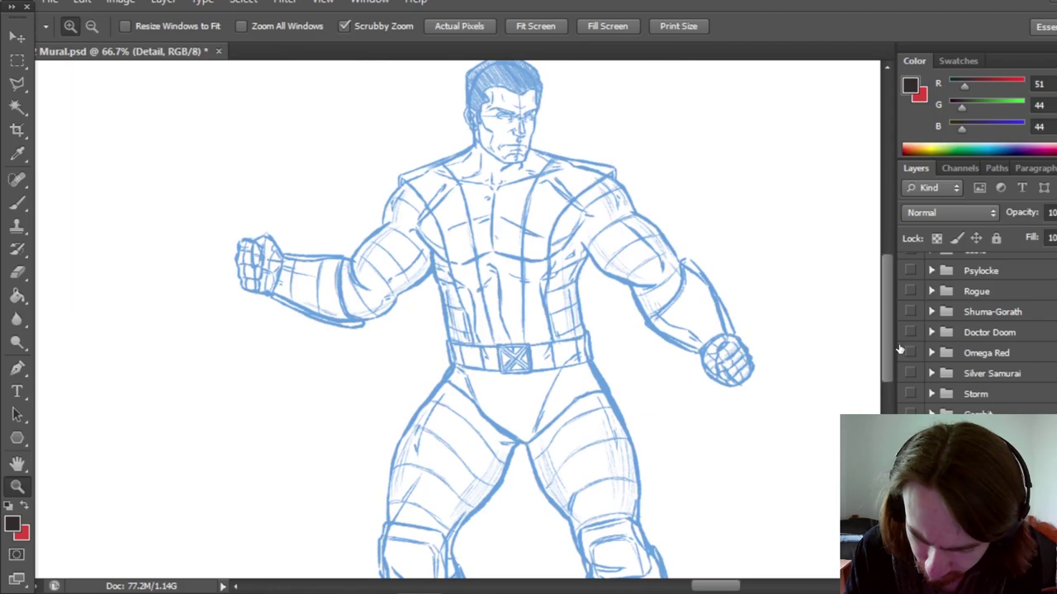
{"action": "scroll", "coordinate": [867, 334], "scroll_direction": "up", "scroll_amount": 2}
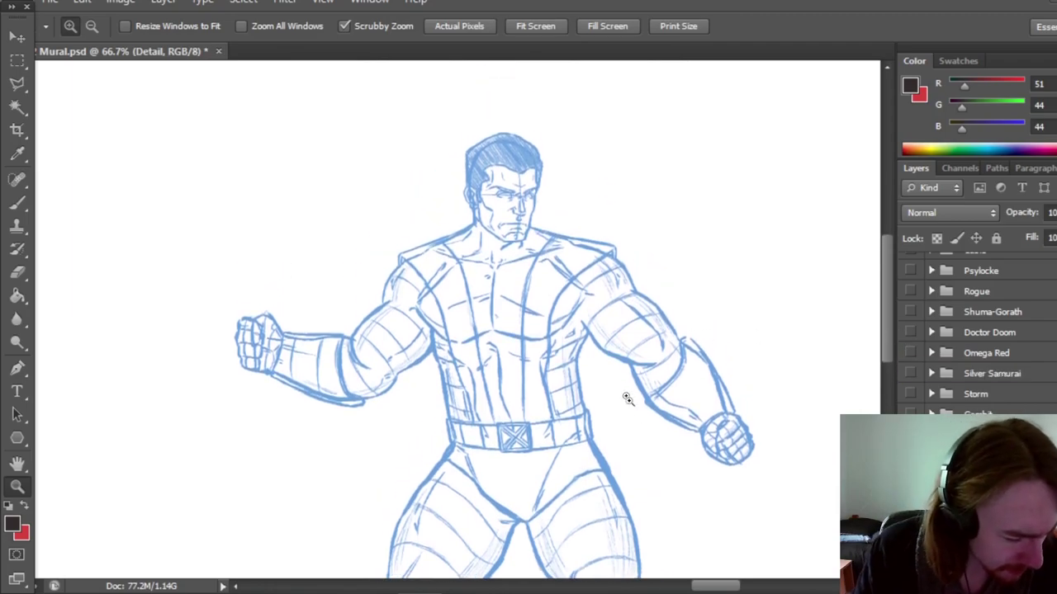
{"action": "key", "text": "ctrl+s"}
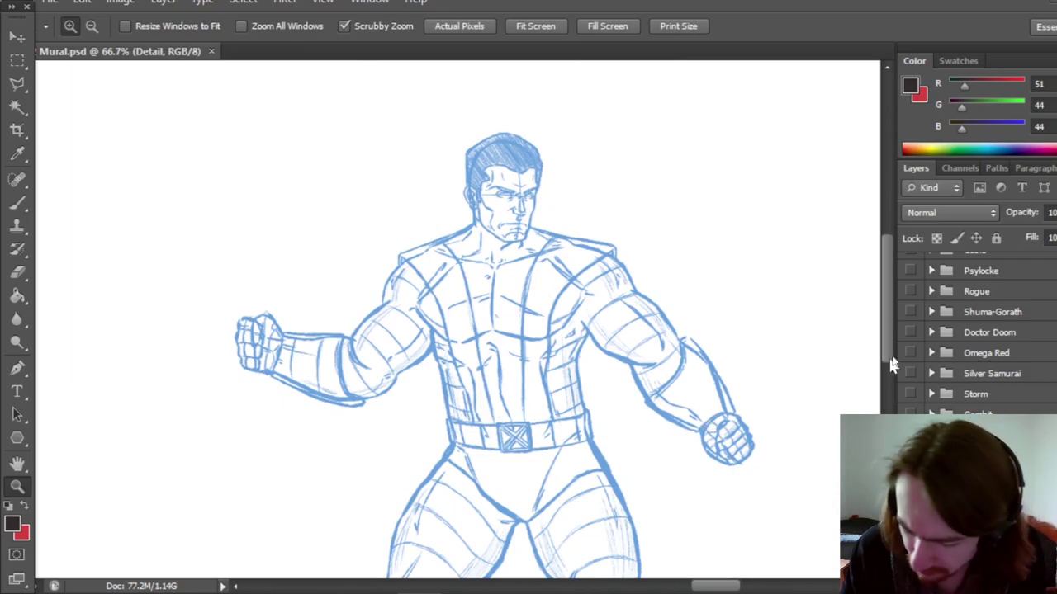
Set up the Brush tool with the 15 px tapered tip for inking Colossus's head at 100% zoom.
{"action": "left_click_drag", "start_coordinate": [888, 348], "coordinate": [888, 373]}
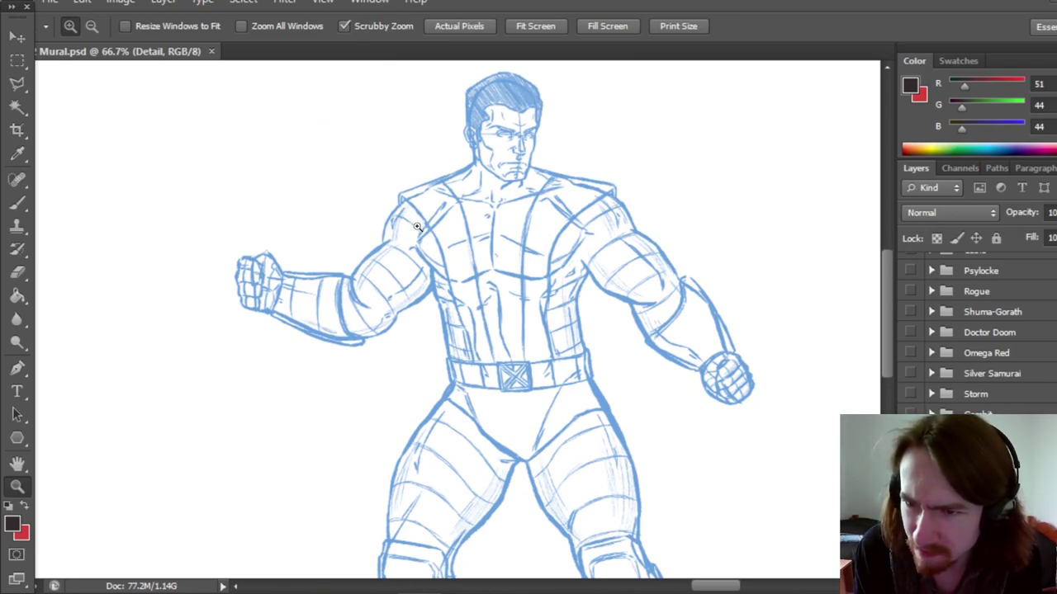
{"action": "left_click_drag", "start_coordinate": [887, 358], "coordinate": [889, 346]}
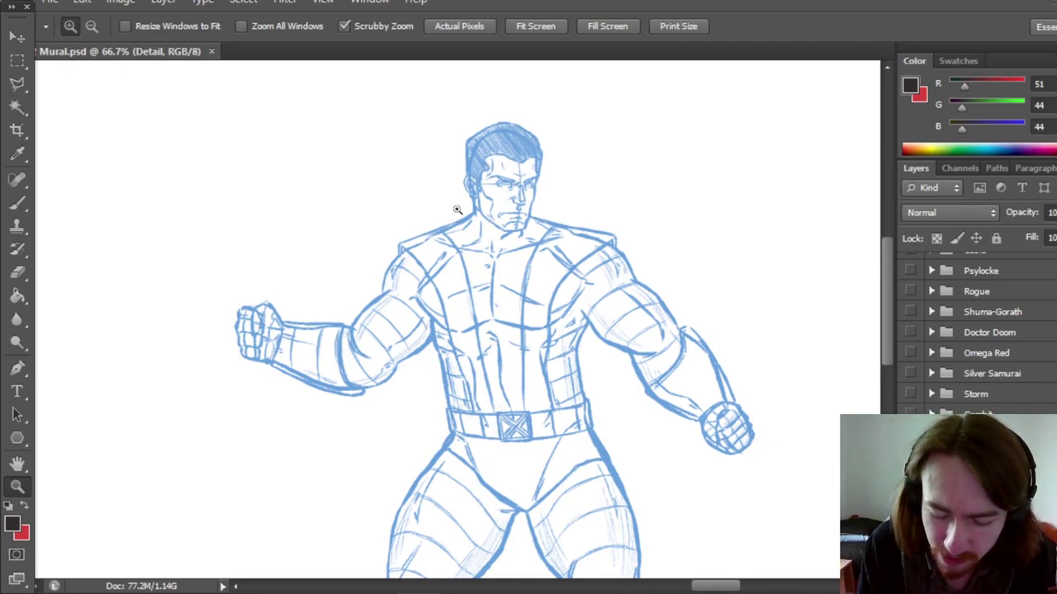
{"action": "left_click", "coordinate": [565, 277]}
{"action": "scroll", "coordinate": [890, 290], "scroll_direction": "up", "scroll_amount": 2}
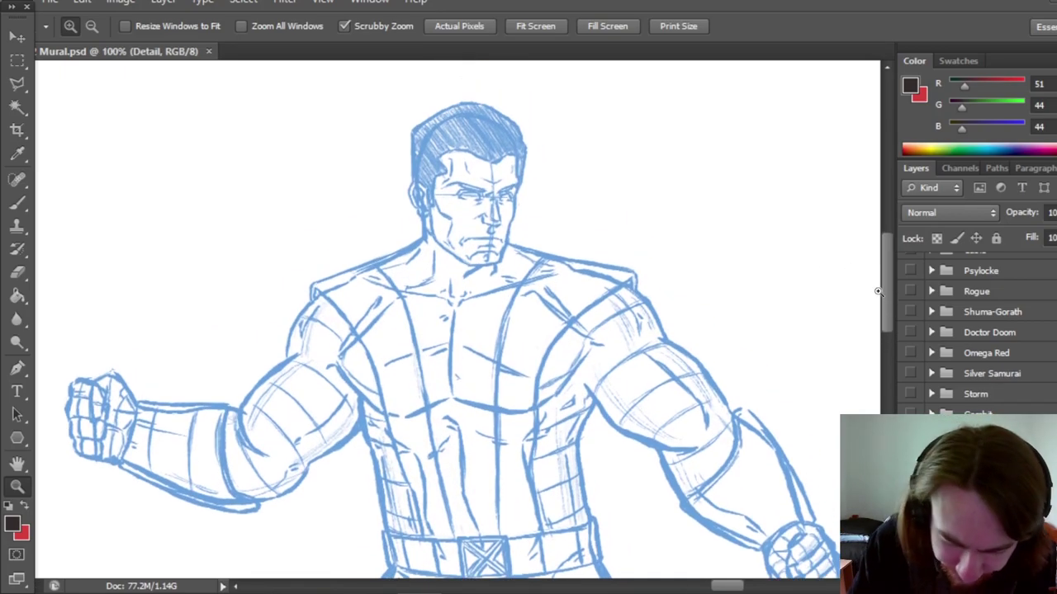
{"action": "key", "text": "b"}
{"action": "scroll", "coordinate": [890, 287], "scroll_direction": "up", "scroll_amount": 1}
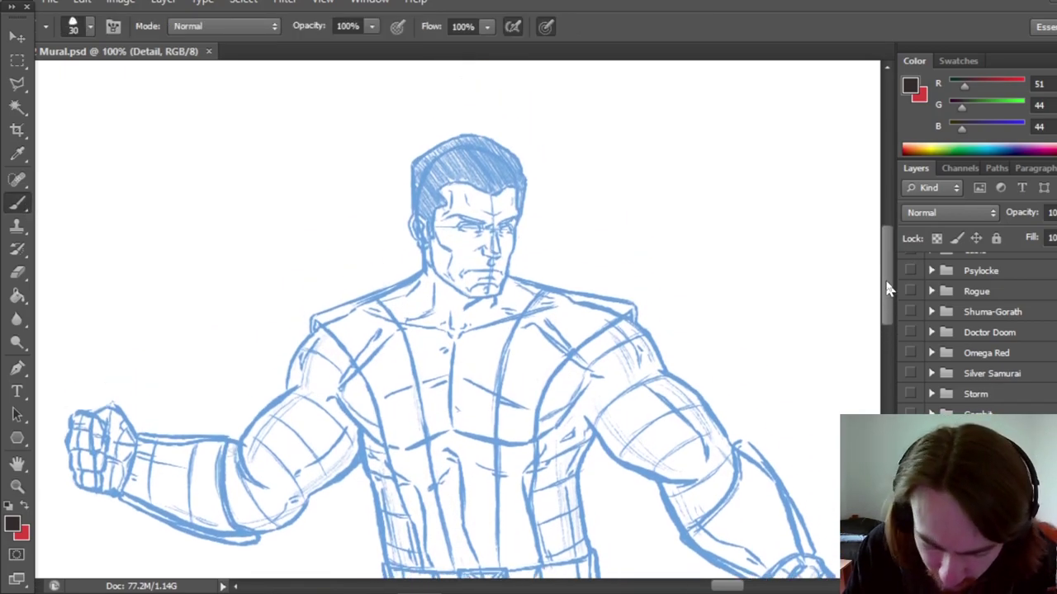
{"action": "left_click", "coordinate": [92, 31]}
{"action": "left_click", "coordinate": [99, 222]}
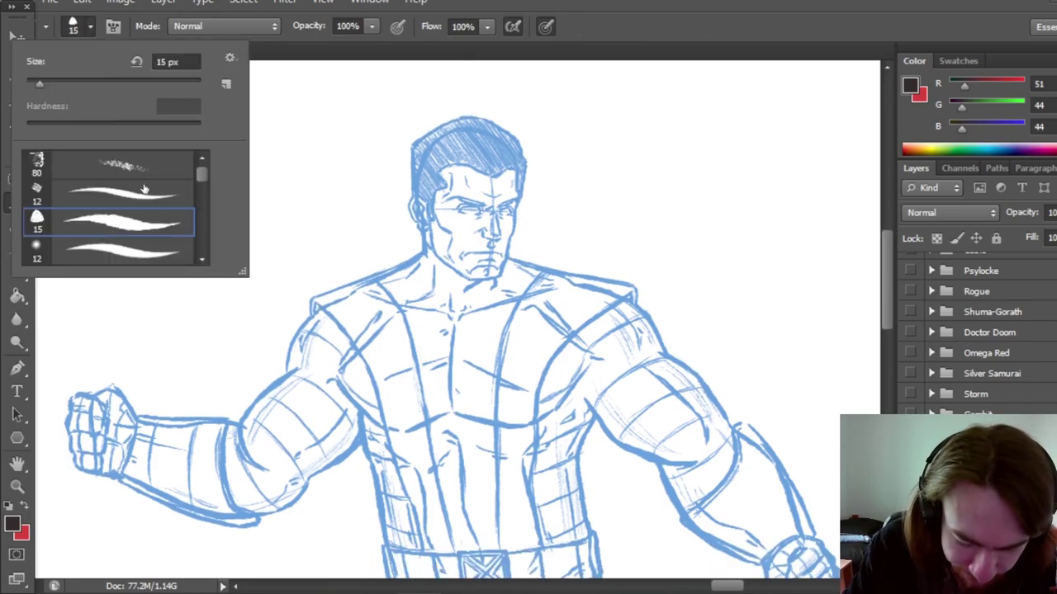
{"action": "left_click", "coordinate": [680, 32]}
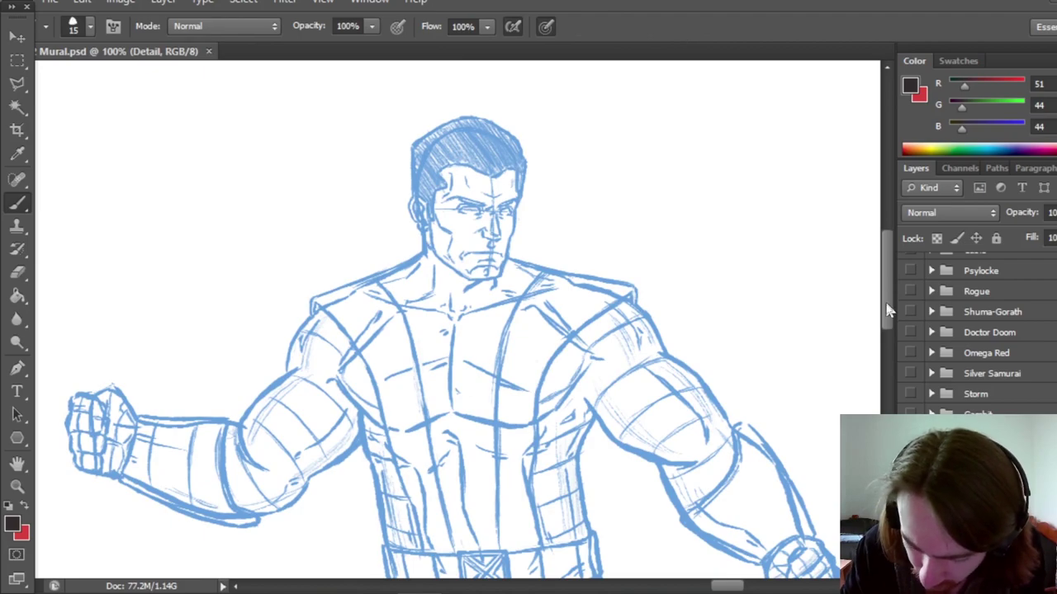
Ink the hairline and the ear-side edge of Colossus's face in dark line over the blue sketch.
{"action": "scroll", "coordinate": [889, 309], "scroll_direction": "down", "scroll_amount": 2}
{"action": "scroll", "coordinate": [888, 310], "scroll_direction": "up", "scroll_amount": 5}
{"action": "mouse_move", "coordinate": [438, 224]}
{"action": "left_mouse_down"}
{"action": "mouse_move", "coordinate": [517, 224]}
{"action": "mouse_move", "coordinate": [519, 254]}
{"action": "mouse_move", "coordinate": [447, 238]}
{"action": "mouse_move", "coordinate": [427, 284]}
{"action": "mouse_move", "coordinate": [435, 307]}
{"action": "left_mouse_up"}
{"action": "key", "text": "e"}
{"action": "key", "text": "b"}
{"action": "key", "text": "e"}
{"action": "key", "text": "b"}
{"action": "left_click", "coordinate": [17, 272]}
{"action": "left_click", "coordinate": [20, 206]}
Ink the ear, the far side of the face and the jawline, and clean up stray strokes.
{"action": "mouse_move", "coordinate": [418, 254]}
{"action": "left_mouse_down"}
{"action": "mouse_move", "coordinate": [411, 269]}
{"action": "mouse_move", "coordinate": [424, 279]}
{"action": "left_mouse_up"}
{"action": "key", "text": "e"}
{"action": "key", "text": "b"}
{"action": "left_click_drag", "start_coordinate": [519, 252], "coordinate": [513, 289]}
{"action": "left_click_drag", "start_coordinate": [511, 291], "coordinate": [505, 329]}
{"action": "left_click_drag", "start_coordinate": [435, 307], "coordinate": [504, 328]}
{"action": "left_click", "coordinate": [17, 272]}
{"action": "left_click", "coordinate": [20, 203]}
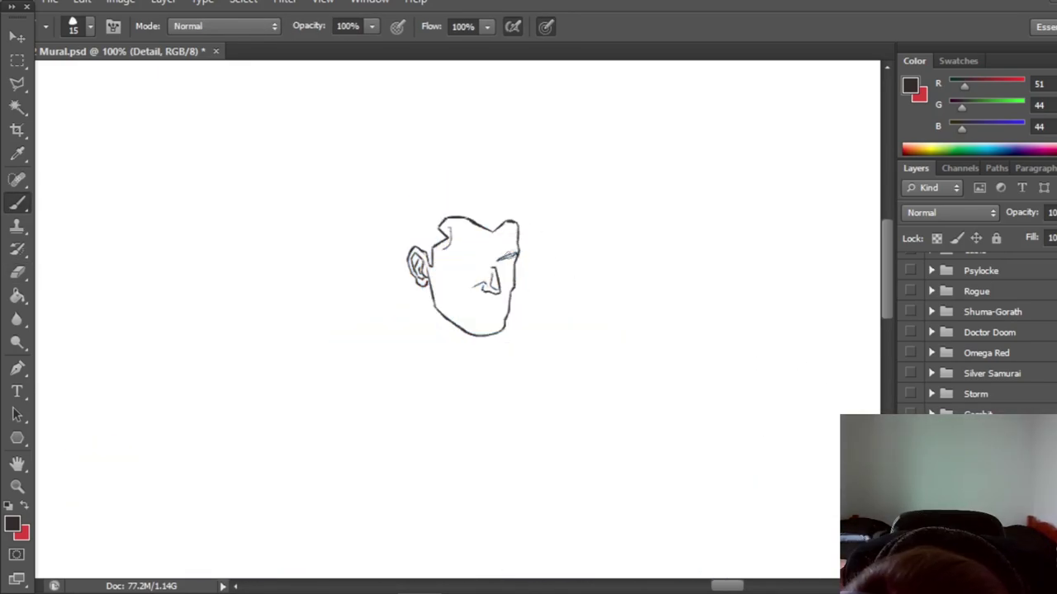
Ink the brows and facial features, outline the flat-topped hair, and check the lines with the sketch hidden.
{"action": "left_click_drag", "start_coordinate": [481, 246], "coordinate": [509, 247]}
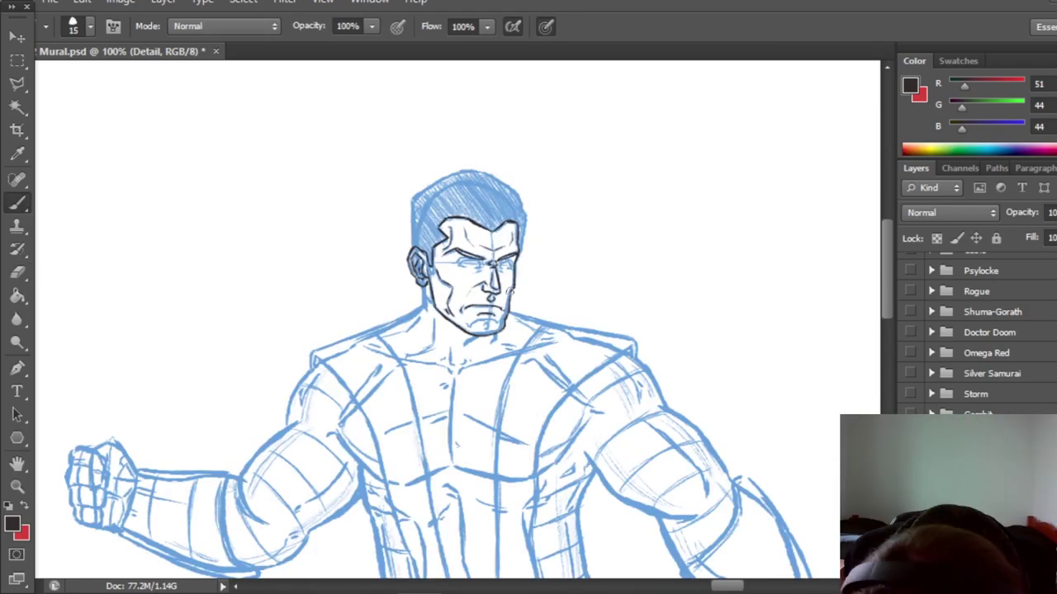
{"action": "left_click", "coordinate": [910, 497]}
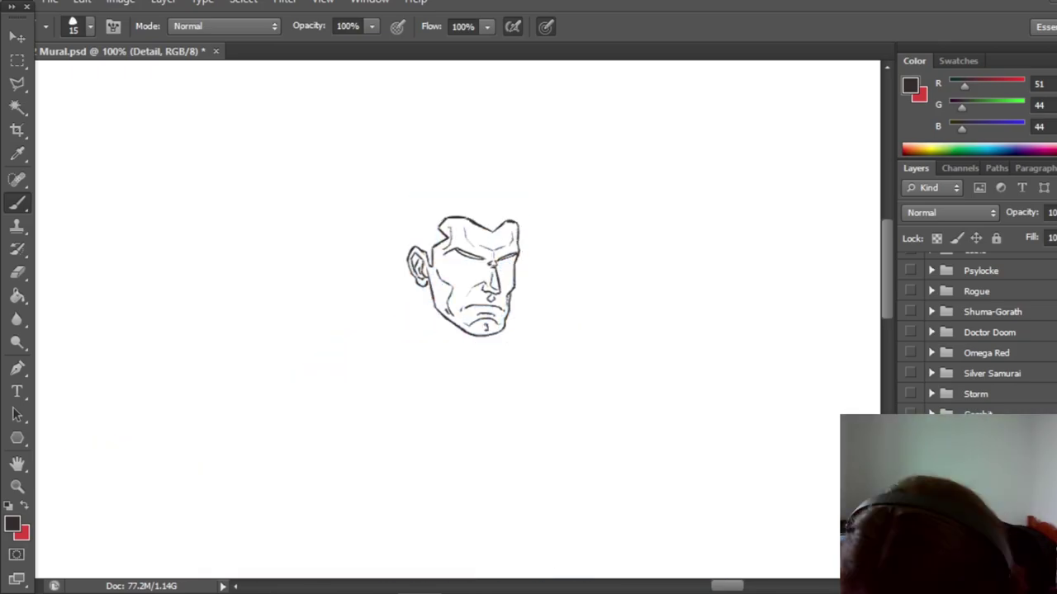
{"action": "left_click_drag", "start_coordinate": [413, 246], "coordinate": [413, 198]}
{"action": "mouse_move", "coordinate": [412, 197]}
{"action": "left_mouse_down"}
{"action": "mouse_move", "coordinate": [482, 176]}
{"action": "mouse_move", "coordinate": [521, 197]}
{"action": "left_mouse_up"}
{"action": "left_click_drag", "start_coordinate": [521, 196], "coordinate": [521, 246]}
{"action": "left_click", "coordinate": [911, 496]}
{"action": "left_click", "coordinate": [911, 496]}
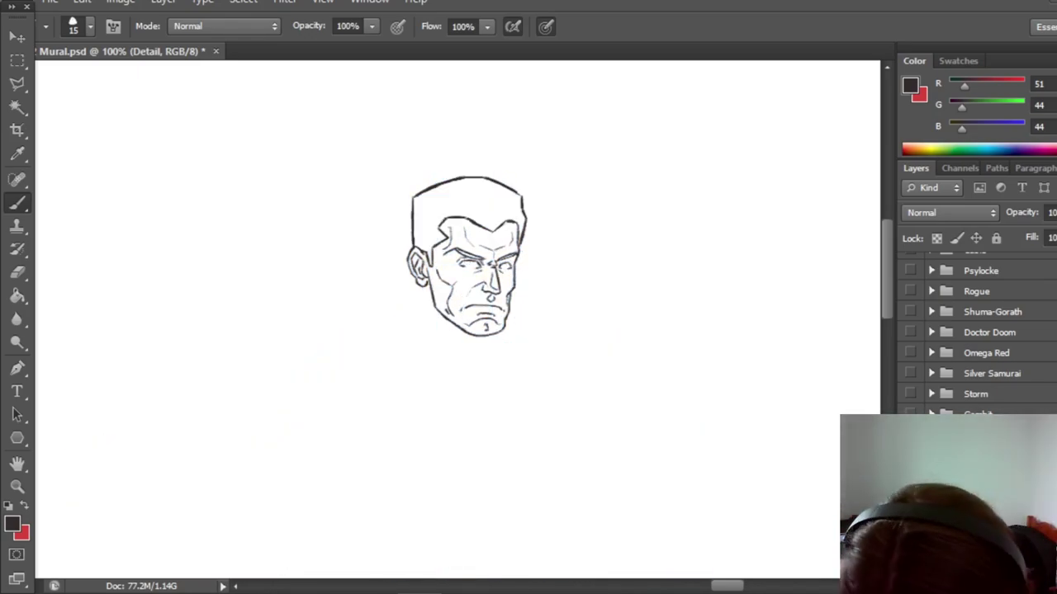
Ink the neck, the shoulder slopes and the pointed costume shoulder edges on both sides.
{"action": "key", "text": "e"}
{"action": "key", "text": "b"}
{"action": "left_click_drag", "start_coordinate": [423, 286], "coordinate": [418, 304]}
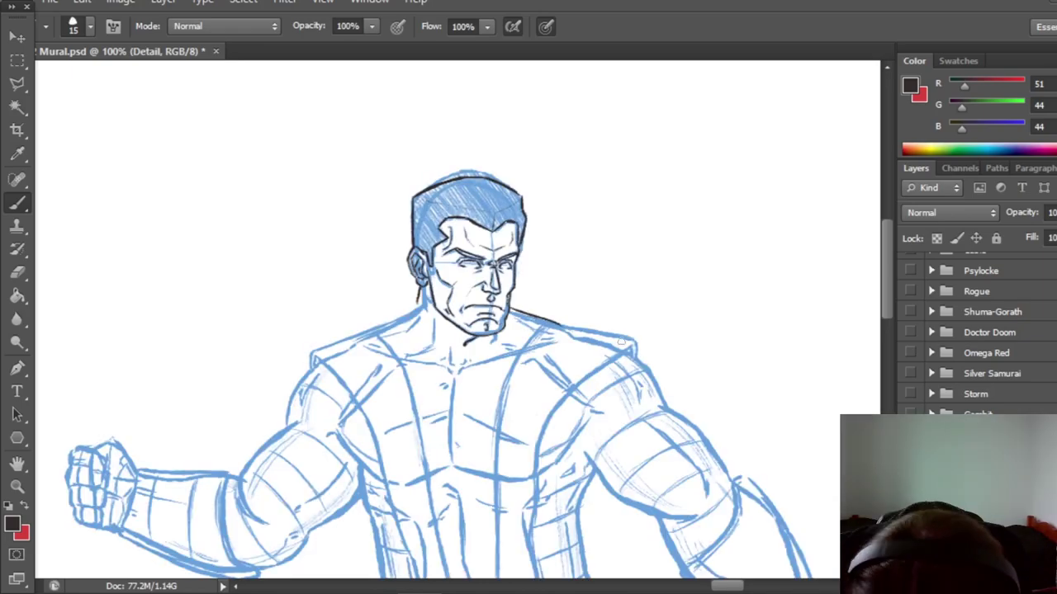
{"action": "key", "text": "b"}
{"action": "left_click_drag", "start_coordinate": [279, 316], "coordinate": [280, 344]}
{"action": "left_click_drag", "start_coordinate": [654, 295], "coordinate": [665, 341]}
{"action": "left_click_drag", "start_coordinate": [286, 322], "coordinate": [340, 365]}
{"action": "left_click_drag", "start_coordinate": [648, 304], "coordinate": [591, 353]}
Ink the lower contours of both pectorals and the centre line of the chest.
{"action": "left_click_drag", "start_coordinate": [888, 319], "coordinate": [889, 325]}
{"action": "left_click_drag", "start_coordinate": [456, 409], "coordinate": [534, 424]}
{"action": "left_click_drag", "start_coordinate": [593, 360], "coordinate": [561, 410]}
{"action": "left_click_drag", "start_coordinate": [335, 378], "coordinate": [399, 428]}
{"action": "left_click_drag", "start_coordinate": [400, 428], "coordinate": [450, 407]}
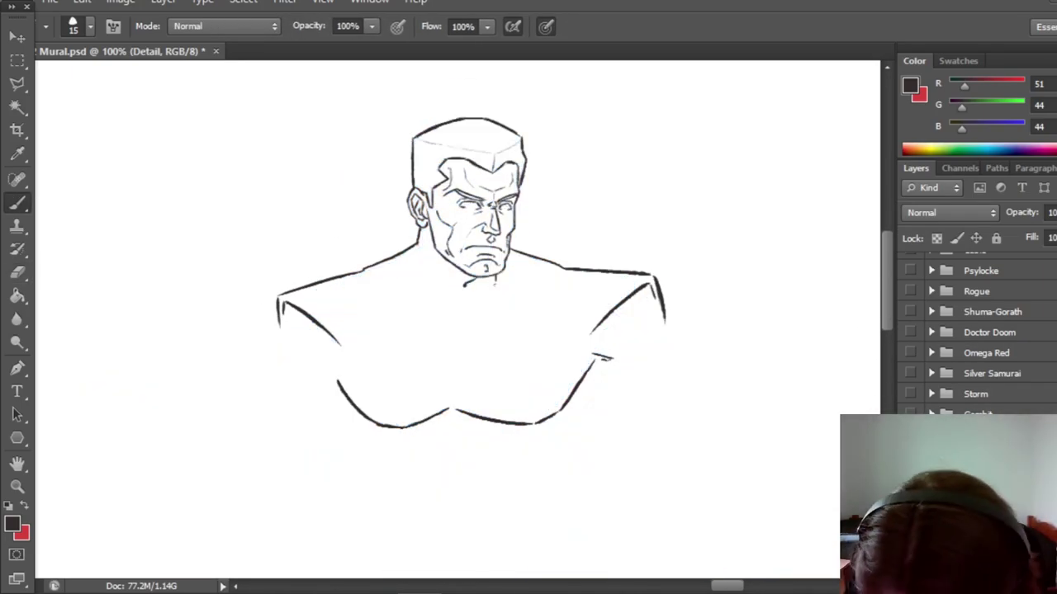
{"action": "left_click_drag", "start_coordinate": [455, 321], "coordinate": [450, 404]}
Ink the upper arm of the lowered arm, including its outer edge, underside and inner muscle line.
{"action": "left_click_drag", "start_coordinate": [629, 447], "coordinate": [708, 454]}
{"action": "left_click_drag", "start_coordinate": [670, 343], "coordinate": [730, 408]}
{"action": "scroll", "coordinate": [685, 396], "scroll_direction": "down", "scroll_amount": 4}
{"action": "left_click_drag", "start_coordinate": [656, 376], "coordinate": [679, 422]}
{"action": "scroll", "coordinate": [679, 397], "scroll_direction": "up", "scroll_amount": 3}
{"action": "left_click_drag", "start_coordinate": [668, 340], "coordinate": [708, 411]}
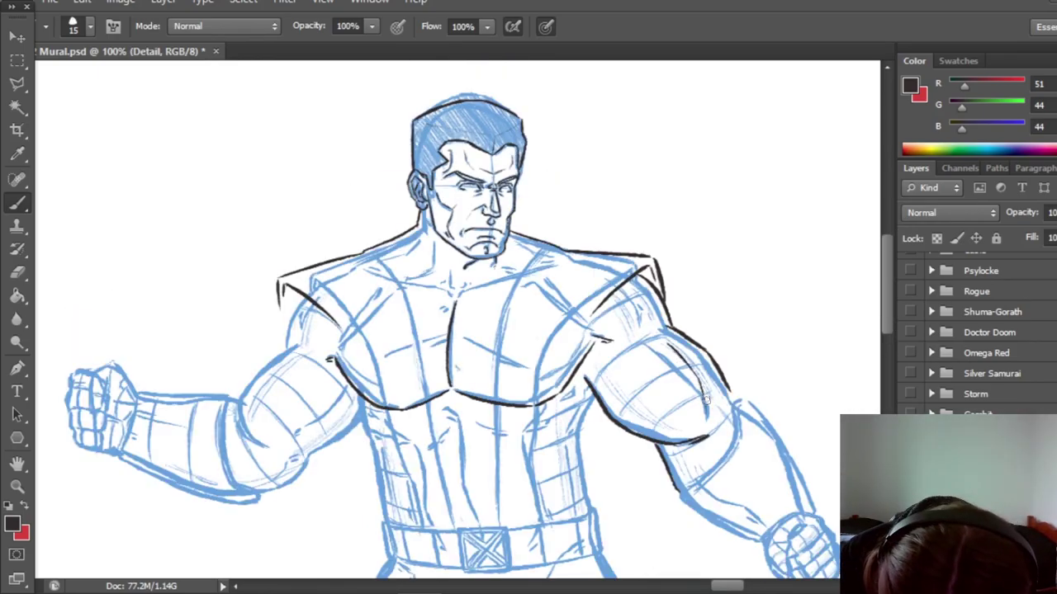
Ink the upper contours of the raised arm and both sides of the torso down to the waist.
{"action": "scroll", "coordinate": [495, 347], "scroll_direction": "left", "scroll_amount": 4}
{"action": "left_click_drag", "start_coordinate": [406, 292], "coordinate": [390, 319]}
{"action": "left_click_drag", "start_coordinate": [889, 317], "coordinate": [889, 327]}
{"action": "left_click_drag", "start_coordinate": [460, 377], "coordinate": [419, 401]}
{"action": "left_click_drag", "start_coordinate": [461, 344], "coordinate": [491, 469]}
{"action": "left_click_drag", "start_coordinate": [703, 355], "coordinate": [693, 455]}
Ink the elbow, biceps and shoulder detail lines and the forearm of the raised arm.
{"action": "left_click_drag", "start_coordinate": [801, 471], "coordinate": [736, 491]}
{"action": "left_click_drag", "start_coordinate": [276, 452], "coordinate": [324, 457]}
{"action": "left_click_drag", "start_coordinate": [324, 408], "coordinate": [388, 379]}
{"action": "left_click_drag", "start_coordinate": [667, 260], "coordinate": [678, 293]}
{"action": "left_click_drag", "start_coordinate": [344, 273], "coordinate": [341, 291]}
{"action": "scroll", "coordinate": [495, 331], "scroll_direction": "down", "scroll_amount": 3}
{"action": "left_click_drag", "start_coordinate": [160, 345], "coordinate": [295, 390]}
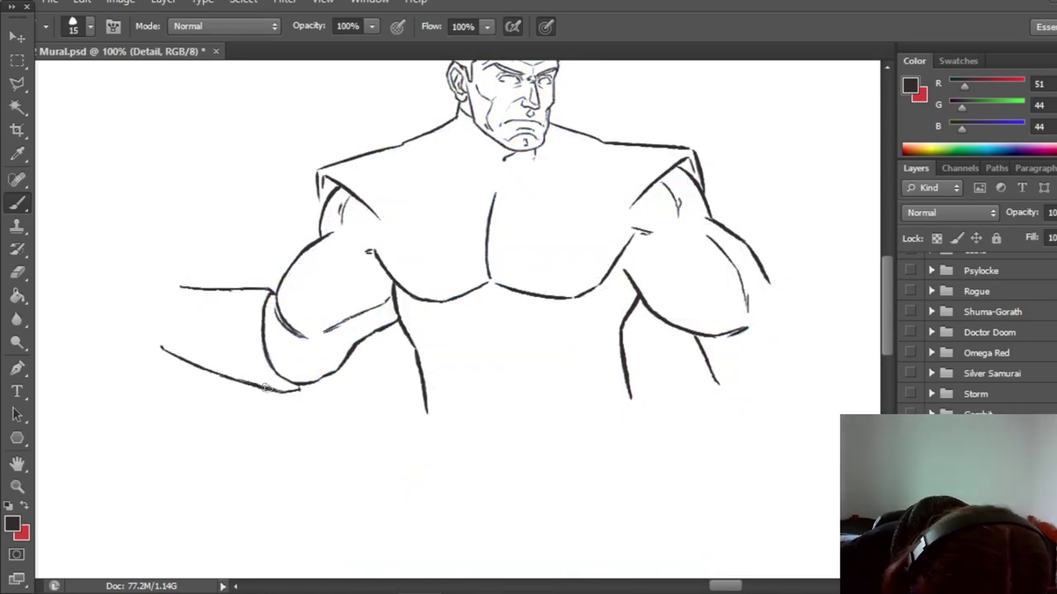
{"action": "scroll", "coordinate": [463, 322], "scroll_direction": "up", "scroll_amount": 3}
{"action": "left_click_drag", "start_coordinate": [179, 378], "coordinate": [161, 436]}
Ink the forearm and glove cuff of the lowered arm.
{"action": "scroll", "coordinate": [462, 322], "scroll_direction": "right", "scroll_amount": 4}
{"action": "left_click_drag", "start_coordinate": [585, 384], "coordinate": [657, 494]}
{"action": "left_click_drag", "start_coordinate": [887, 307], "coordinate": [888, 319]}
{"action": "left_click_drag", "start_coordinate": [741, 586], "coordinate": [729, 586]}
{"action": "left_click_drag", "start_coordinate": [887, 320], "coordinate": [887, 311]}
Ink the clenched fist of the lowered arm with its knuckles, fingers and thumb.
{"action": "mouse_move", "coordinate": [169, 339]}
{"action": "left_mouse_down"}
{"action": "mouse_move", "coordinate": [175, 380]}
{"action": "mouse_move", "coordinate": [168, 357]}
{"action": "left_mouse_up"}
{"action": "mouse_move", "coordinate": [825, 503]}
{"action": "left_mouse_down"}
{"action": "mouse_move", "coordinate": [480, 491]}
{"action": "mouse_move", "coordinate": [625, 462]}
{"action": "mouse_move", "coordinate": [691, 502]}
{"action": "left_mouse_up"}
{"action": "mouse_move", "coordinate": [612, 476]}
{"action": "left_mouse_down"}
{"action": "mouse_move", "coordinate": [634, 510]}
{"action": "mouse_move", "coordinate": [633, 454]}
{"action": "mouse_move", "coordinate": [675, 469]}
{"action": "mouse_move", "coordinate": [664, 520]}
{"action": "left_mouse_up"}
{"action": "key", "text": "e"}
{"action": "key", "text": "b"}
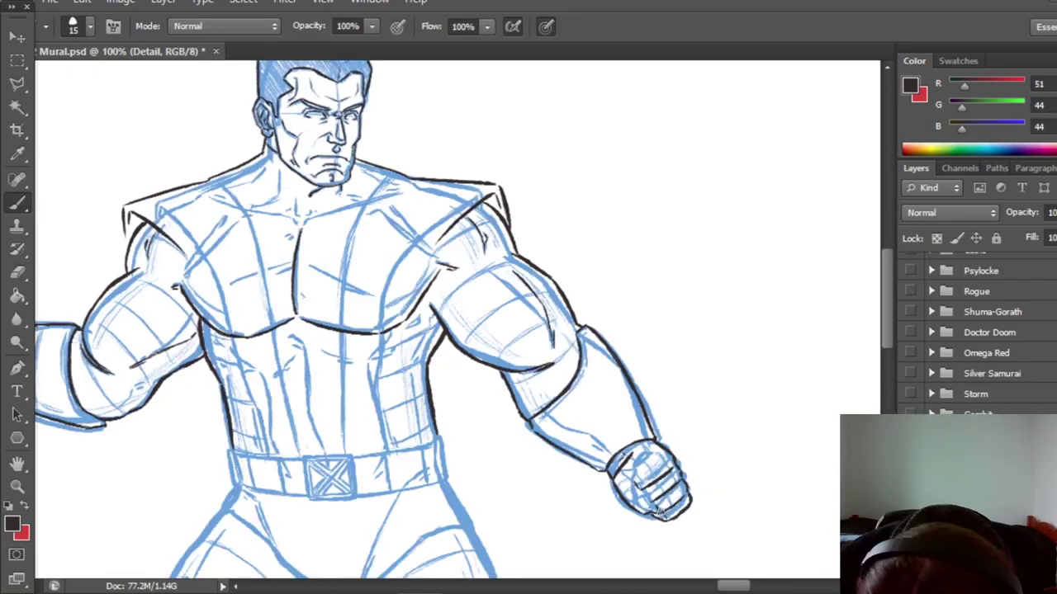
{"action": "left_click_drag", "start_coordinate": [635, 465], "coordinate": [653, 452]}
{"action": "scroll", "coordinate": [674, 442], "scroll_direction": "up", "scroll_amount": 1}
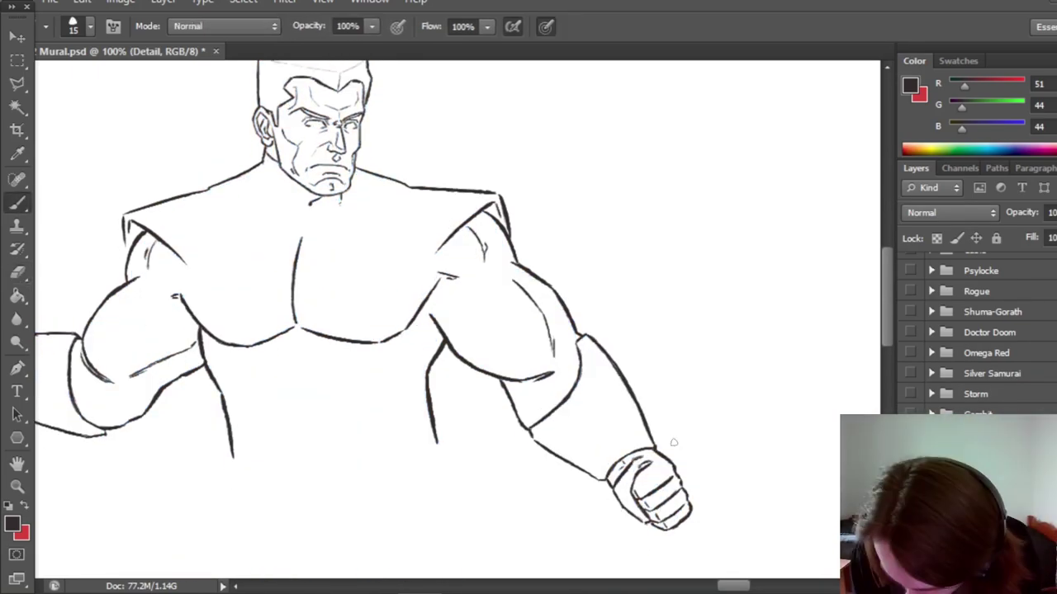
Ink the ends and the upper and lower edges of the belt around the waist.
{"action": "scroll", "coordinate": [685, 427], "scroll_direction": "left", "scroll_amount": 5}
{"action": "scroll", "coordinate": [685, 426], "scroll_direction": "down", "scroll_amount": 5}
{"action": "left_click_drag", "start_coordinate": [424, 286], "coordinate": [427, 323]}
{"action": "left_click_drag", "start_coordinate": [633, 273], "coordinate": [641, 315]}
{"action": "left_click_drag", "start_coordinate": [427, 323], "coordinate": [551, 339]}
{"action": "left_click_drag", "start_coordinate": [552, 336], "coordinate": [641, 316]}
{"action": "key", "text": "e"}
{"action": "key", "text": "b"}
{"action": "mouse_move", "coordinate": [425, 286]}
{"action": "left_mouse_down"}
{"action": "mouse_move", "coordinate": [494, 294]}
{"action": "mouse_move", "coordinate": [633, 277]}
{"action": "left_mouse_up"}
Ink the rectangular belt buckle and check the linework by toggling layer visibility.
{"action": "scroll", "coordinate": [484, 73], "scroll_direction": "up", "scroll_amount": 3}
{"action": "left_click_drag", "start_coordinate": [494, 369], "coordinate": [549, 367]}
{"action": "left_click_drag", "start_coordinate": [550, 368], "coordinate": [552, 412]}
{"action": "left_click_drag", "start_coordinate": [494, 369], "coordinate": [499, 417]}
{"action": "key", "text": "ctrl+comma"}
Ink the hips, the leg openings of the trunks and the contours of both thighs.
{"action": "scroll", "coordinate": [535, 368], "scroll_direction": "down", "scroll_amount": 6}
{"action": "left_click_drag", "start_coordinate": [618, 295], "coordinate": [660, 288]}
{"action": "left_click_drag", "start_coordinate": [640, 246], "coordinate": [677, 297]}
{"action": "key", "text": "ctrl+comma"}
{"action": "key", "text": "ctrl+comma"}
{"action": "scroll", "coordinate": [535, 331], "scroll_direction": "down", "scroll_amount": 3}
{"action": "mouse_move", "coordinate": [545, 283]}
{"action": "left_mouse_down"}
{"action": "mouse_move", "coordinate": [563, 343]}
{"action": "mouse_move", "coordinate": [429, 437]}
{"action": "left_mouse_up"}
Ink the curved costume seams running from the shoulders down the torso and the neckline.
{"action": "scroll", "coordinate": [535, 330], "scroll_direction": "up", "scroll_amount": 12}
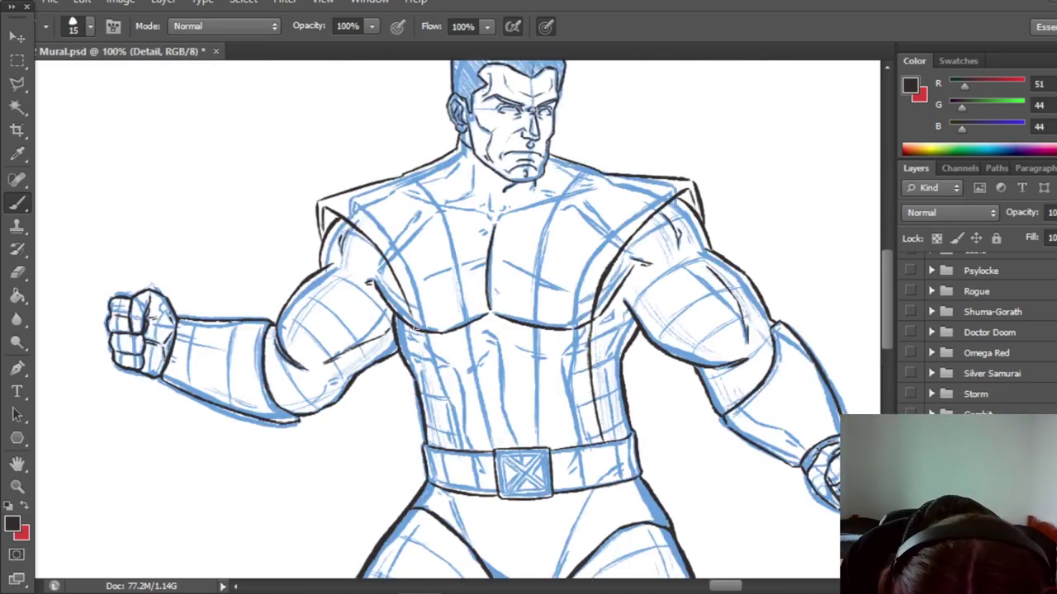
{"action": "scroll", "coordinate": [565, 264], "scroll_direction": "up", "scroll_amount": 3}
{"action": "key", "text": "ctrl+comma"}
{"action": "key", "text": "ctrl+comma"}
{"action": "key", "text": "ctrl+comma"}
{"action": "key", "text": "e"}
{"action": "key", "text": "b"}
{"action": "key", "text": "ctrl+comma"}
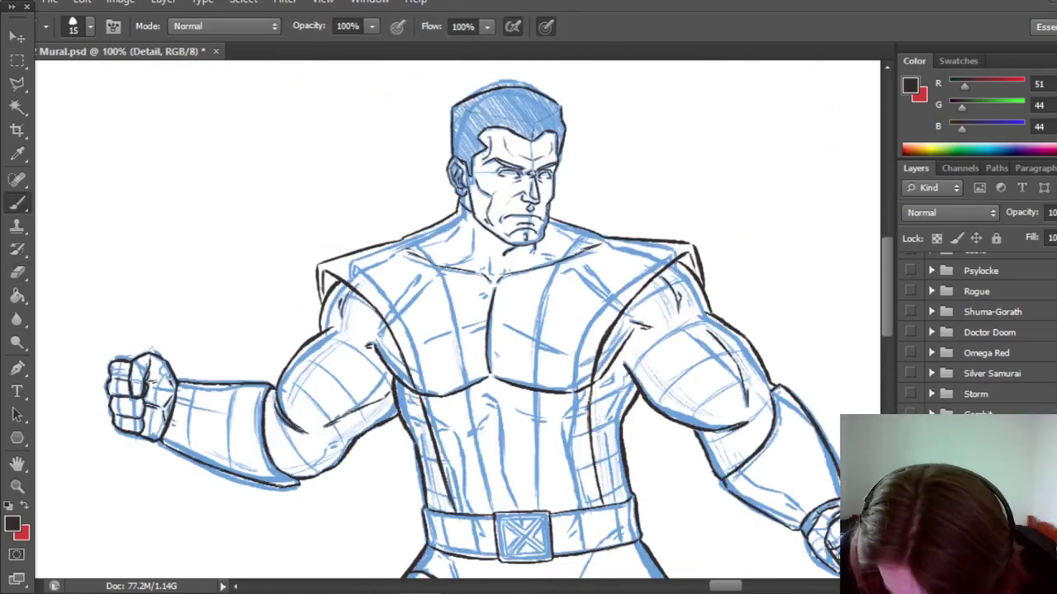
Ink the neck muscles and collar details, comparing the linework with the sketch shown and hidden.
{"action": "key", "text": "ctrl+comma"}
{"action": "key", "text": "ctrl+comma"}
{"action": "key", "text": "ctrl+comma"}
{"action": "key", "text": "ctrl+comma"}
{"action": "key", "text": "ctrl+comma"}
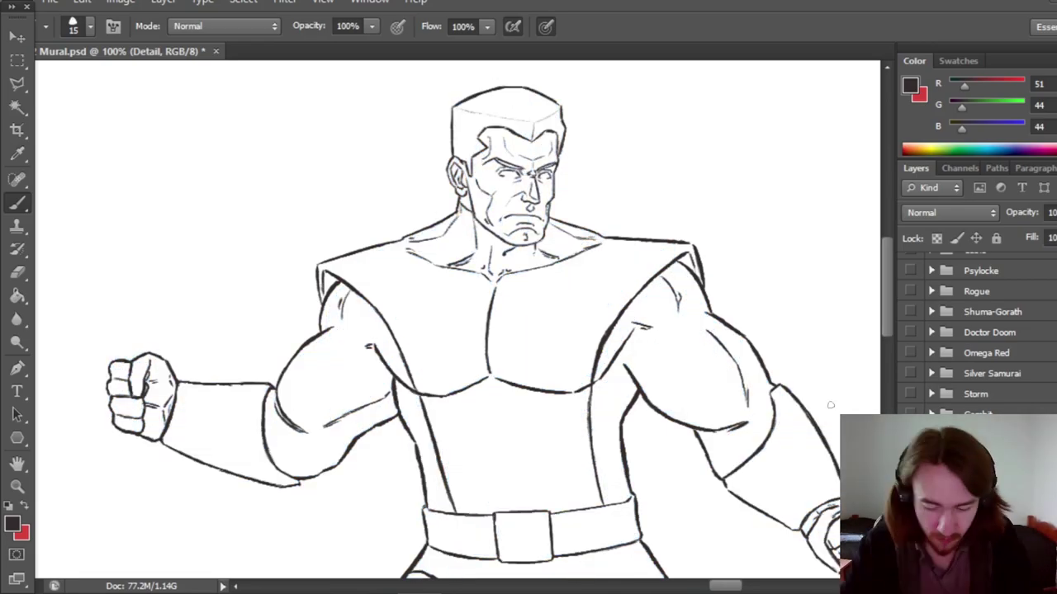
{"action": "scroll", "coordinate": [528, 330], "scroll_direction": "up", "scroll_amount": 1}
Ink the muscle lines across the upper chest and pectorals, toggling layer visibility to check them.
{"action": "key", "text": "ctrl+comma"}
{"action": "key", "text": "e"}
{"action": "key", "text": "ctrl+comma"}
{"action": "key", "text": "b"}
{"action": "key", "text": "ctrl+comma"}
{"action": "key", "text": "ctrl+comma"}
{"action": "left_click_drag", "start_coordinate": [432, 293], "coordinate": [385, 344]}
{"action": "key", "text": "ctrl+comma"}
{"action": "left_click_drag", "start_coordinate": [499, 345], "coordinate": [574, 378]}
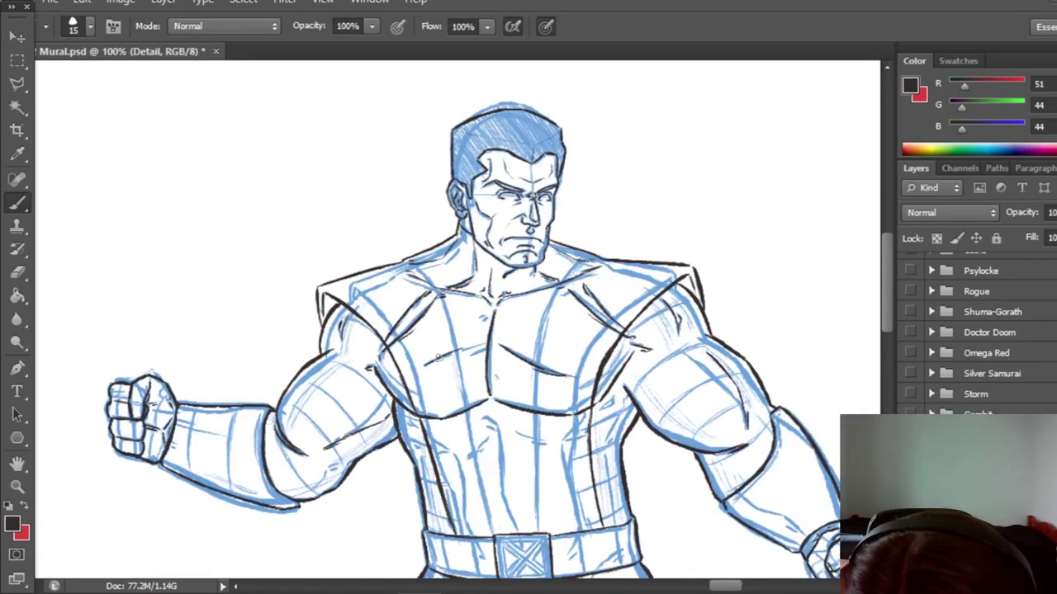
{"action": "key", "text": "ctrl+comma"}
{"action": "key", "text": "ctrl+comma"}
Ink the abdominal muscle lines between the chest and the belt.
{"action": "scroll", "coordinate": [496, 355], "scroll_direction": "down", "scroll_amount": 2}
{"action": "left_click_drag", "start_coordinate": [486, 365], "coordinate": [517, 477]}
{"action": "left_click_drag", "start_coordinate": [582, 374], "coordinate": [557, 401]}
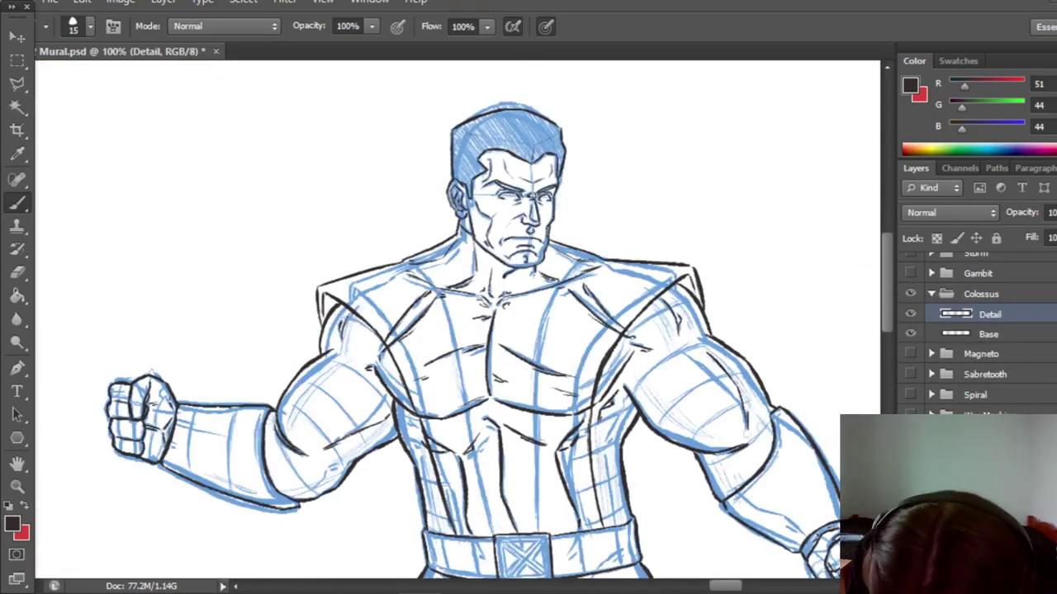
{"action": "key", "text": "ctrl+comma"}
{"action": "key", "text": "ctrl+comma"}
Ink the outline and inner panel of the knee pad on the left side of the drawing.
{"action": "scroll", "coordinate": [529, 330], "scroll_direction": "down", "scroll_amount": 6}
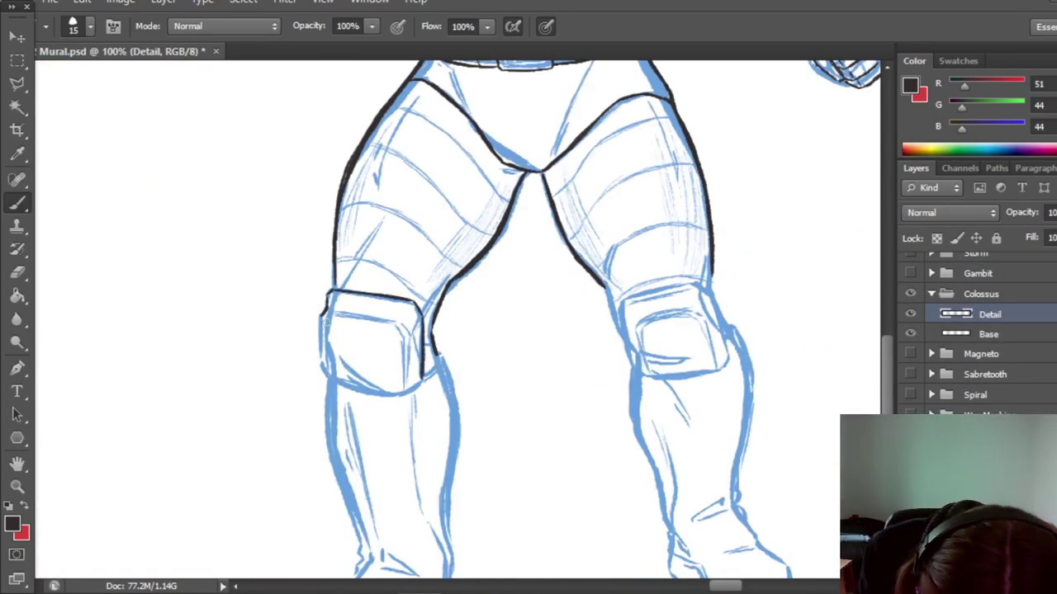
{"action": "left_click_drag", "start_coordinate": [330, 290], "coordinate": [326, 379]}
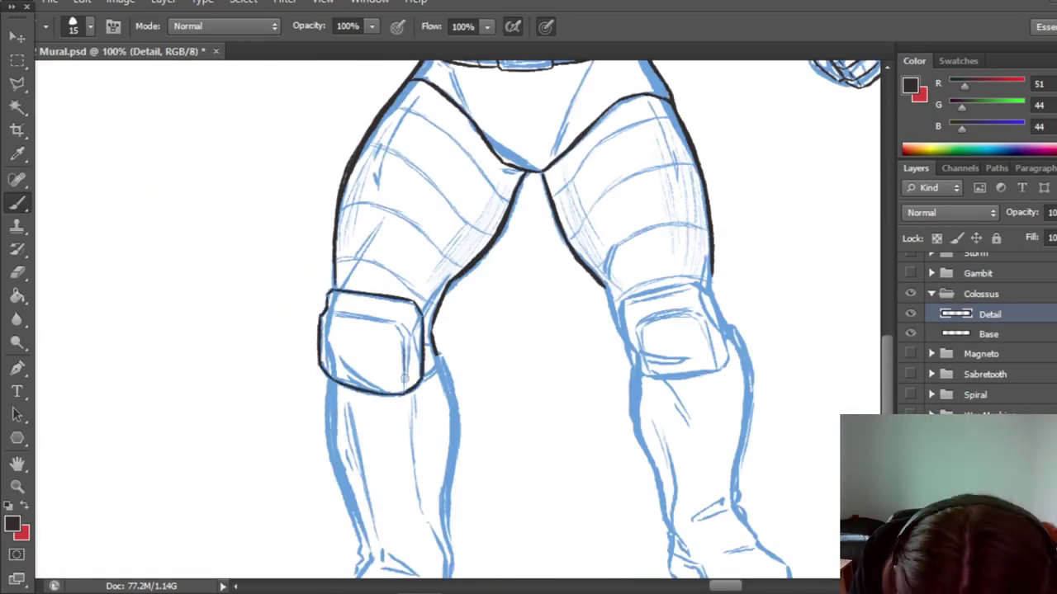
{"action": "key", "text": "ctrl+comma"}
{"action": "left_click_drag", "start_coordinate": [330, 312], "coordinate": [411, 337]}
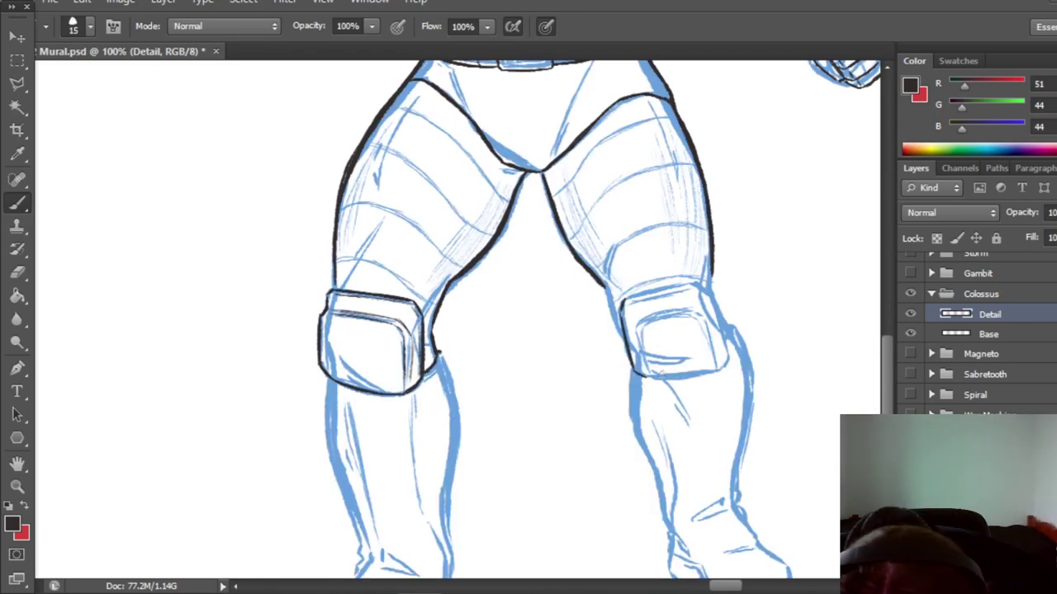
Ink the other leg's knee pad with its inner panel, comparing the linework with the sketch shown and hidden.
{"action": "key", "text": "ctrl+comma"}
{"action": "key", "text": "ctrl+comma"}
{"action": "key", "text": "ctrl+comma"}
{"action": "key", "text": "ctrl+comma"}
{"action": "key", "text": "ctrl+comma"}
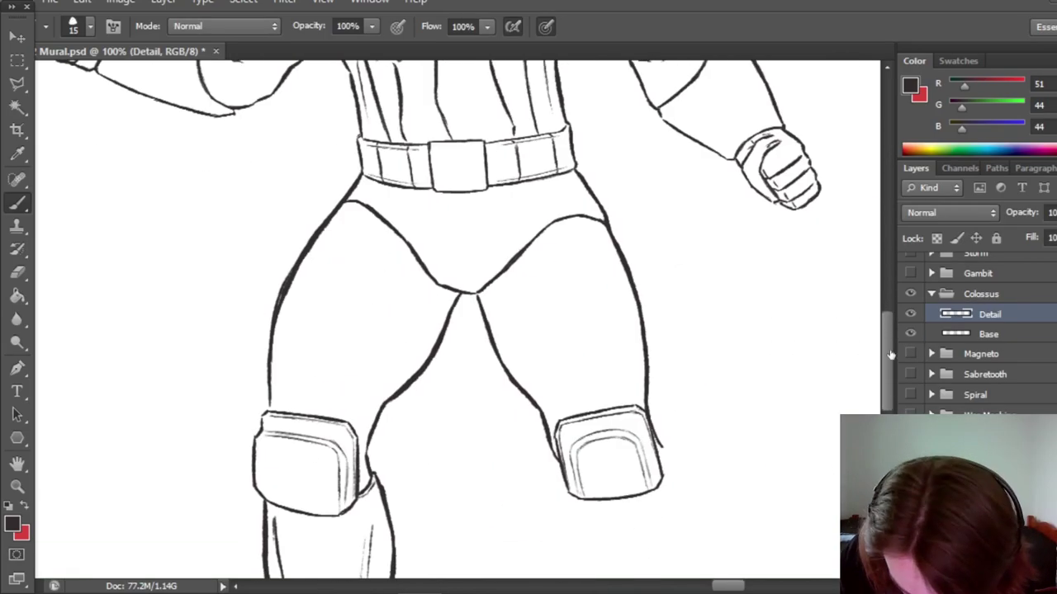
Ink the outlines of both boots down to the soles, toggling the Base layer's visibility to check them.
{"action": "left_click_drag", "start_coordinate": [887, 364], "coordinate": [888, 408]}
{"action": "left_click", "coordinate": [909, 333]}
{"action": "left_click", "coordinate": [909, 334]}
{"action": "left_click", "coordinate": [910, 333]}
{"action": "left_click", "coordinate": [909, 333]}
{"action": "left_click", "coordinate": [909, 333]}
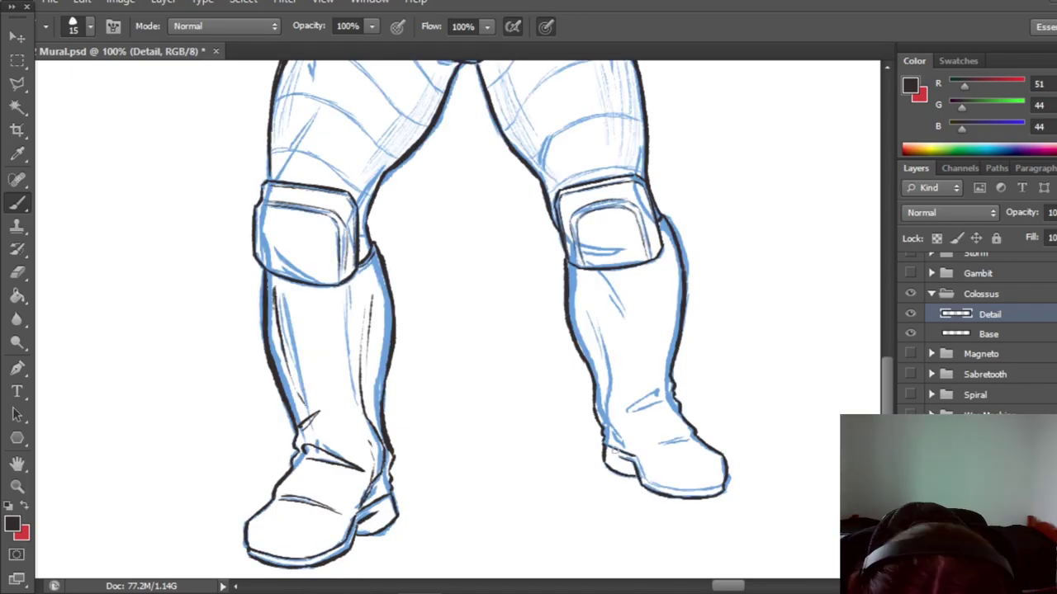
Ink the fold and crease lines inside the boot on the right side of the drawing, checking them without the Base sketch.
{"action": "left_click_drag", "start_coordinate": [666, 375], "coordinate": [637, 327]}
{"action": "left_click_drag", "start_coordinate": [660, 444], "coordinate": [691, 436]}
{"action": "key", "text": "e"}
{"action": "key", "text": "b"}
{"action": "left_click", "coordinate": [909, 333]}
{"action": "left_click_drag", "start_coordinate": [576, 290], "coordinate": [593, 345]}
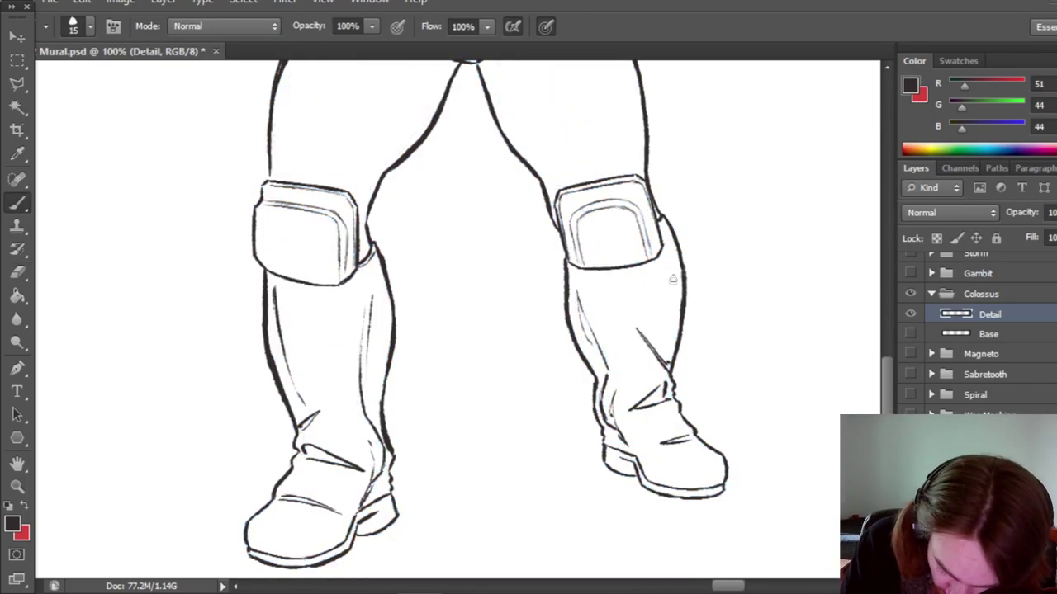
{"action": "left_click", "coordinate": [910, 333]}
Ink the muscle lines on both thighs above the knee pads, checking them with the Base layer hidden.
{"action": "scroll", "coordinate": [658, 266], "scroll_direction": "up", "scroll_amount": 4}
{"action": "scroll", "coordinate": [534, 355], "scroll_direction": "up", "scroll_amount": 2}
{"action": "left_click_drag", "start_coordinate": [357, 259], "coordinate": [314, 346]}
{"action": "left_click", "coordinate": [909, 334]}
{"action": "left_click", "coordinate": [910, 334]}
{"action": "scroll", "coordinate": [533, 401], "scroll_direction": "up", "scroll_amount": 1}
{"action": "scroll", "coordinate": [533, 402], "scroll_direction": "down", "scroll_amount": 3}
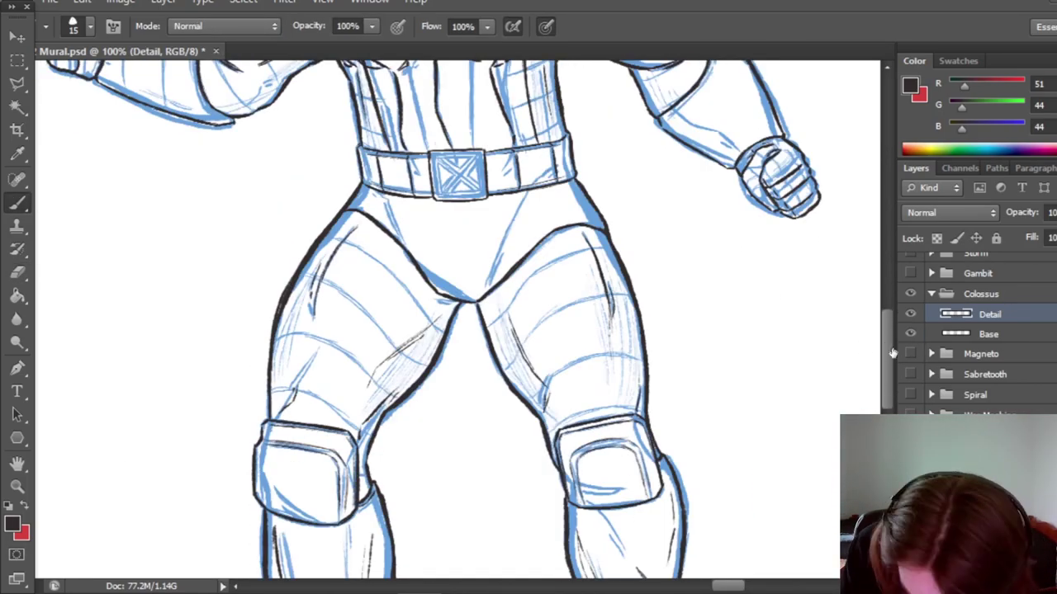
Add muscle lines around the ribs and sides of the torso, toggling the Base sketch for comparison.
{"action": "left_click", "coordinate": [910, 334]}
{"action": "scroll", "coordinate": [608, 422], "scroll_direction": "up", "scroll_amount": 2}
{"action": "scroll", "coordinate": [390, 387], "scroll_direction": "up", "scroll_amount": 6}
{"action": "left_click", "coordinate": [909, 333]}
{"action": "left_click", "coordinate": [910, 334]}
{"action": "left_click", "coordinate": [910, 334]}
{"action": "left_click_drag", "start_coordinate": [577, 397], "coordinate": [491, 341]}
Ink the bands across the raised arm's forearm gauntlet and clean them up with the sketch hidden.
{"action": "scroll", "coordinate": [661, 405], "scroll_direction": "left", "scroll_amount": 3}
{"action": "left_click_drag", "start_coordinate": [211, 296], "coordinate": [201, 379]}
{"action": "left_click", "coordinate": [910, 334]}
{"action": "key", "text": "e"}
{"action": "key", "text": "b"}
{"action": "left_click", "coordinate": [910, 333]}
Ink the curved bands across the lowered arm's gauntlet, comparing them with the Base sketch.
{"action": "left_click_drag", "start_coordinate": [735, 408], "coordinate": [802, 364]}
{"action": "key", "text": "e"}
{"action": "left_click", "coordinate": [909, 334]}
{"action": "key", "text": "b"}
{"action": "left_click", "coordinate": [910, 334]}
{"action": "left_click", "coordinate": [910, 333]}
{"action": "left_click", "coordinate": [910, 333]}
Ink the first curved bands near the shoulder of the raised arm, toggling the Base layer to check them.
{"action": "left_click_drag", "start_coordinate": [889, 341], "coordinate": [889, 315]}
{"action": "left_click", "coordinate": [910, 333]}
{"action": "scroll", "coordinate": [901, 340], "scroll_direction": "down", "scroll_amount": 3}
{"action": "key", "text": "e"}
{"action": "key", "text": "b"}
{"action": "left_click", "coordinate": [909, 333]}
{"action": "left_click", "coordinate": [909, 333]}
{"action": "scroll", "coordinate": [592, 186], "scroll_direction": "up", "scroll_amount": 3}
{"action": "left_click", "coordinate": [910, 333]}
{"action": "left_click", "coordinate": [910, 333]}
{"action": "key", "text": "e"}
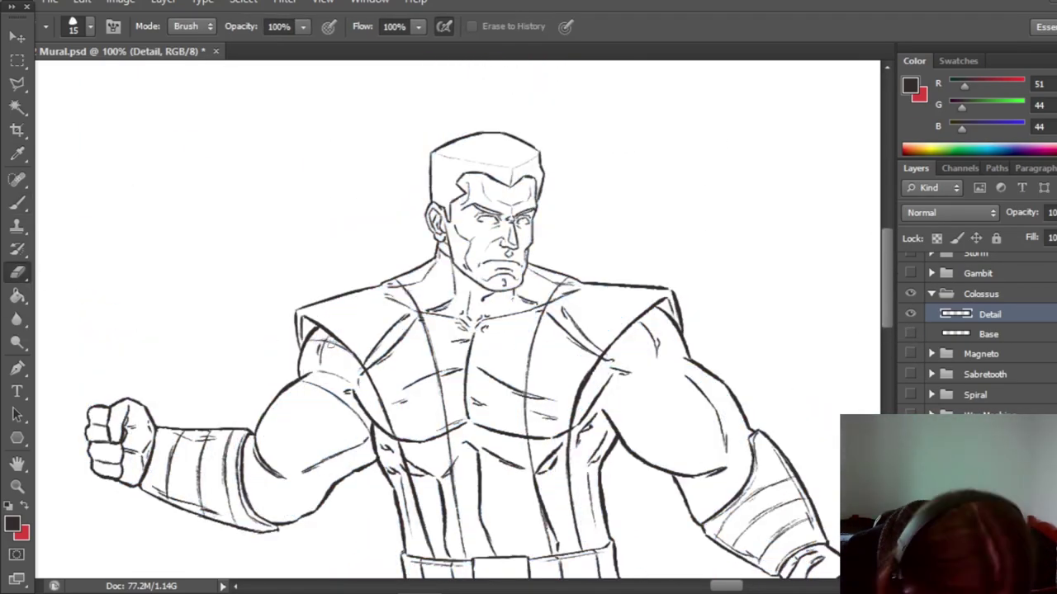
Ink the horizontal bands across the side panels of the torso, checking them against the Base sketch.
{"action": "scroll", "coordinate": [592, 248], "scroll_direction": "down", "scroll_amount": 3}
{"action": "key", "text": "b"}
{"action": "left_click", "coordinate": [909, 334]}
{"action": "scroll", "coordinate": [900, 338], "scroll_direction": "up", "scroll_amount": 3}
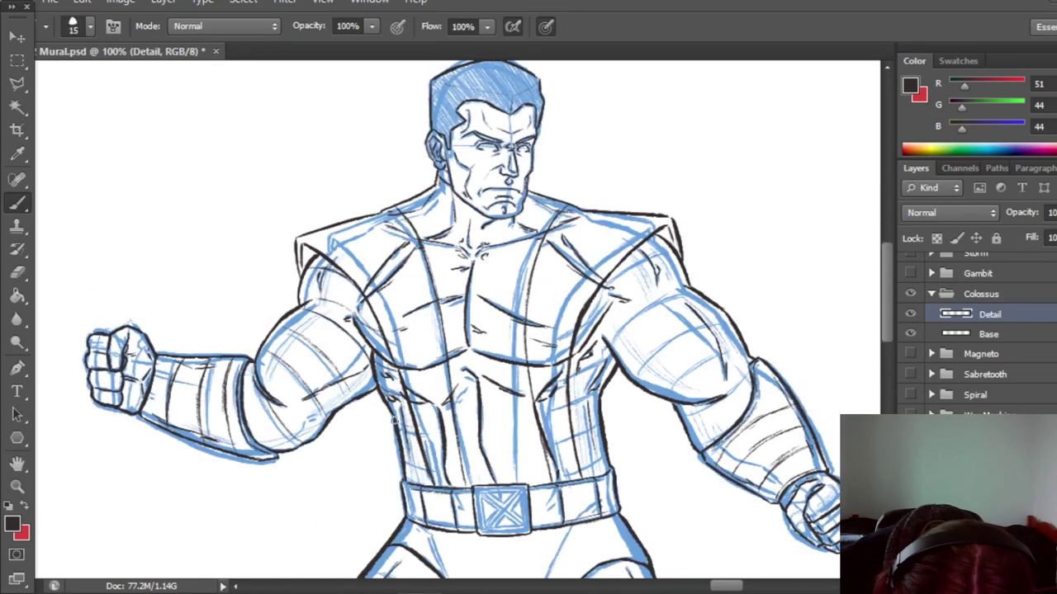
{"action": "left_click", "coordinate": [909, 334]}
{"action": "left_click", "coordinate": [908, 333]}
{"action": "left_click", "coordinate": [909, 334]}
{"action": "left_click", "coordinate": [909, 334]}
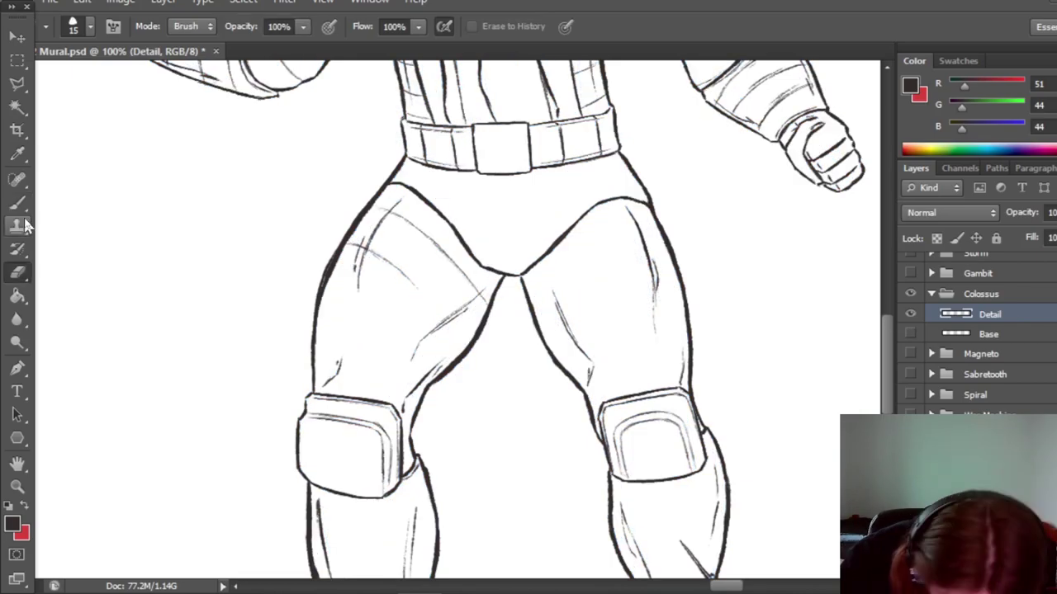
Ink the curved bands across both thighs and save the mural.
{"action": "scroll", "coordinate": [724, 341], "scroll_direction": "down", "scroll_amount": 1}
{"action": "left_click_drag", "start_coordinate": [532, 266], "coordinate": [641, 203]}
{"action": "left_click", "coordinate": [910, 334]}
{"action": "left_click", "coordinate": [910, 335]}
{"action": "left_click_drag", "start_coordinate": [577, 334], "coordinate": [685, 302]}
{"action": "left_click", "coordinate": [909, 334]}
{"action": "key", "text": "ctrl+s"}
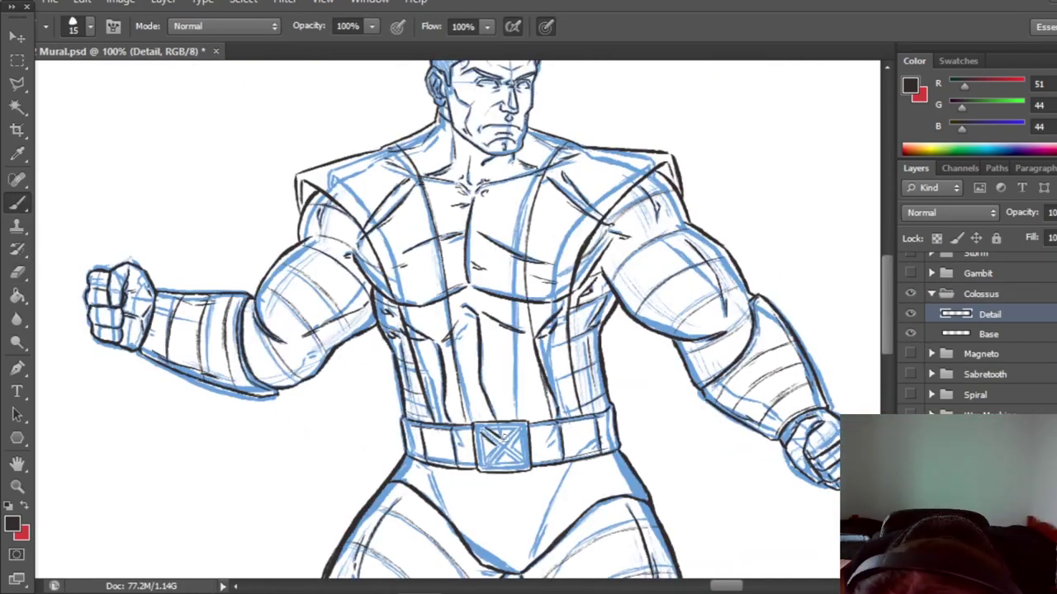
Ink the remaining curved bands across both upper arms, cleaning them up with the eraser.
{"action": "key", "text": "e"}
{"action": "key", "text": "b"}
{"action": "left_click", "coordinate": [910, 334]}
{"action": "left_click", "coordinate": [17, 272]}
{"action": "left_click", "coordinate": [17, 204]}
{"action": "left_click", "coordinate": [909, 334]}
{"action": "left_click", "coordinate": [909, 334]}
{"action": "left_click", "coordinate": [17, 272]}
{"action": "left_click", "coordinate": [21, 203]}
Ink the X emblem on the belt buckle and the crease lines below the belt, and save the mural.
{"action": "mouse_move", "coordinate": [517, 427]}
{"action": "left_mouse_down"}
{"action": "mouse_move", "coordinate": [487, 429]}
{"action": "mouse_move", "coordinate": [517, 428]}
{"action": "left_mouse_up"}
{"action": "key", "text": "e"}
{"action": "key", "text": "b"}
{"action": "left_click_drag", "start_coordinate": [887, 329], "coordinate": [889, 342]}
{"action": "left_click_drag", "start_coordinate": [583, 406], "coordinate": [561, 462]}
{"action": "key", "text": "ctrl+s"}
Examine the inked figure as a whole at 50%, and its head, torso and arms at 100%.
{"action": "key", "text": "z"}
{"action": "left_click", "coordinate": [579, 189], "text": "alt"}
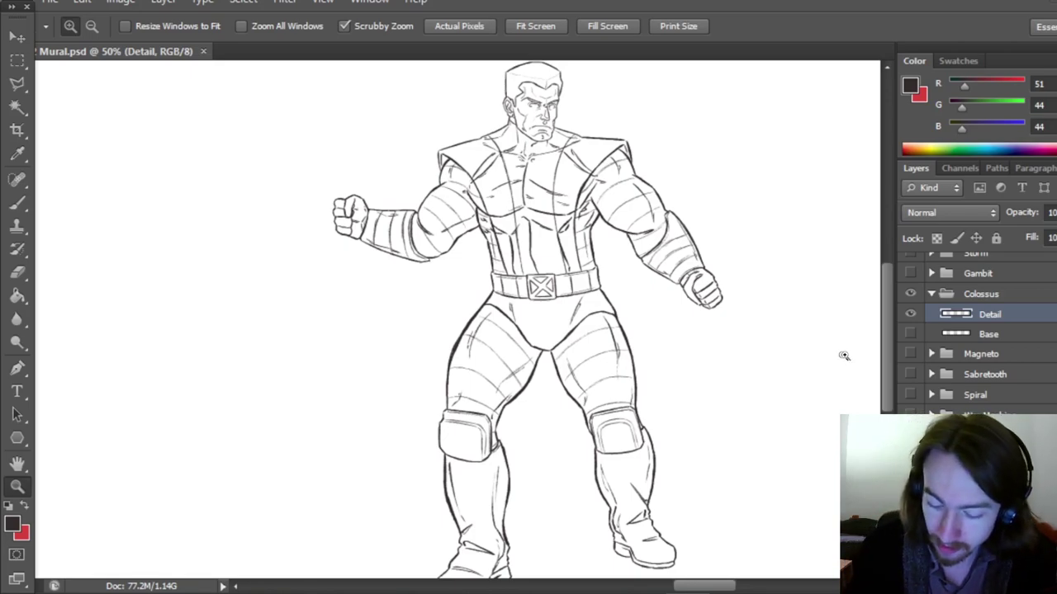
{"action": "left_click_drag", "start_coordinate": [888, 339], "coordinate": [885, 341]}
{"action": "scroll", "coordinate": [887, 347], "scroll_direction": "up", "scroll_amount": 1}
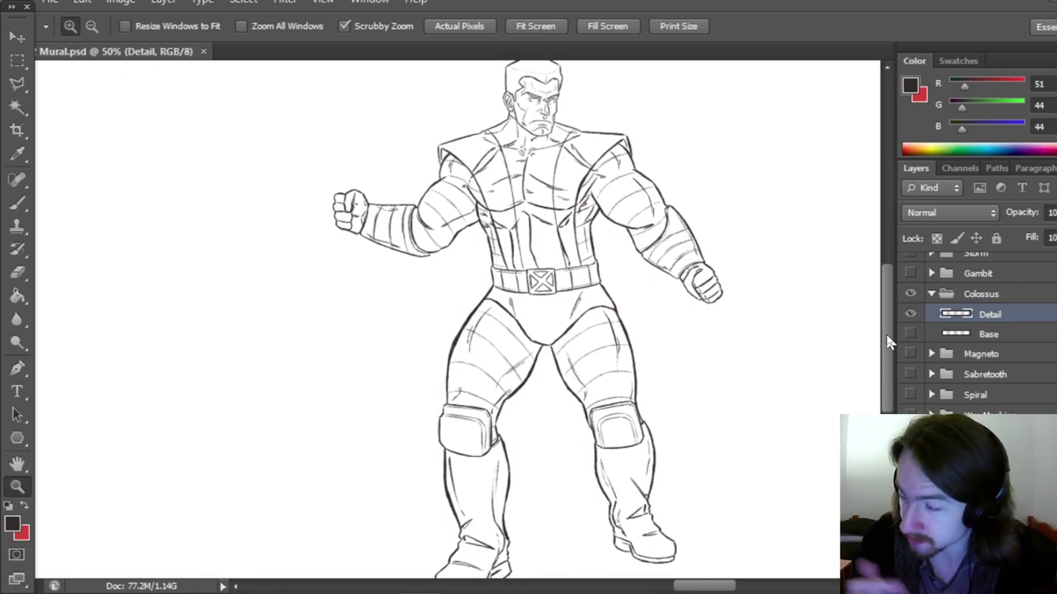
{"action": "scroll", "coordinate": [888, 318], "scroll_direction": "up", "scroll_amount": 2}
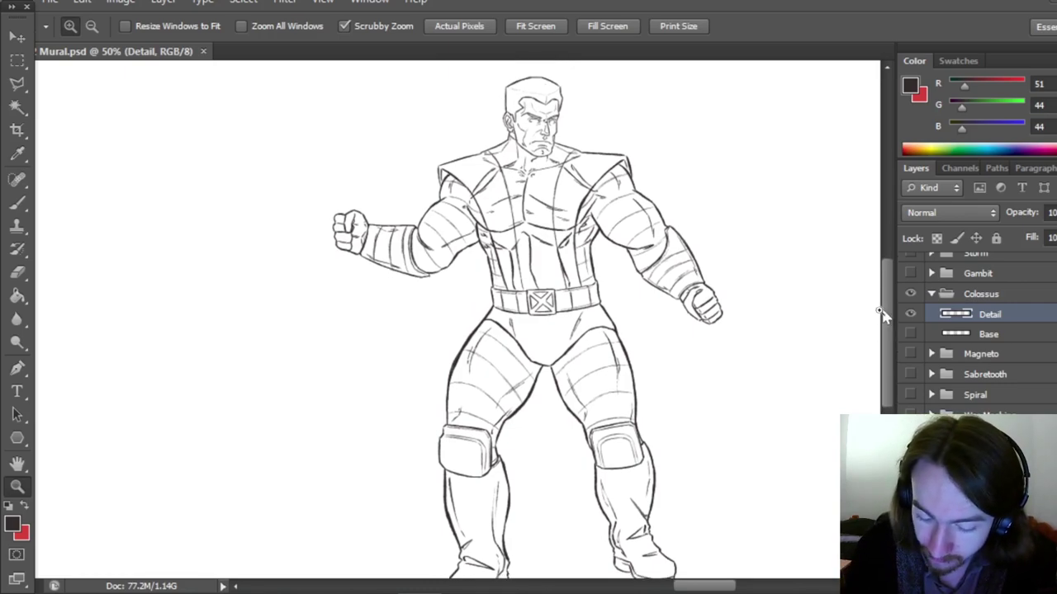
{"action": "left_click", "coordinate": [21, 204]}
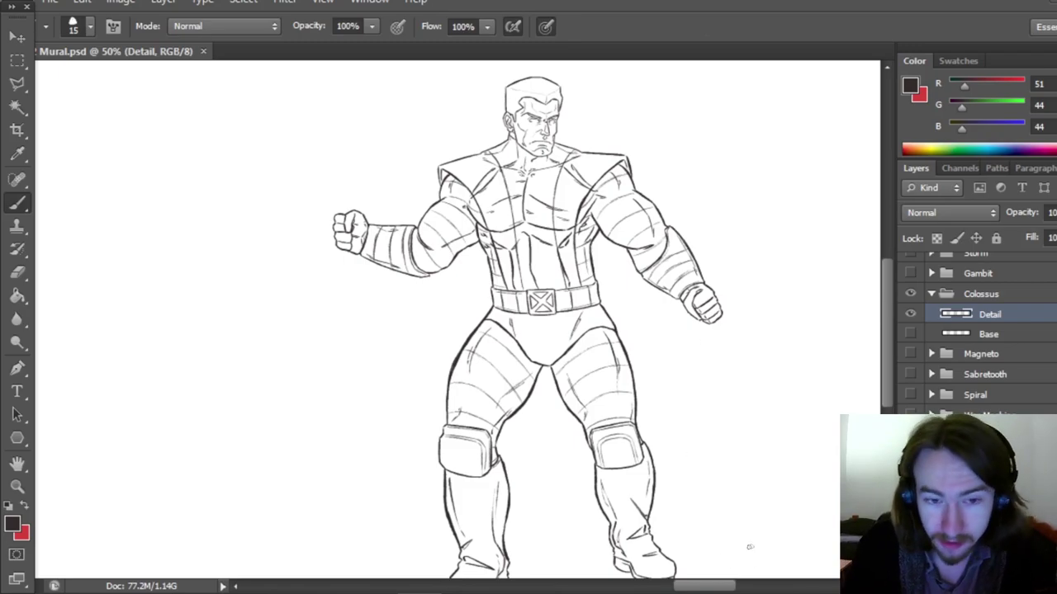
{"action": "left_click", "coordinate": [17, 487]}
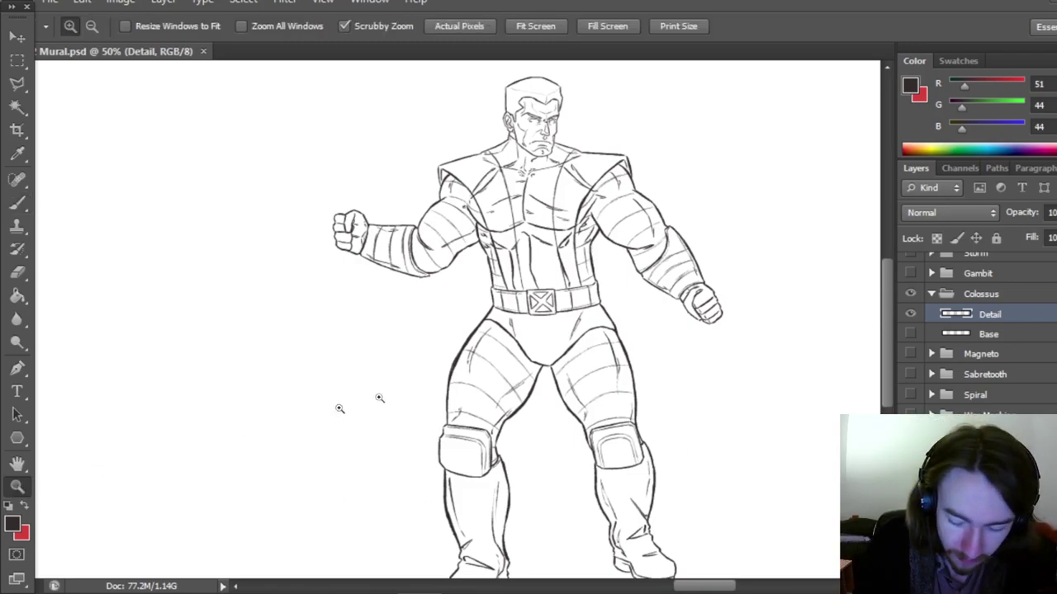
{"action": "left_click", "coordinate": [693, 346]}
{"action": "left_click", "coordinate": [682, 347]}
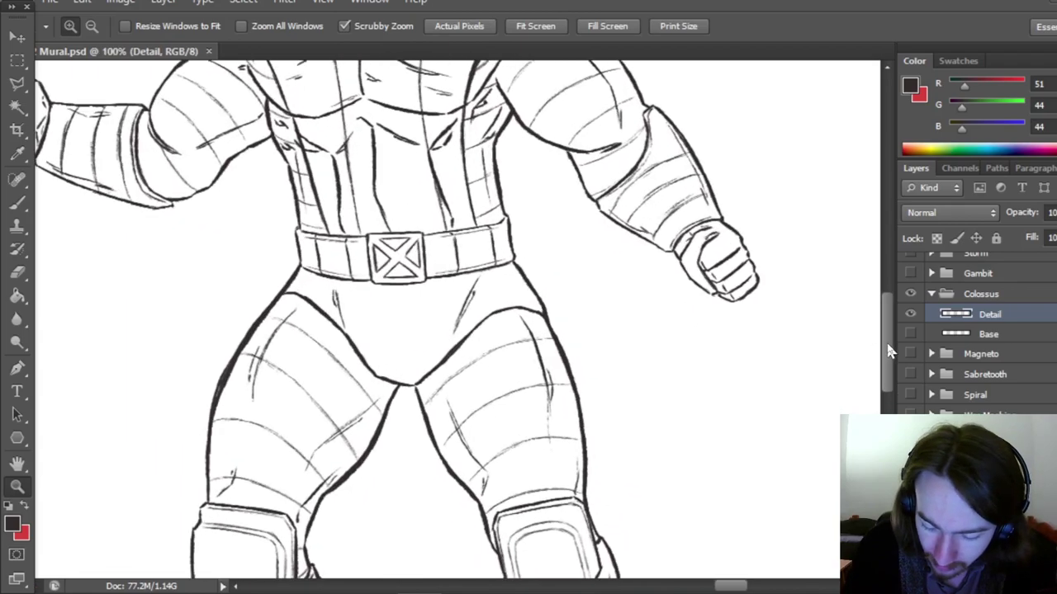
{"action": "left_click_drag", "start_coordinate": [888, 350], "coordinate": [883, 281]}
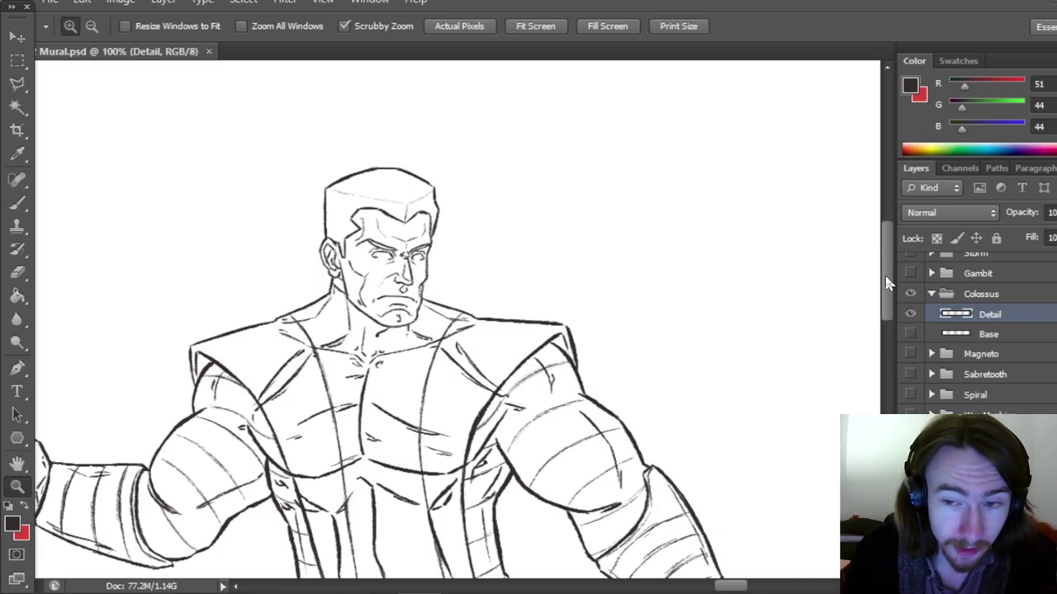
{"action": "left_click_drag", "start_coordinate": [888, 306], "coordinate": [887, 327]}
{"action": "mouse_move", "coordinate": [731, 588]}
{"action": "left_mouse_down"}
{"action": "mouse_move", "coordinate": [721, 588]}
{"action": "mouse_move", "coordinate": [734, 591]}
{"action": "left_mouse_up"}
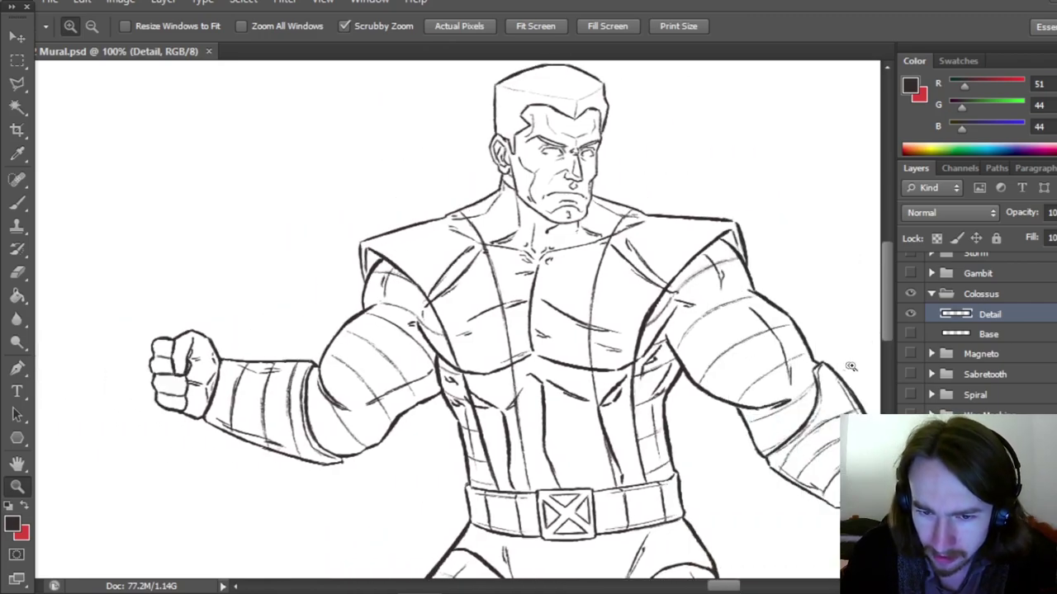
{"action": "left_click_drag", "start_coordinate": [885, 329], "coordinate": [884, 346]}
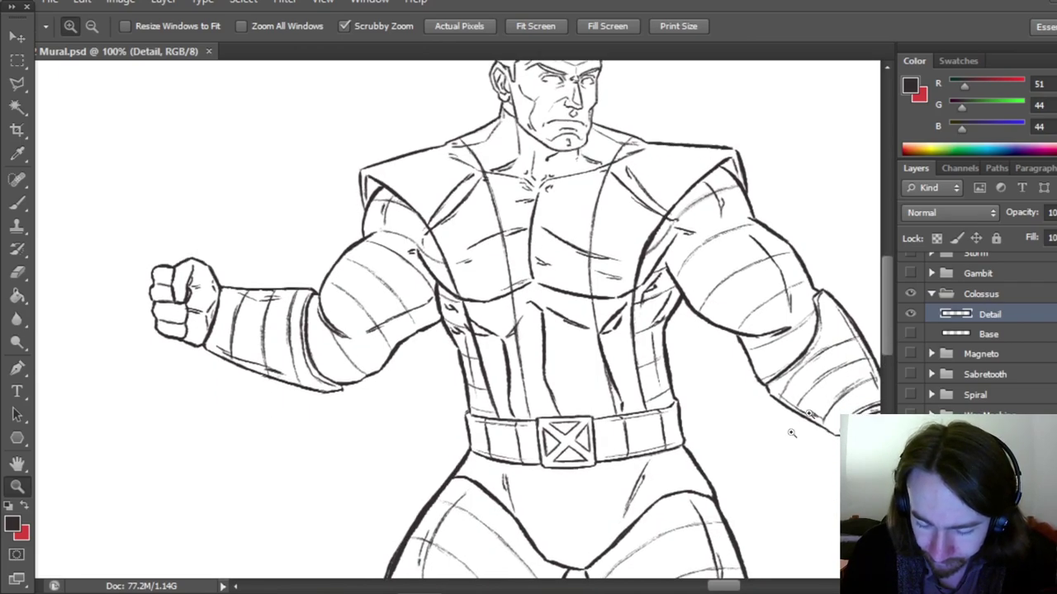
{"action": "left_click_drag", "start_coordinate": [730, 587], "coordinate": [743, 587]}
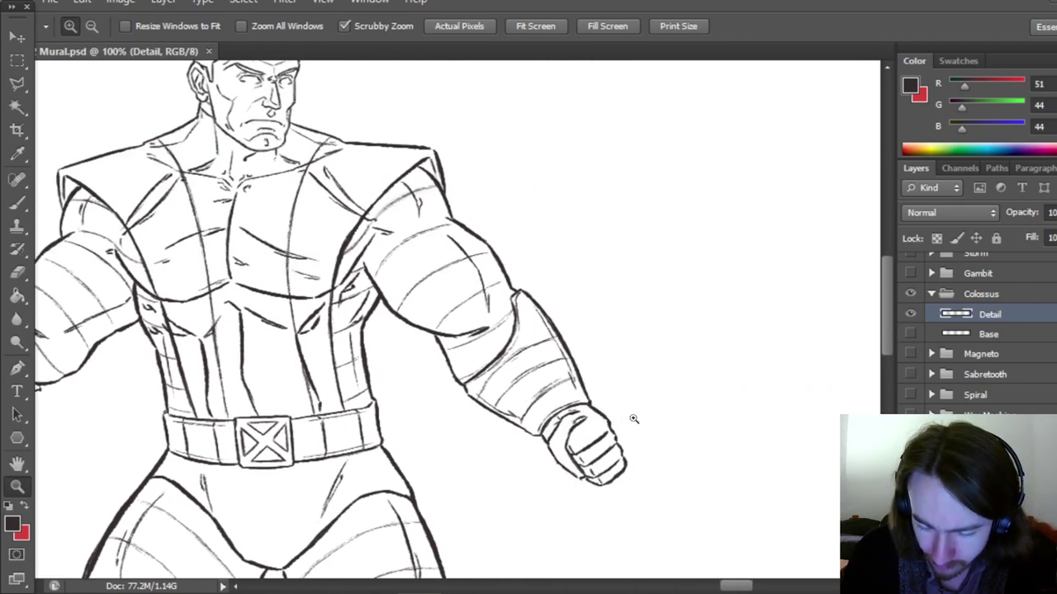
{"action": "left_click_drag", "start_coordinate": [737, 588], "coordinate": [729, 588]}
{"action": "left_click_drag", "start_coordinate": [889, 326], "coordinate": [890, 324]}
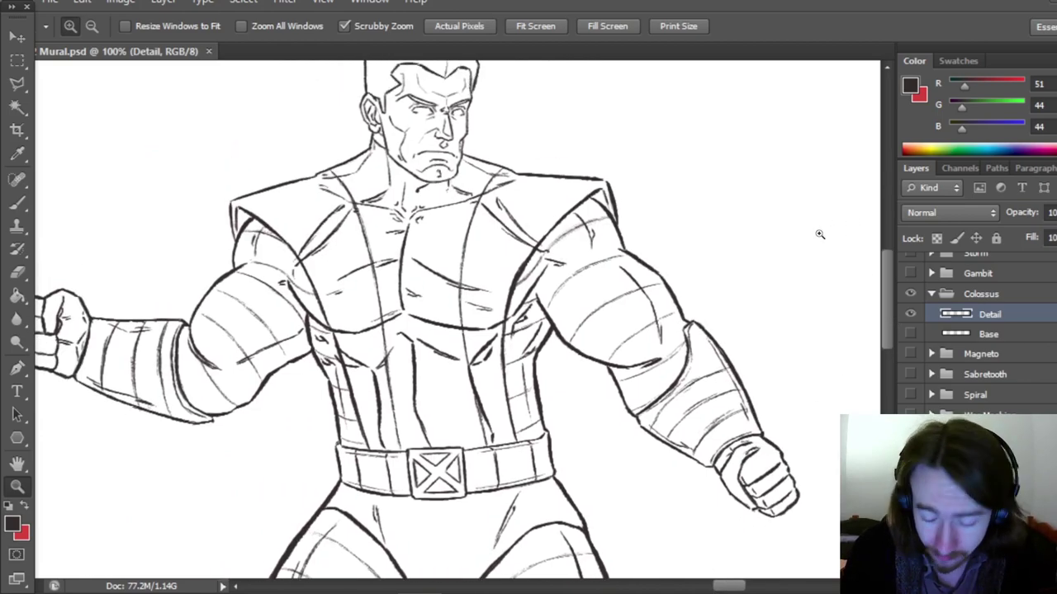
{"action": "left_click_drag", "start_coordinate": [891, 321], "coordinate": [886, 343]}
Clean up the lines around the belt buckle and retouch the torso linework with the eraser and brush.
{"action": "key", "text": "e"}
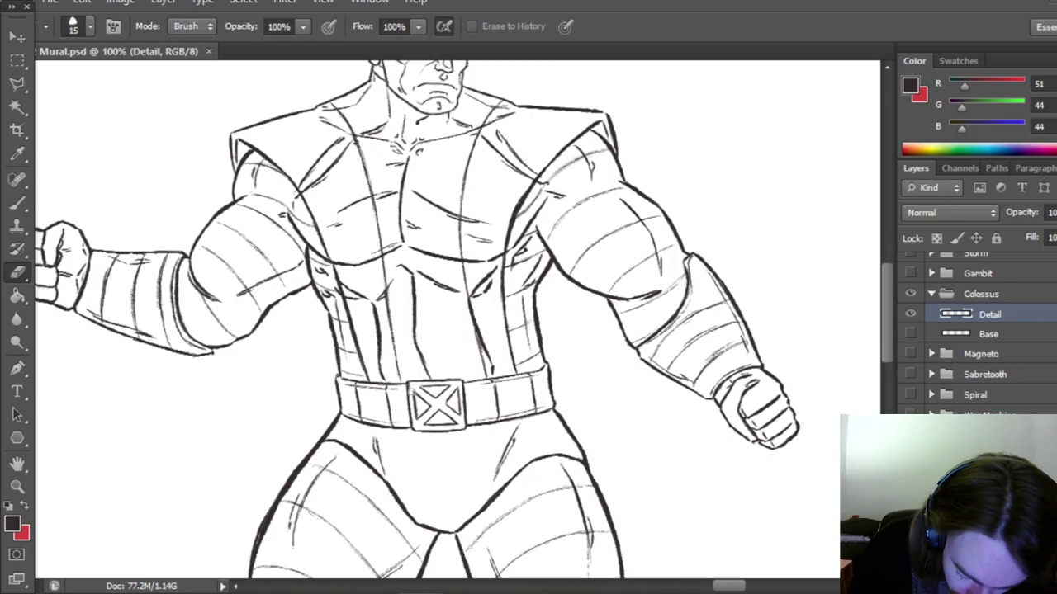
{"action": "left_click_drag", "start_coordinate": [411, 389], "coordinate": [416, 383]}
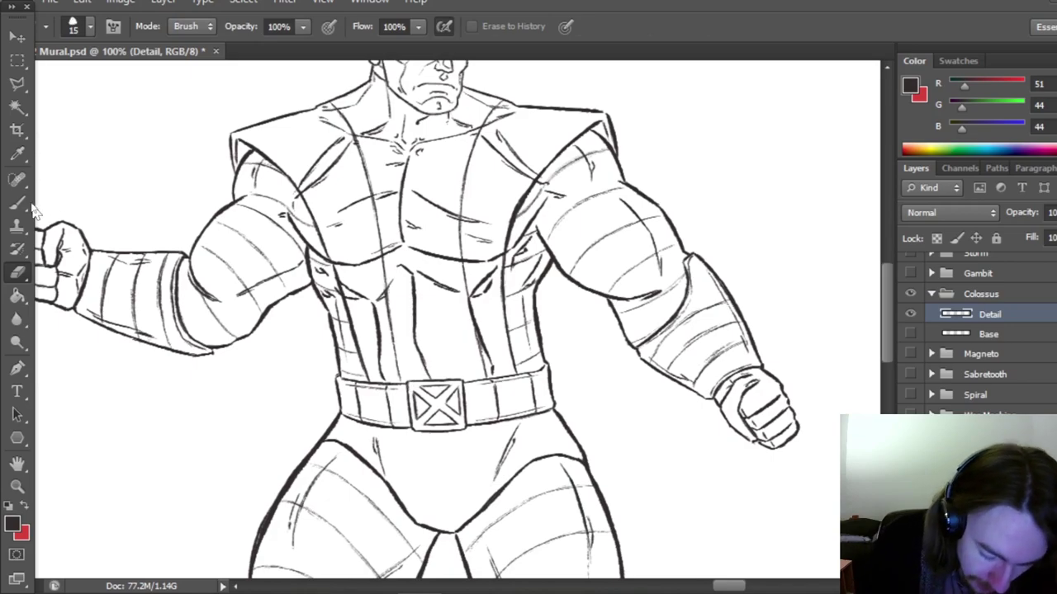
{"action": "key", "text": "b"}
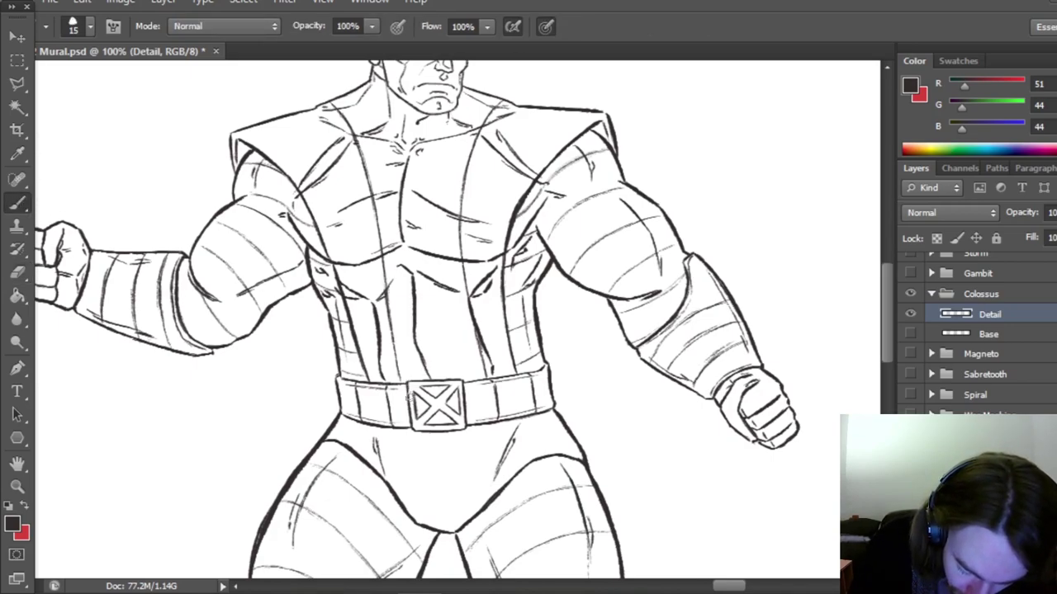
{"action": "scroll", "coordinate": [888, 330], "scroll_direction": "up", "scroll_amount": 5}
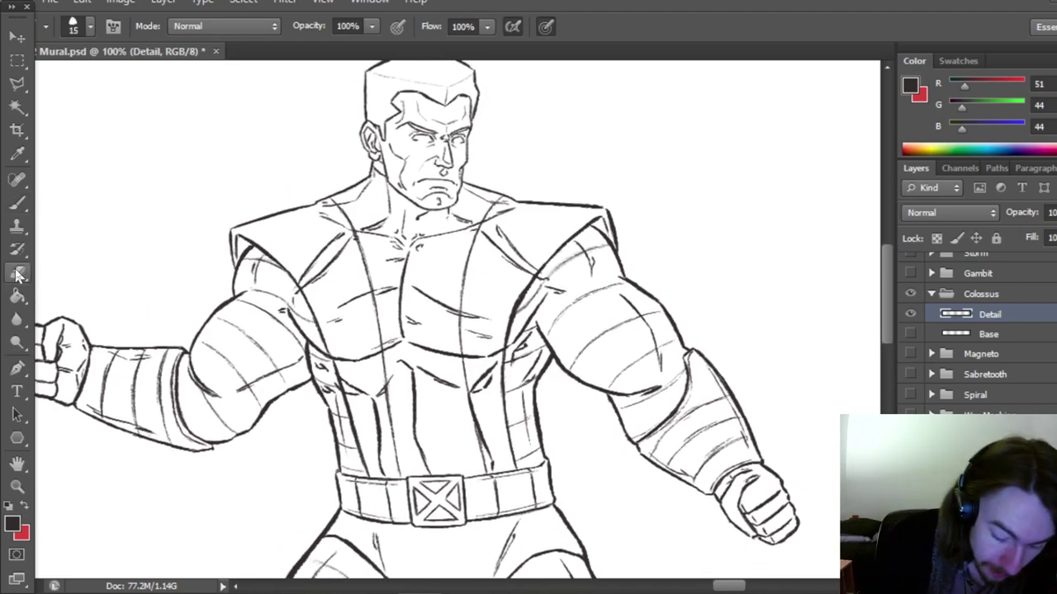
{"action": "key", "text": "e"}
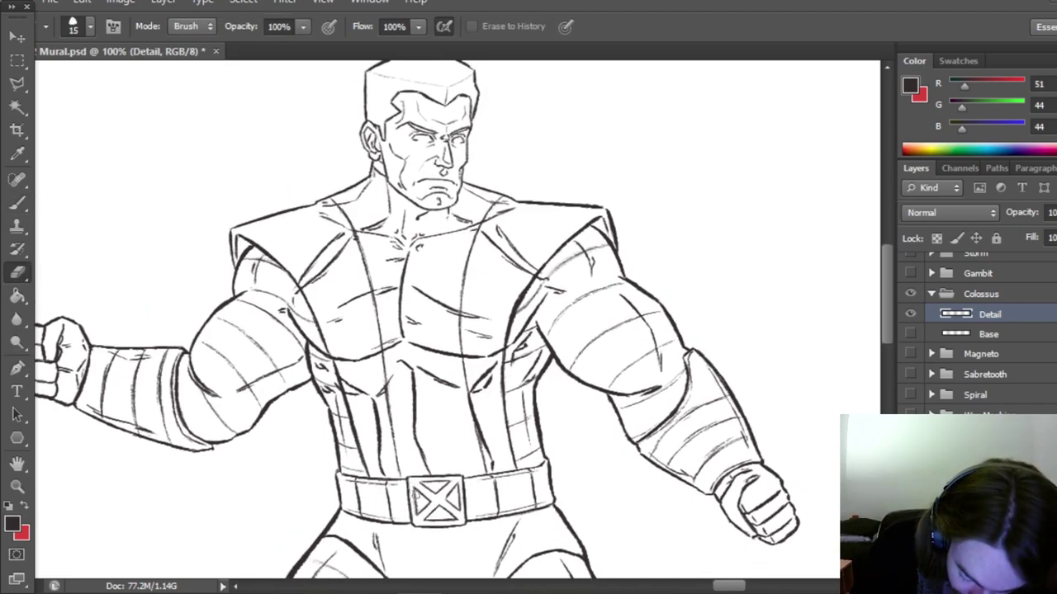
{"action": "key", "text": "b"}
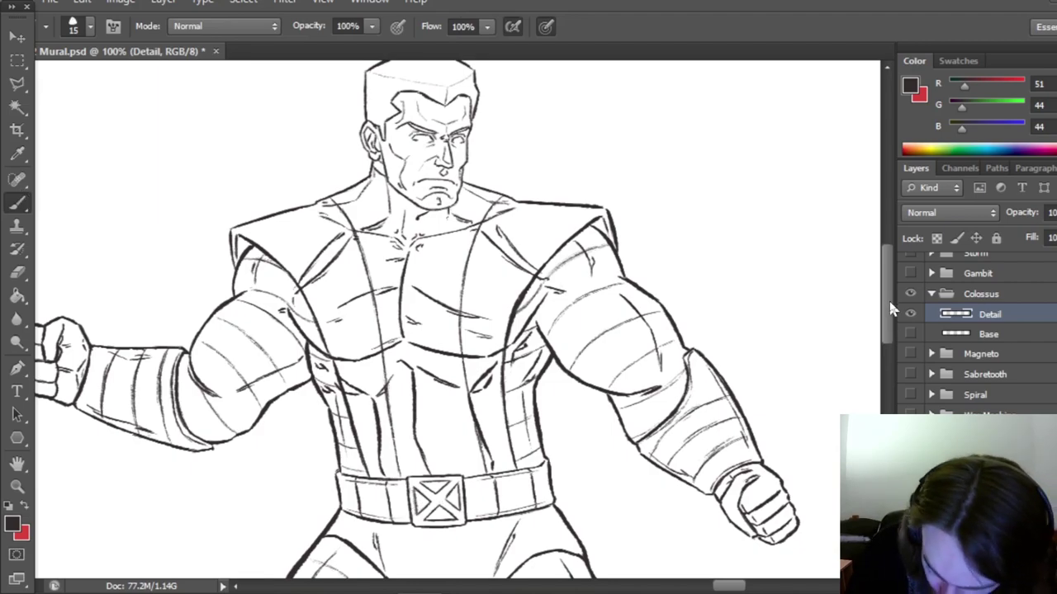
{"action": "scroll", "coordinate": [892, 308], "scroll_direction": "down", "scroll_amount": 4}
{"action": "key", "text": "e"}
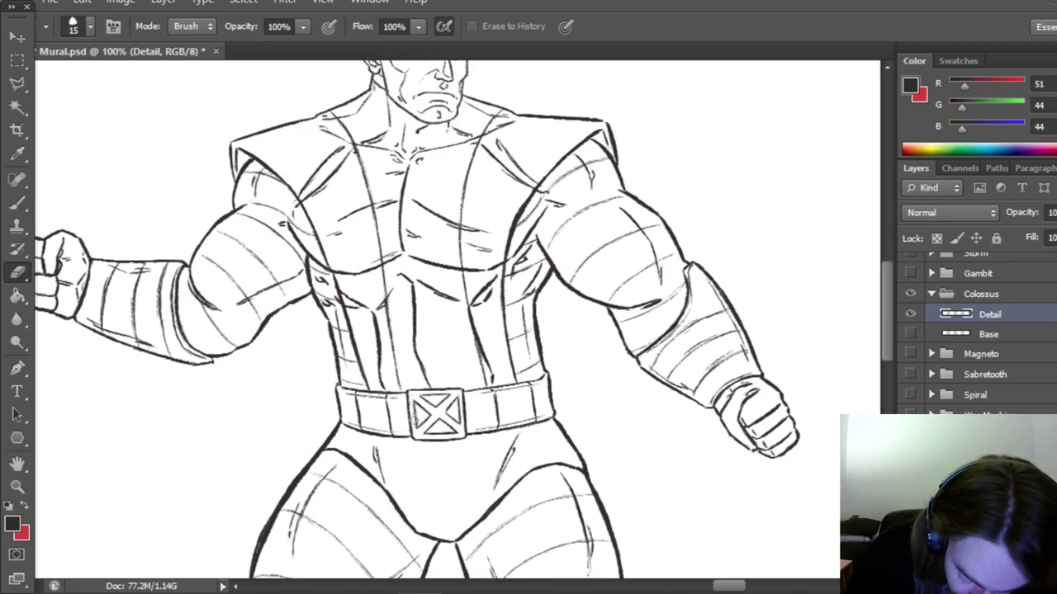
{"action": "scroll", "coordinate": [889, 346], "scroll_direction": "up", "scroll_amount": 2}
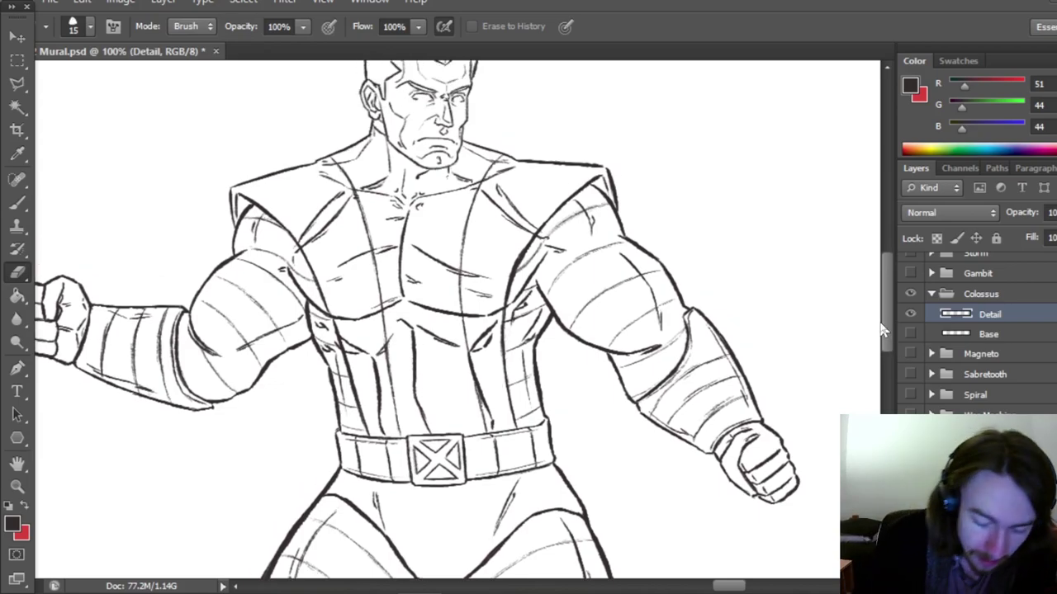
{"action": "left_click", "coordinate": [18, 204]}
{"action": "scroll", "coordinate": [890, 330], "scroll_direction": "up", "scroll_amount": 3}
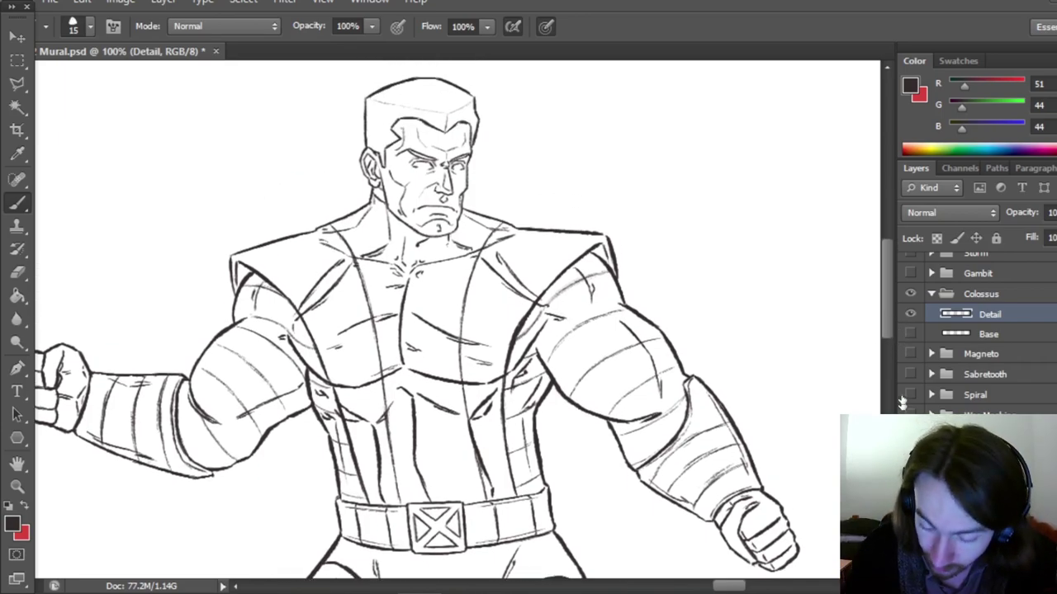
{"action": "scroll", "coordinate": [882, 336], "scroll_direction": "down", "scroll_amount": 2}
{"action": "scroll", "coordinate": [882, 336], "scroll_direction": "down", "scroll_amount": 1}
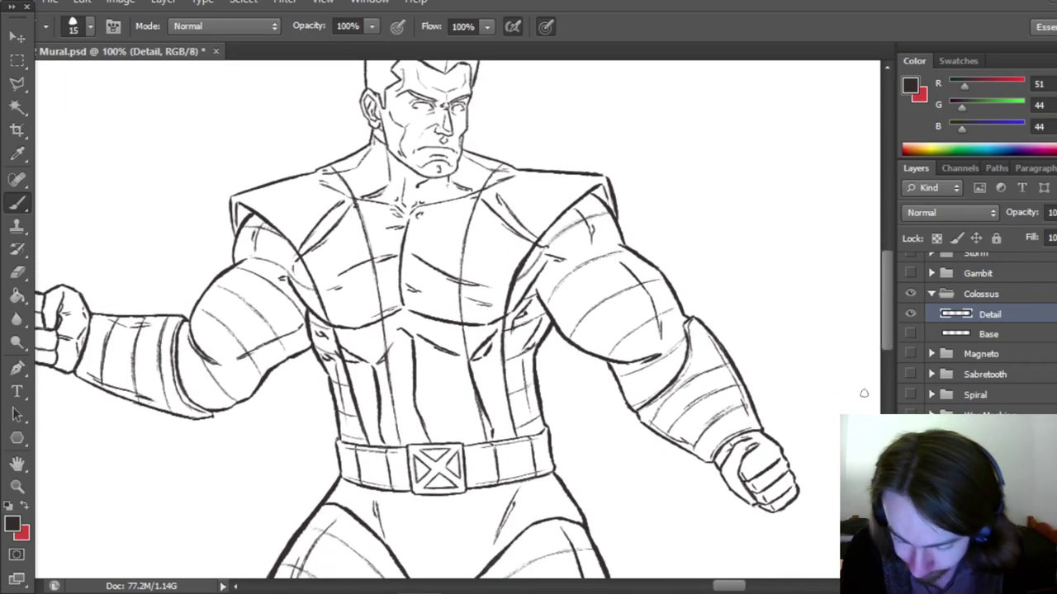
Retouch the lines of the lowered fist after comparing it with the Base sketch.
{"action": "left_click", "coordinate": [910, 334]}
{"action": "left_click", "coordinate": [910, 334]}
{"action": "left_click_drag", "start_coordinate": [762, 450], "coordinate": [788, 483]}
{"action": "mouse_move", "coordinate": [733, 440]}
{"action": "left_mouse_down"}
{"action": "mouse_move", "coordinate": [722, 463]}
{"action": "mouse_move", "coordinate": [769, 500]}
{"action": "left_mouse_up"}
Shade the face with fine hatching along the forehead, cheeks and jaw, tidying it with the eraser.
{"action": "mouse_move", "coordinate": [729, 586]}
{"action": "left_mouse_down"}
{"action": "mouse_move", "coordinate": [713, 586]}
{"action": "mouse_move", "coordinate": [727, 586]}
{"action": "left_mouse_up"}
{"action": "left_click_drag", "start_coordinate": [888, 300], "coordinate": [889, 266]}
{"action": "mouse_move", "coordinate": [488, 231]}
{"action": "left_mouse_down"}
{"action": "mouse_move", "coordinate": [480, 254]}
{"action": "mouse_move", "coordinate": [458, 255]}
{"action": "mouse_move", "coordinate": [477, 289]}
{"action": "mouse_move", "coordinate": [469, 337]}
{"action": "left_mouse_up"}
{"action": "left_click", "coordinate": [17, 272]}
{"action": "left_click", "coordinate": [22, 203]}
{"action": "key", "text": "e"}
{"action": "left_click_drag", "start_coordinate": [482, 281], "coordinate": [466, 337]}
{"action": "key", "text": "b"}
{"action": "left_click_drag", "start_coordinate": [408, 280], "coordinate": [423, 321]}
{"action": "left_click_drag", "start_coordinate": [418, 269], "coordinate": [425, 319]}
{"action": "left_click_drag", "start_coordinate": [421, 247], "coordinate": [413, 271]}
{"action": "left_click_drag", "start_coordinate": [429, 232], "coordinate": [423, 283]}
Hatch shading onto the raised arm's shoulder, armpit and outer upper arm.
{"action": "left_click", "coordinate": [17, 272]}
{"action": "left_click", "coordinate": [17, 204]}
{"action": "left_click_drag", "start_coordinate": [416, 375], "coordinate": [566, 277]}
{"action": "left_click_drag", "start_coordinate": [426, 285], "coordinate": [370, 396]}
{"action": "mouse_move", "coordinate": [429, 327]}
{"action": "left_mouse_down"}
{"action": "mouse_move", "coordinate": [381, 413]}
{"action": "mouse_move", "coordinate": [487, 375]}
{"action": "left_mouse_up"}
{"action": "left_click_drag", "start_coordinate": [452, 297], "coordinate": [471, 341]}
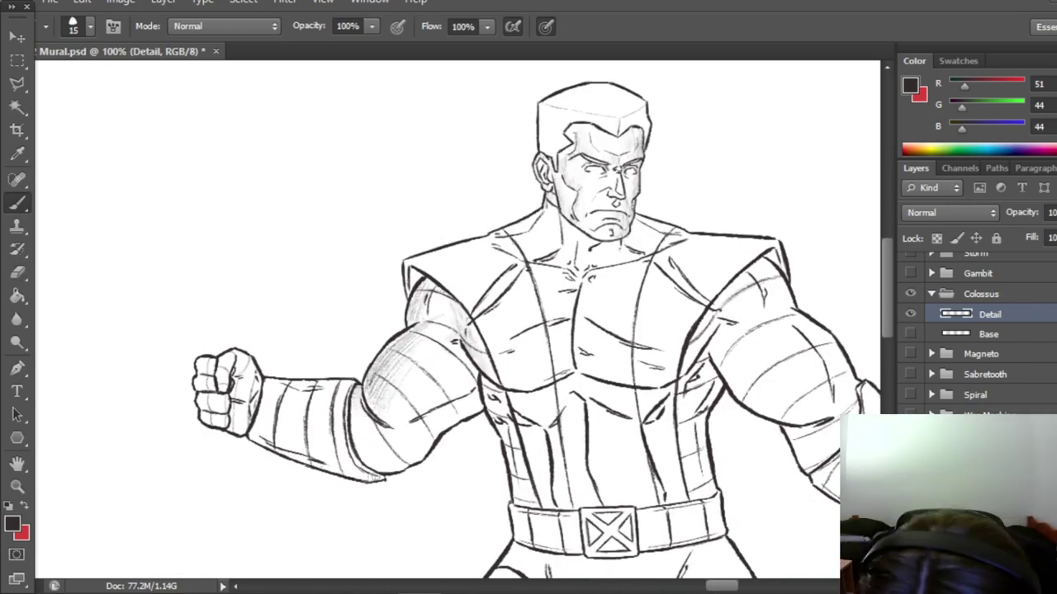
Extend the hatched shading over the raised arm's lower bicep and elbow.
{"action": "left_click_drag", "start_coordinate": [455, 391], "coordinate": [412, 410]}
{"action": "left_click_drag", "start_coordinate": [482, 399], "coordinate": [418, 447]}
{"action": "left_click_drag", "start_coordinate": [357, 438], "coordinate": [413, 471]}
{"action": "mouse_move", "coordinate": [370, 467]}
{"action": "left_mouse_down"}
{"action": "mouse_move", "coordinate": [435, 437]}
{"action": "mouse_move", "coordinate": [417, 459]}
{"action": "left_mouse_up"}
Add light hatched shading to the knuckles and back of the raised fist.
{"action": "left_click_drag", "start_coordinate": [241, 356], "coordinate": [257, 391]}
{"action": "left_click_drag", "start_coordinate": [204, 416], "coordinate": [225, 429]}
{"action": "left_click_drag", "start_coordinate": [231, 354], "coordinate": [221, 388]}
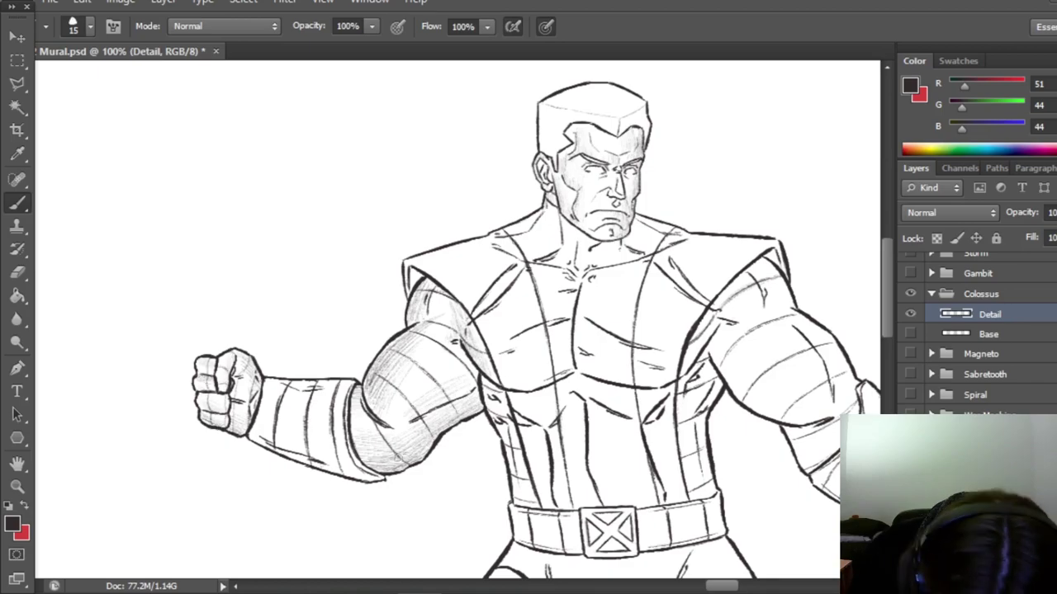
Hatch shading onto the lowered arm's shoulder, upper arm and elbow.
{"action": "left_click_drag", "start_coordinate": [512, 396], "coordinate": [403, 396]}
{"action": "left_click_drag", "start_coordinate": [393, 405], "coordinate": [419, 504]}
{"action": "left_click_drag", "start_coordinate": [595, 371], "coordinate": [507, 372]}
{"action": "mouse_move", "coordinate": [520, 315]}
{"action": "left_mouse_down"}
{"action": "mouse_move", "coordinate": [493, 367]}
{"action": "mouse_move", "coordinate": [505, 349]}
{"action": "left_mouse_up"}
{"action": "left_click_drag", "start_coordinate": [572, 263], "coordinate": [654, 375]}
{"action": "mouse_move", "coordinate": [520, 349]}
{"action": "left_mouse_down"}
{"action": "mouse_move", "coordinate": [551, 403]}
{"action": "mouse_move", "coordinate": [612, 422]}
{"action": "left_mouse_up"}
{"action": "left_click_drag", "start_coordinate": [596, 429], "coordinate": [623, 469]}
{"action": "left_click_drag", "start_coordinate": [664, 411], "coordinate": [629, 462]}
{"action": "left_click_drag", "start_coordinate": [606, 337], "coordinate": [632, 387]}
Add fine hatched shading to the lowered arm's fist and along the side of the torso.
{"action": "scroll", "coordinate": [587, 316], "scroll_direction": "down", "scroll_amount": 5}
{"action": "left_click_drag", "start_coordinate": [742, 363], "coordinate": [763, 421]}
{"action": "scroll", "coordinate": [661, 396], "scroll_direction": "up", "scroll_amount": 3}
{"action": "left_click_drag", "start_coordinate": [490, 347], "coordinate": [505, 429]}
{"action": "left_click_drag", "start_coordinate": [510, 355], "coordinate": [517, 427]}
{"action": "left_click_drag", "start_coordinate": [517, 289], "coordinate": [494, 367]}
Shade both thighs with fine hatching along their inner and outer edges.
{"action": "scroll", "coordinate": [496, 355], "scroll_direction": "down", "scroll_amount": 8}
{"action": "mouse_move", "coordinate": [285, 321]}
{"action": "left_mouse_down"}
{"action": "mouse_move", "coordinate": [238, 470]}
{"action": "mouse_move", "coordinate": [298, 330]}
{"action": "mouse_move", "coordinate": [248, 487]}
{"action": "left_mouse_up"}
{"action": "scroll", "coordinate": [255, 471], "scroll_direction": "down", "scroll_amount": 1}
{"action": "mouse_move", "coordinate": [330, 496]}
{"action": "left_mouse_down"}
{"action": "mouse_move", "coordinate": [388, 388]}
{"action": "mouse_move", "coordinate": [326, 436]}
{"action": "left_mouse_up"}
{"action": "scroll", "coordinate": [326, 436], "scroll_direction": "down", "scroll_amount": 1}
{"action": "mouse_move", "coordinate": [442, 331]}
{"action": "left_mouse_down"}
{"action": "mouse_move", "coordinate": [512, 487]}
{"action": "mouse_move", "coordinate": [497, 429]}
{"action": "left_mouse_up"}
{"action": "left_click_drag", "start_coordinate": [555, 263], "coordinate": [591, 376]}
{"action": "left_click_drag", "start_coordinate": [577, 305], "coordinate": [597, 441]}
{"action": "left_click_drag", "start_coordinate": [541, 257], "coordinate": [553, 341]}
{"action": "left_click_drag", "start_coordinate": [548, 285], "coordinate": [564, 358]}
{"action": "left_click_drag", "start_coordinate": [537, 260], "coordinate": [565, 350]}
{"action": "key", "text": "ctrl+space"}
{"action": "left_click_drag", "start_coordinate": [549, 520], "coordinate": [16, 342]}
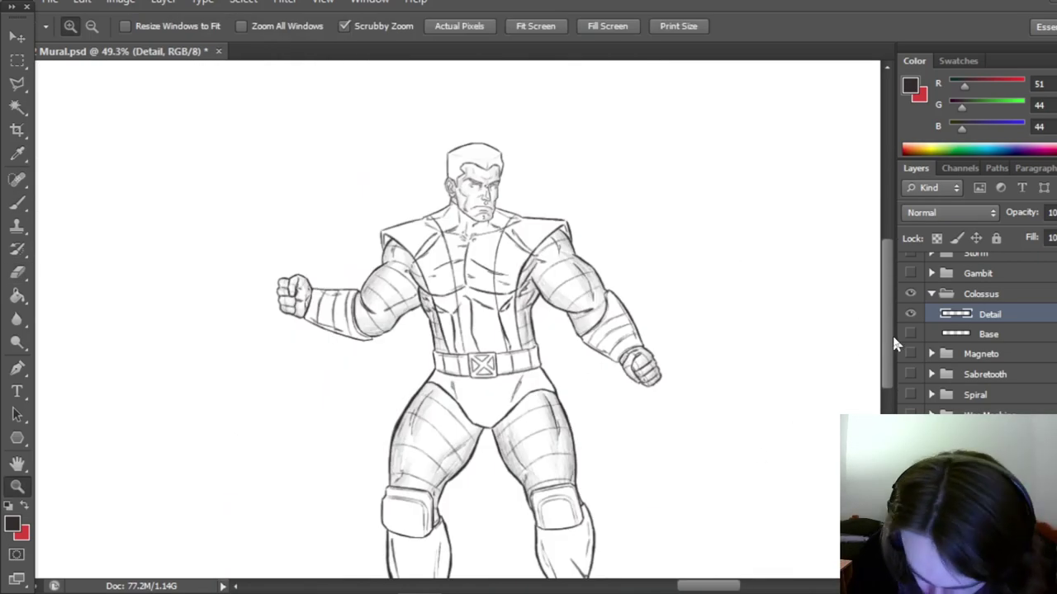
Shade the hair with fine hatching on its side and top, and save the document.
{"action": "left_click_drag", "start_coordinate": [477, 137], "coordinate": [875, 349]}
{"action": "left_click_drag", "start_coordinate": [416, 173], "coordinate": [423, 231]}
{"action": "left_click_drag", "start_coordinate": [509, 174], "coordinate": [517, 195]}
{"action": "left_click_drag", "start_coordinate": [415, 172], "coordinate": [415, 216]}
{"action": "mouse_move", "coordinate": [424, 167]}
{"action": "left_mouse_down"}
{"action": "mouse_move", "coordinate": [484, 155]}
{"action": "mouse_move", "coordinate": [498, 165]}
{"action": "left_mouse_up"}
{"action": "key", "text": "z"}
{"action": "left_click_drag", "start_coordinate": [539, 390], "coordinate": [247, 380]}
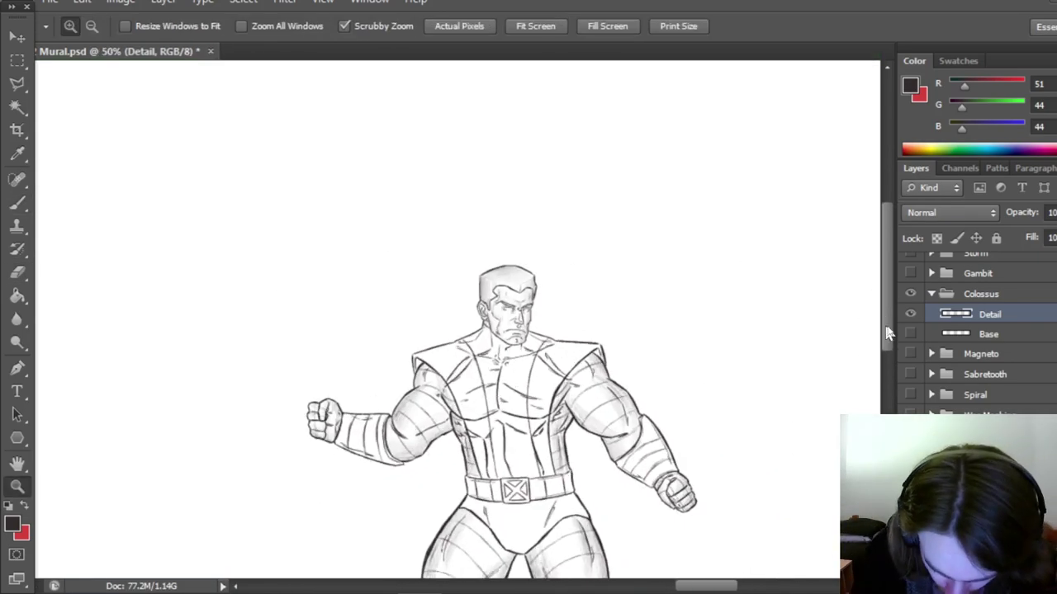
{"action": "left_click_drag", "start_coordinate": [535, 524], "coordinate": [875, 376]}
{"action": "key", "text": "ctrl+s"}
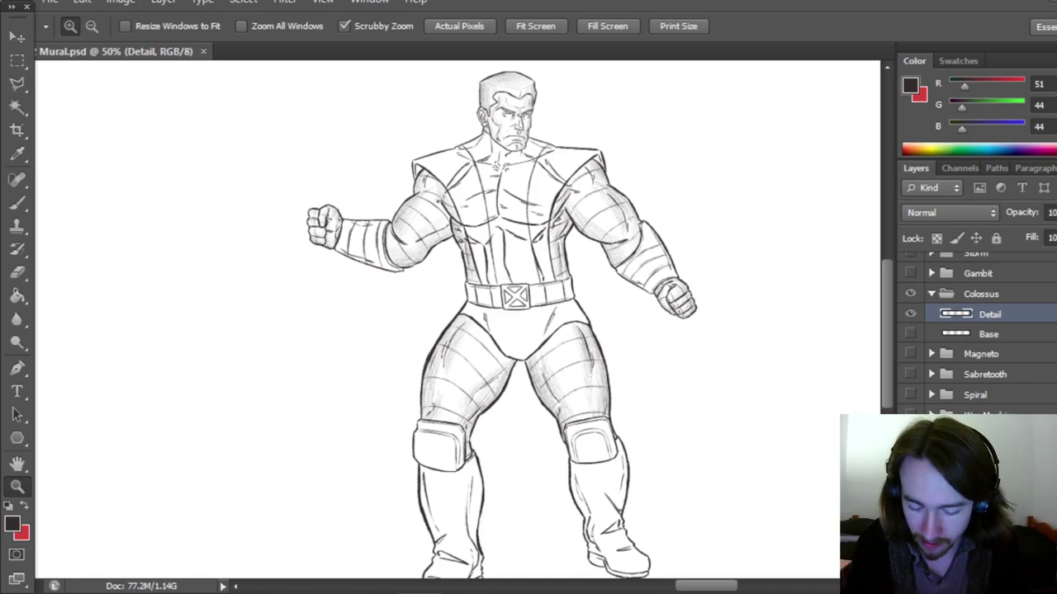
Add a layer named Dots beneath Detail in the Colossus group, lower its opacity to 62%, and save the document.
{"action": "scroll", "coordinate": [840, 391], "scroll_direction": "down", "scroll_amount": 1}
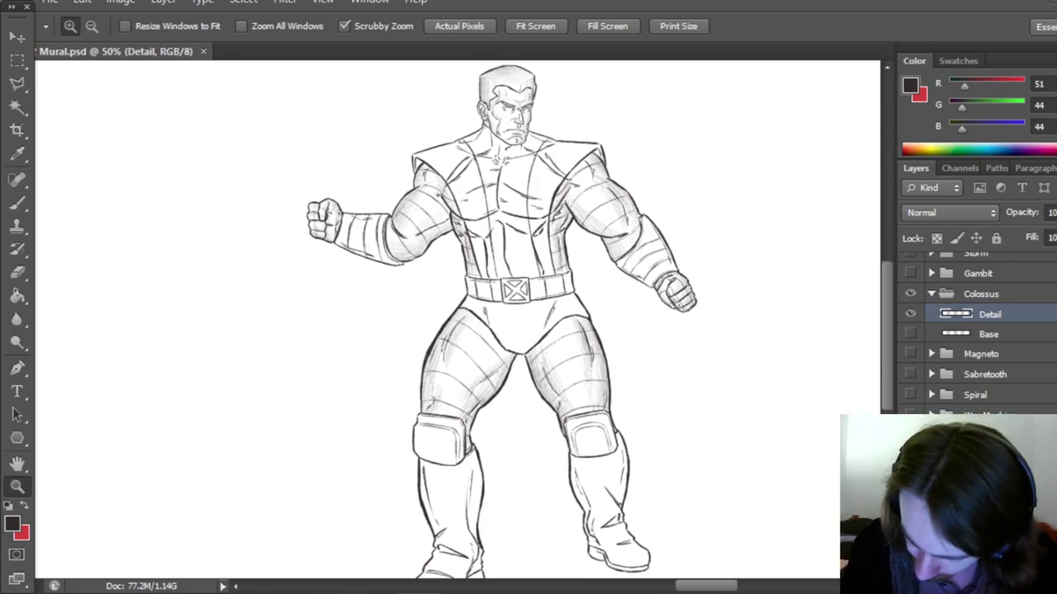
{"action": "key", "text": "ctrl+shift+alt+n"}
{"action": "left_click_drag", "start_coordinate": [995, 307], "coordinate": [993, 335]}
{"action": "double_click", "coordinate": [1003, 333]}
{"action": "type", "text": "D"}
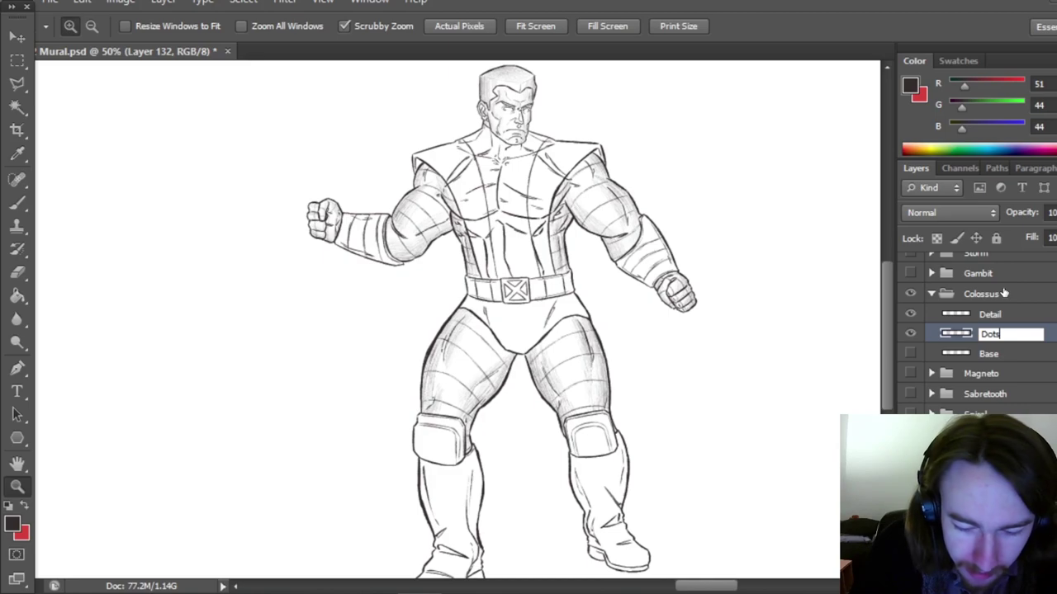
{"action": "type", "text": "ots"}
{"action": "key", "text": "Return"}
{"action": "left_click_drag", "start_coordinate": [1028, 215], "coordinate": [993, 225]}
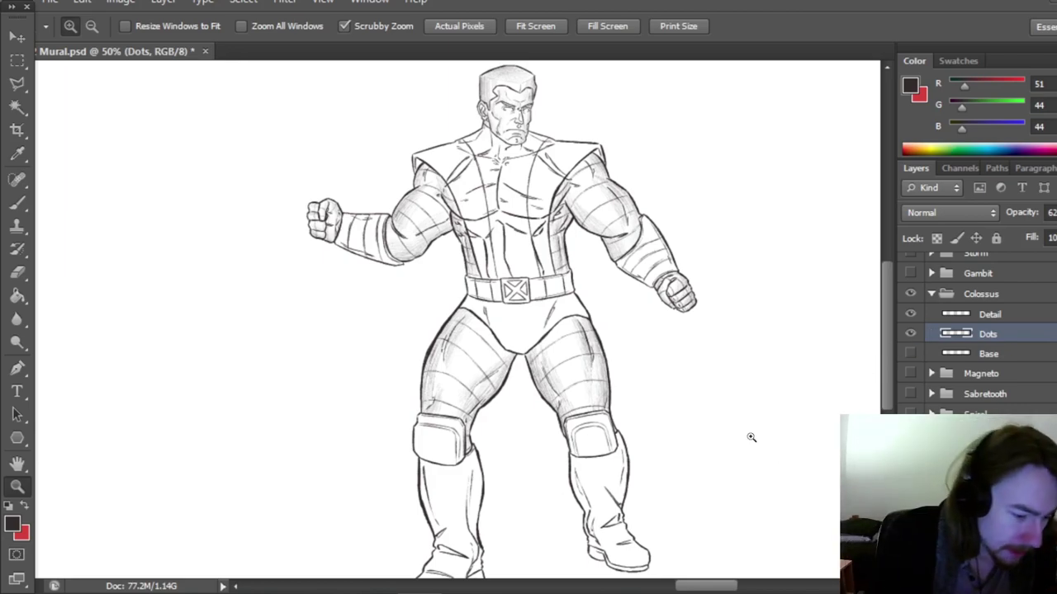
{"action": "key", "text": "ctrl+s"}
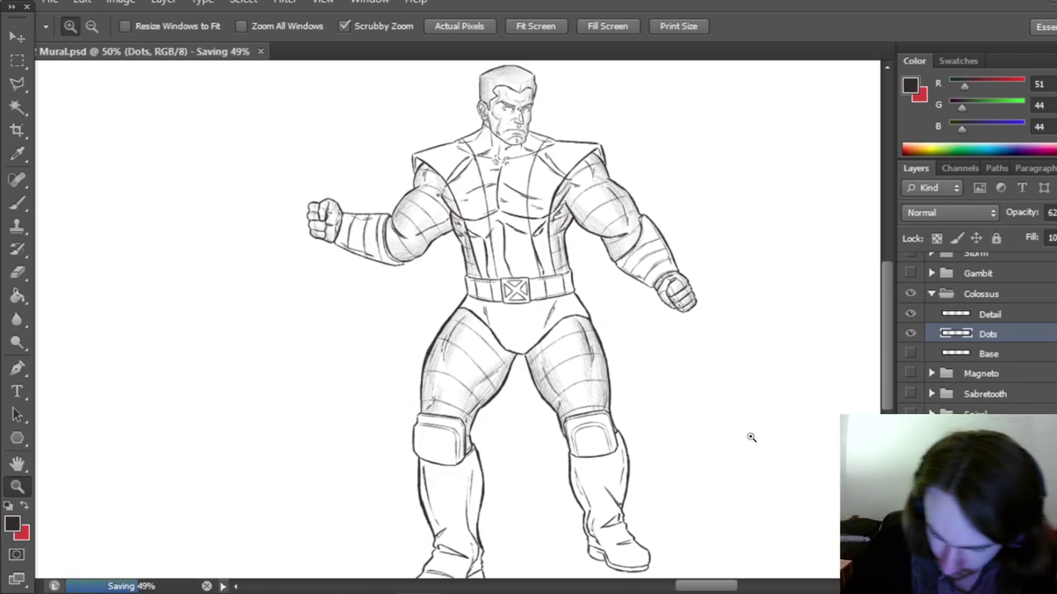
Choose the 70 px halftone dot brush preset and reduce its size to 20 px.
{"action": "scroll", "coordinate": [886, 336], "scroll_direction": "up", "scroll_amount": 1}
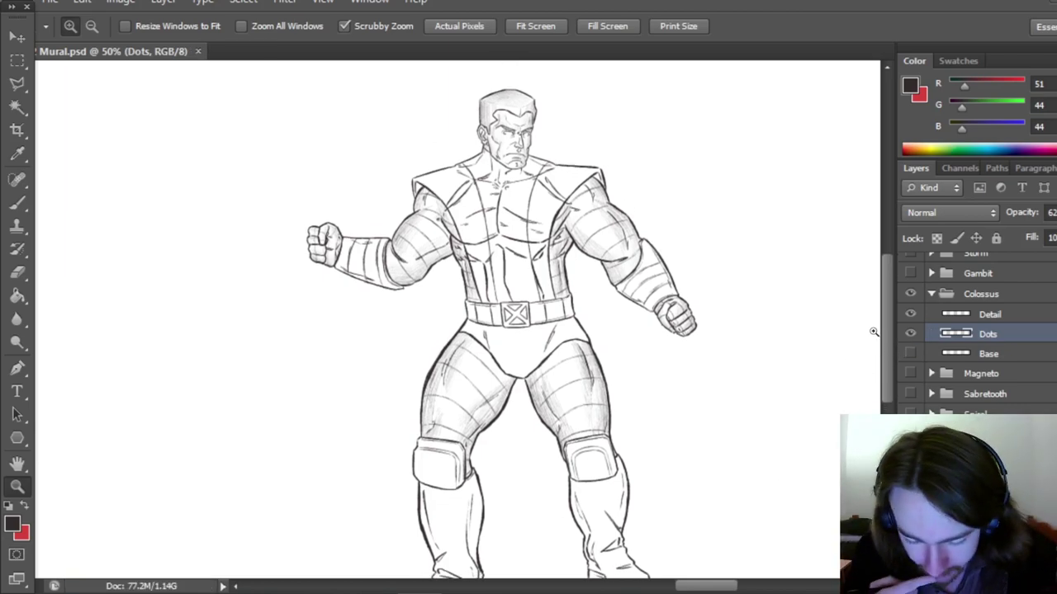
{"action": "left_click", "coordinate": [18, 202]}
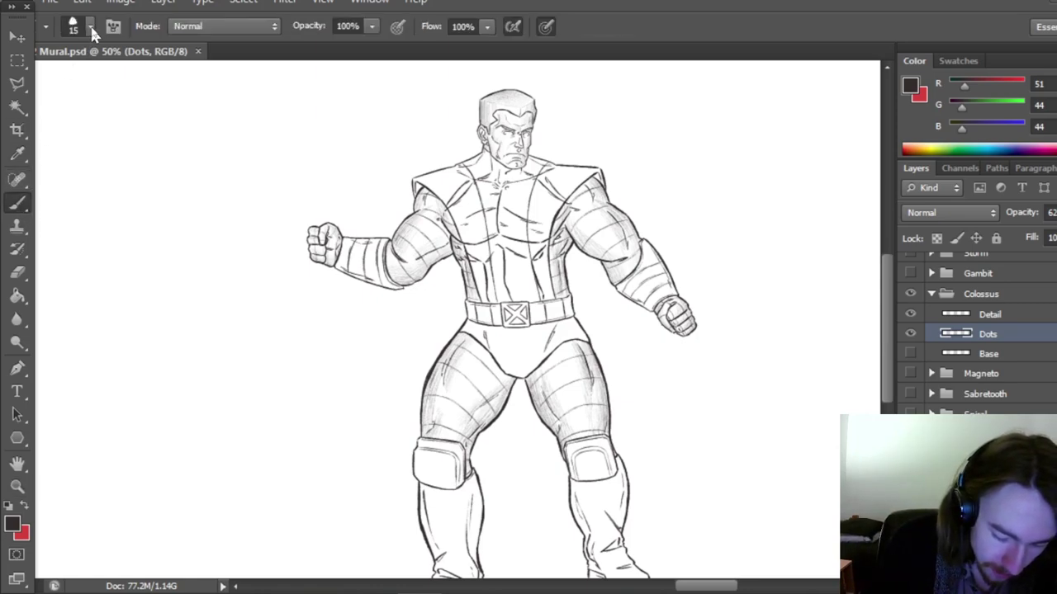
{"action": "left_click", "coordinate": [90, 26]}
{"action": "scroll", "coordinate": [202, 176], "scroll_direction": "down", "scroll_amount": 5}
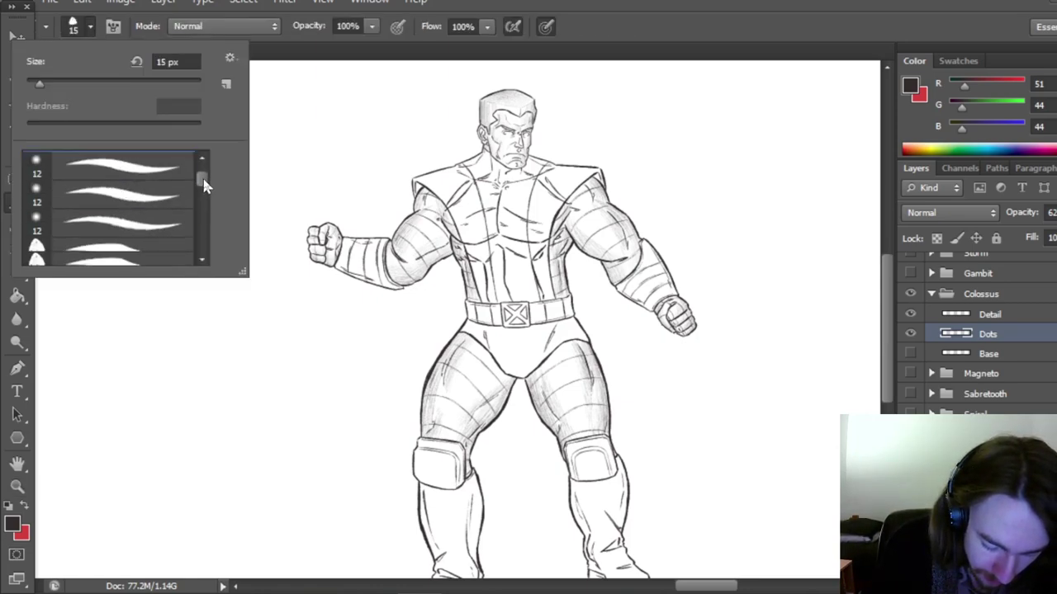
{"action": "left_click", "coordinate": [151, 189]}
{"action": "left_click", "coordinate": [78, 84]}
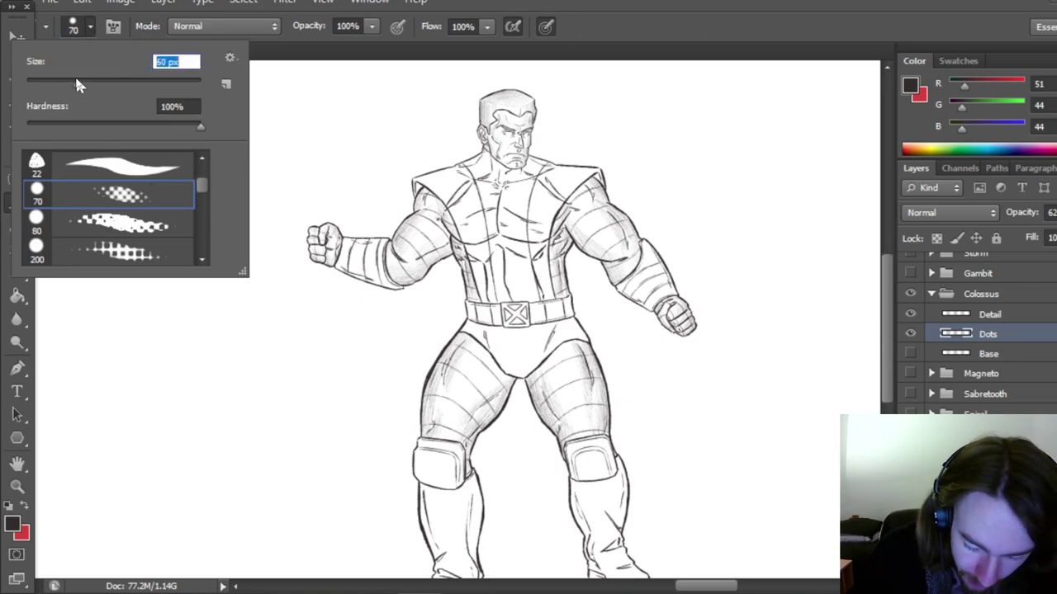
{"action": "left_click_drag", "start_coordinate": [60, 78], "coordinate": [45, 79]}
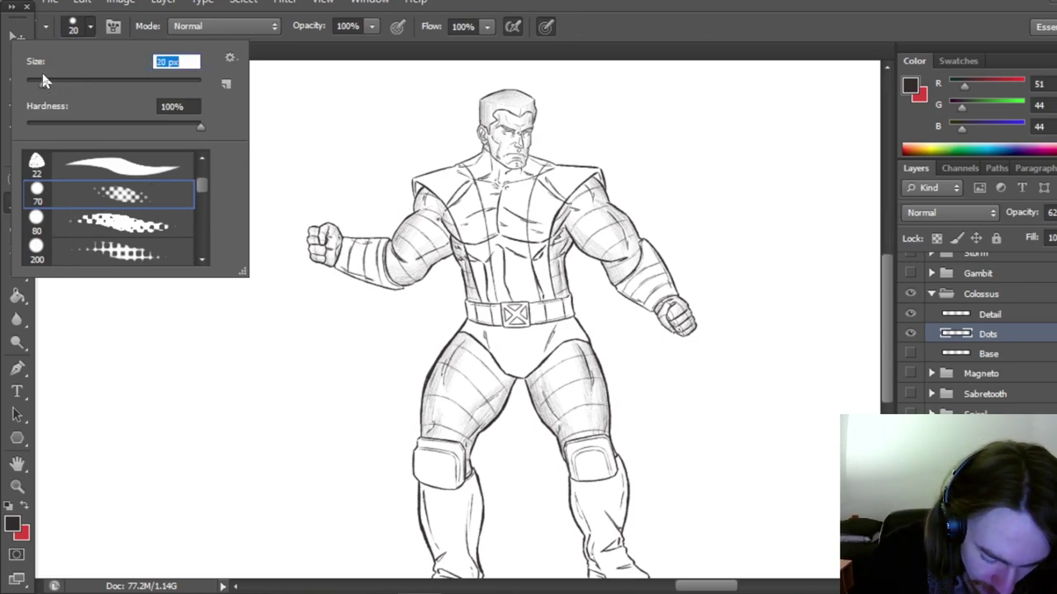
Save the document and paint halftone dot shading over the hair, forehead and side of the face.
{"action": "left_click", "coordinate": [21, 485]}
{"action": "left_click", "coordinate": [548, 371]}
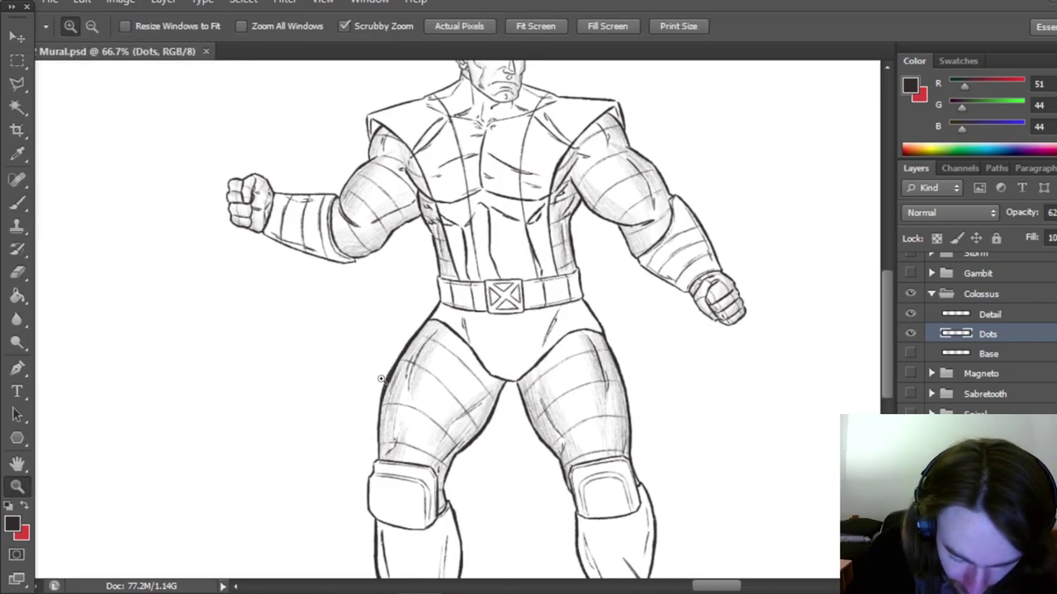
{"action": "left_click", "coordinate": [18, 202]}
{"action": "left_click", "coordinate": [16, 489]}
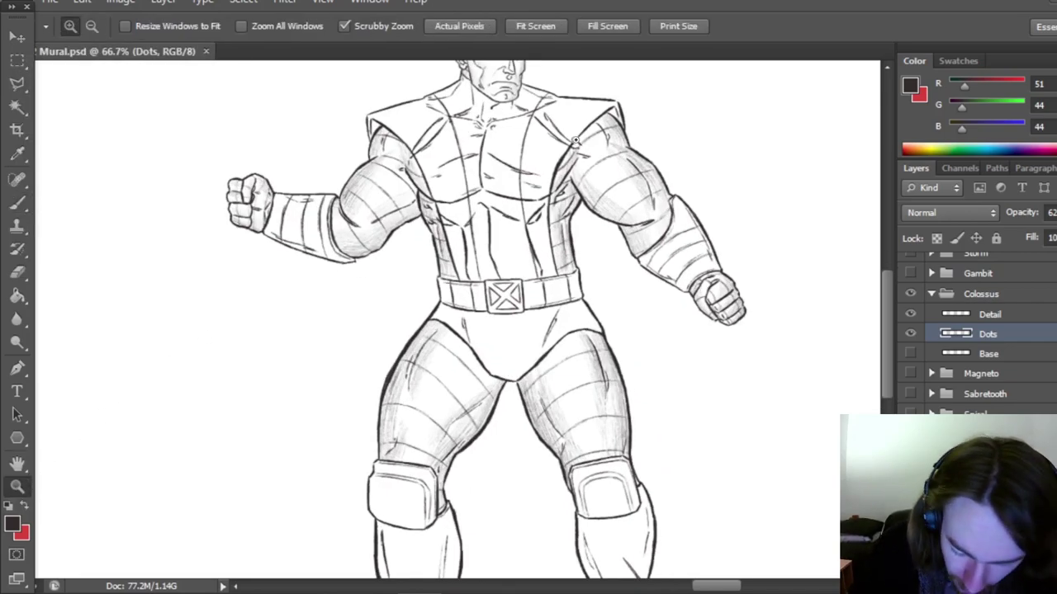
{"action": "left_click", "coordinate": [571, 140]}
{"action": "left_click_drag", "start_coordinate": [889, 304], "coordinate": [890, 270]}
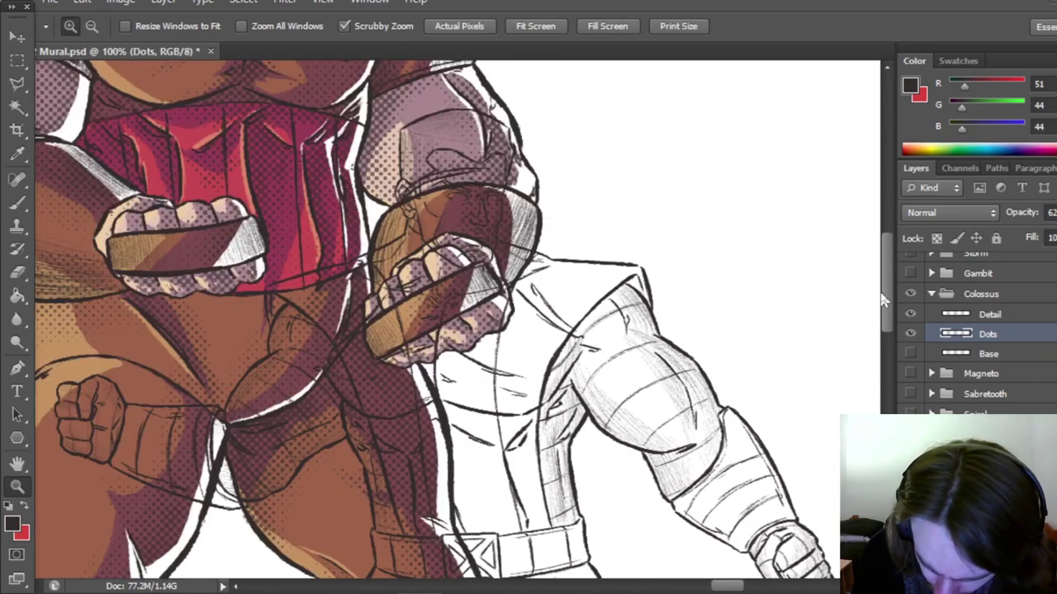
{"action": "mouse_move", "coordinate": [882, 299]}
{"action": "left_mouse_down"}
{"action": "mouse_move", "coordinate": [891, 212]}
{"action": "mouse_move", "coordinate": [889, 285]}
{"action": "left_mouse_up"}
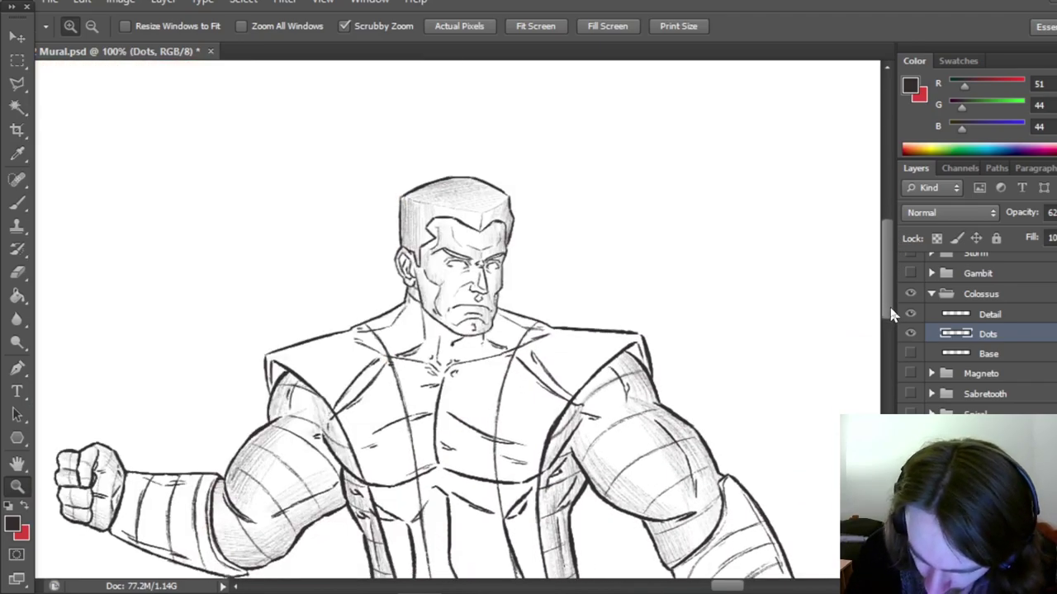
{"action": "left_click_drag", "start_coordinate": [888, 304], "coordinate": [892, 311]}
{"action": "left_click", "coordinate": [18, 202]}
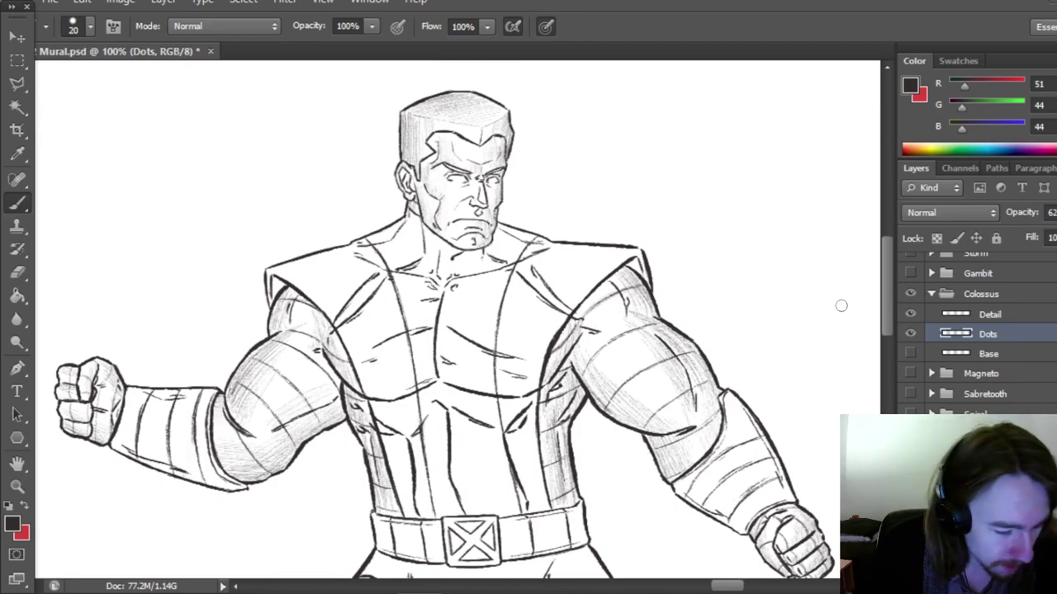
{"action": "key", "text": "ctrl+s"}
{"action": "left_click_drag", "start_coordinate": [885, 294], "coordinate": [885, 284]}
{"action": "left_click_drag", "start_coordinate": [467, 175], "coordinate": [499, 235]}
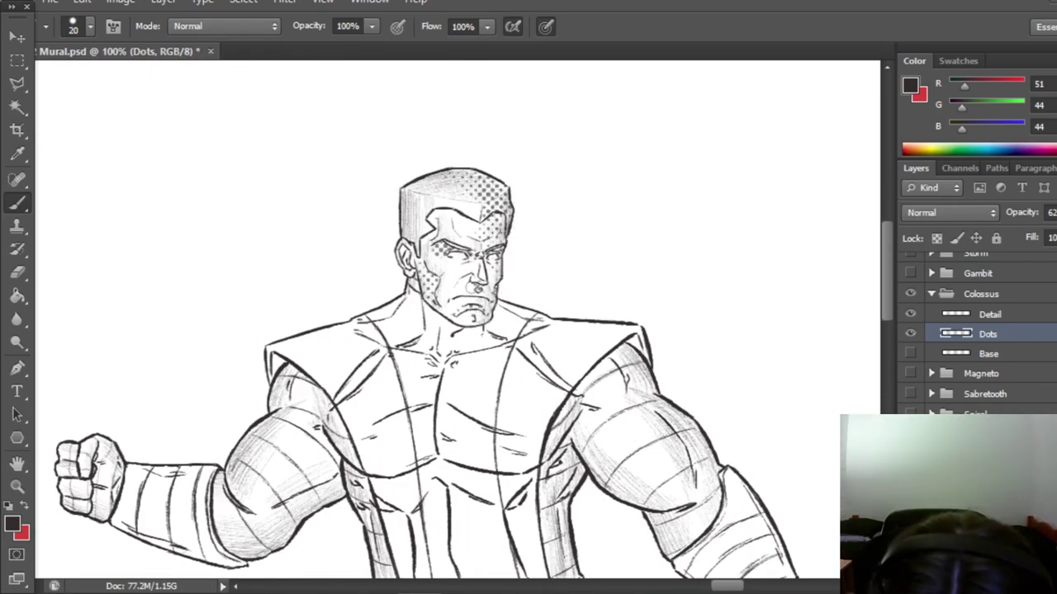
{"action": "left_click_drag", "start_coordinate": [404, 246], "coordinate": [405, 257]}
Paint halftone dots in the shadows of the neck and across the collar and shoulder piece.
{"action": "mouse_move", "coordinate": [441, 334]}
{"action": "left_mouse_down"}
{"action": "mouse_move", "coordinate": [450, 355]}
{"action": "mouse_move", "coordinate": [431, 313]}
{"action": "left_mouse_up"}
{"action": "left_click_drag", "start_coordinate": [431, 314], "coordinate": [407, 348]}
{"action": "mouse_move", "coordinate": [466, 333]}
{"action": "left_mouse_down"}
{"action": "mouse_move", "coordinate": [502, 340]}
{"action": "mouse_move", "coordinate": [543, 322]}
{"action": "left_mouse_up"}
{"action": "left_click_drag", "start_coordinate": [369, 330], "coordinate": [380, 340]}
Paint halftone dot shading over the chest, shoulder piece and abdomen.
{"action": "left_click_drag", "start_coordinate": [887, 273], "coordinate": [887, 296]}
{"action": "left_click_drag", "start_coordinate": [429, 295], "coordinate": [404, 347]}
{"action": "left_click_drag", "start_coordinate": [404, 346], "coordinate": [376, 355]}
{"action": "left_click_drag", "start_coordinate": [424, 285], "coordinate": [430, 245]}
{"action": "mouse_move", "coordinate": [334, 294]}
{"action": "left_mouse_down"}
{"action": "mouse_move", "coordinate": [343, 304]}
{"action": "mouse_move", "coordinate": [386, 245]}
{"action": "left_mouse_up"}
{"action": "left_click_drag", "start_coordinate": [457, 305], "coordinate": [529, 337]}
{"action": "mouse_move", "coordinate": [516, 241]}
{"action": "left_mouse_down"}
{"action": "mouse_move", "coordinate": [561, 286]}
{"action": "mouse_move", "coordinate": [576, 286]}
{"action": "left_mouse_up"}
Add halftone dot shading to both arms, forearms and fists.
{"action": "mouse_move", "coordinate": [631, 223]}
{"action": "left_mouse_down"}
{"action": "mouse_move", "coordinate": [644, 238]}
{"action": "mouse_move", "coordinate": [582, 322]}
{"action": "mouse_move", "coordinate": [562, 445]}
{"action": "mouse_move", "coordinate": [462, 356]}
{"action": "mouse_move", "coordinate": [429, 386]}
{"action": "mouse_move", "coordinate": [355, 363]}
{"action": "mouse_move", "coordinate": [668, 298]}
{"action": "mouse_move", "coordinate": [685, 355]}
{"action": "mouse_move", "coordinate": [652, 320]}
{"action": "left_mouse_up"}
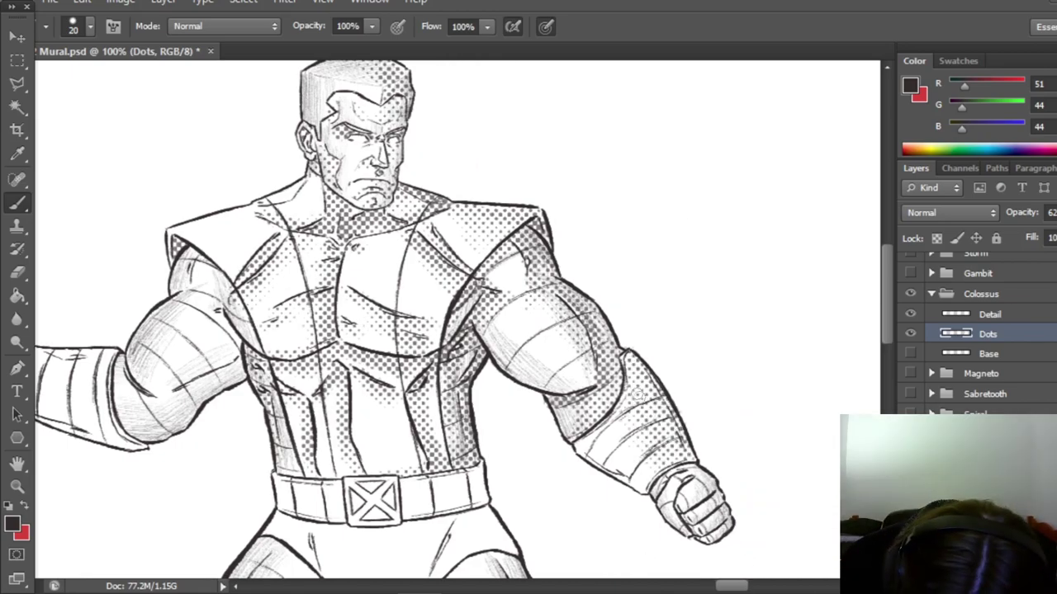
{"action": "mouse_move", "coordinate": [644, 371]}
{"action": "left_mouse_down"}
{"action": "mouse_move", "coordinate": [685, 495]}
{"action": "mouse_move", "coordinate": [738, 507]}
{"action": "left_mouse_up"}
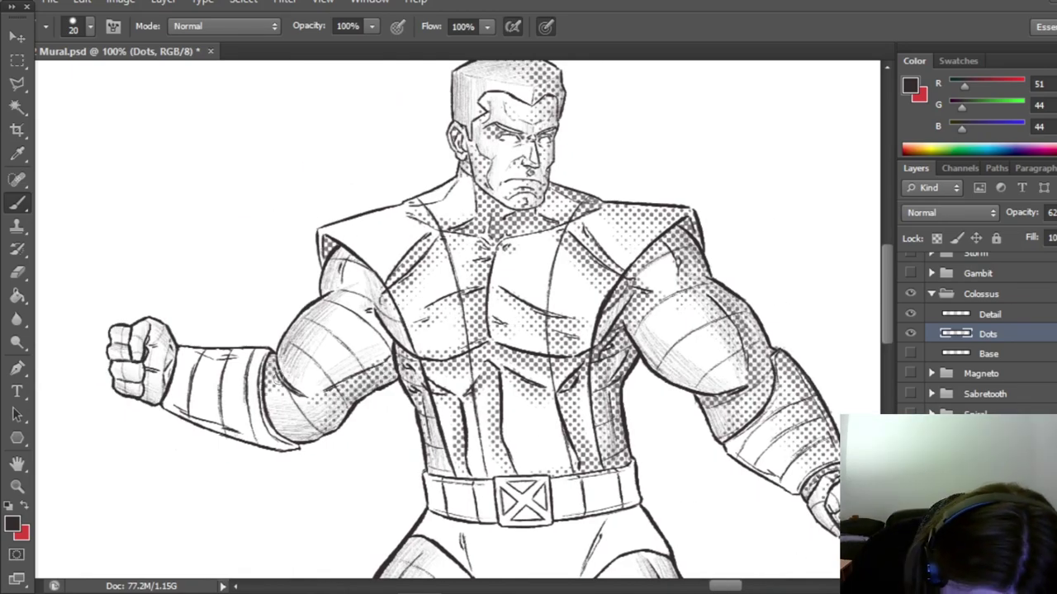
{"action": "mouse_move", "coordinate": [282, 386]}
{"action": "left_mouse_down"}
{"action": "mouse_move", "coordinate": [390, 379]}
{"action": "mouse_move", "coordinate": [334, 257]}
{"action": "left_mouse_up"}
{"action": "left_click_drag", "start_coordinate": [266, 363], "coordinate": [165, 376]}
{"action": "left_click_drag", "start_coordinate": [161, 330], "coordinate": [132, 384]}
Paint halftone dot shading on the belt and trunks.
{"action": "mouse_move", "coordinate": [886, 335]}
{"action": "left_mouse_down"}
{"action": "mouse_move", "coordinate": [886, 325]}
{"action": "mouse_move", "coordinate": [887, 376]}
{"action": "left_mouse_up"}
{"action": "mouse_move", "coordinate": [634, 258]}
{"action": "left_mouse_down"}
{"action": "mouse_move", "coordinate": [578, 304]}
{"action": "mouse_move", "coordinate": [537, 315]}
{"action": "left_mouse_up"}
{"action": "left_click_drag", "start_coordinate": [632, 306], "coordinate": [590, 359]}
{"action": "mouse_move", "coordinate": [582, 318]}
{"action": "left_mouse_down"}
{"action": "mouse_move", "coordinate": [475, 326]}
{"action": "mouse_move", "coordinate": [540, 409]}
{"action": "left_mouse_up"}
{"action": "left_click_drag", "start_coordinate": [586, 337], "coordinate": [561, 380]}
{"action": "left_click_drag", "start_coordinate": [634, 304], "coordinate": [666, 347]}
Paint halftone dot shading along the shadowed sides of both thighs.
{"action": "left_click_drag", "start_coordinate": [887, 358], "coordinate": [886, 376]}
{"action": "mouse_move", "coordinate": [510, 351]}
{"action": "left_mouse_down"}
{"action": "mouse_move", "coordinate": [429, 524]}
{"action": "mouse_move", "coordinate": [459, 425]}
{"action": "left_mouse_up"}
{"action": "left_click_drag", "start_coordinate": [446, 412], "coordinate": [393, 464]}
{"action": "left_click_drag", "start_coordinate": [717, 471], "coordinate": [698, 392]}
{"action": "left_click_drag", "start_coordinate": [656, 264], "coordinate": [693, 388]}
Add halftone dot shading to both knee pads.
{"action": "scroll", "coordinate": [652, 330], "scroll_direction": "down", "scroll_amount": 3}
{"action": "left_click_drag", "start_coordinate": [397, 347], "coordinate": [363, 404]}
{"action": "left_click_drag", "start_coordinate": [659, 343], "coordinate": [727, 363]}
Paint halftone dot shading down both boots, including the feet.
{"action": "scroll", "coordinate": [726, 347], "scroll_direction": "down", "scroll_amount": 3}
{"action": "mouse_move", "coordinate": [437, 264]}
{"action": "left_mouse_down"}
{"action": "mouse_move", "coordinate": [450, 412]}
{"action": "mouse_move", "coordinate": [442, 508]}
{"action": "mouse_move", "coordinate": [366, 494]}
{"action": "mouse_move", "coordinate": [413, 506]}
{"action": "left_mouse_up"}
{"action": "mouse_move", "coordinate": [351, 260]}
{"action": "left_mouse_down"}
{"action": "mouse_move", "coordinate": [429, 268]}
{"action": "mouse_move", "coordinate": [406, 395]}
{"action": "left_mouse_up"}
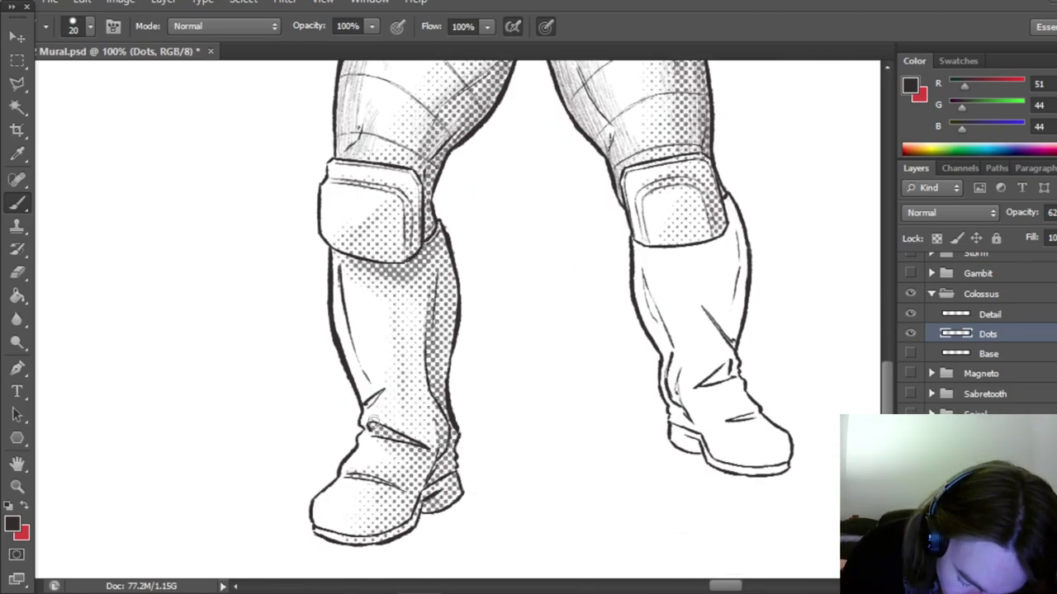
{"action": "left_click_drag", "start_coordinate": [725, 586], "coordinate": [739, 586]}
{"action": "left_click_drag", "start_coordinate": [386, 365], "coordinate": [364, 383]}
{"action": "mouse_move", "coordinate": [344, 283]}
{"action": "left_mouse_down"}
{"action": "mouse_move", "coordinate": [392, 334]}
{"action": "mouse_move", "coordinate": [322, 256]}
{"action": "mouse_move", "coordinate": [396, 405]}
{"action": "mouse_move", "coordinate": [351, 450]}
{"action": "mouse_move", "coordinate": [436, 462]}
{"action": "left_mouse_up"}
Save the mural document with the dot shading.
{"action": "left_click_drag", "start_coordinate": [740, 586], "coordinate": [733, 586]}
{"action": "key", "text": "z"}
{"action": "left_click", "coordinate": [530, 330], "text": "alt"}
{"action": "left_click", "coordinate": [530, 330], "text": "alt"}
{"action": "left_click_drag", "start_coordinate": [887, 404], "coordinate": [886, 335]}
{"action": "key", "text": "ctrl+s"}
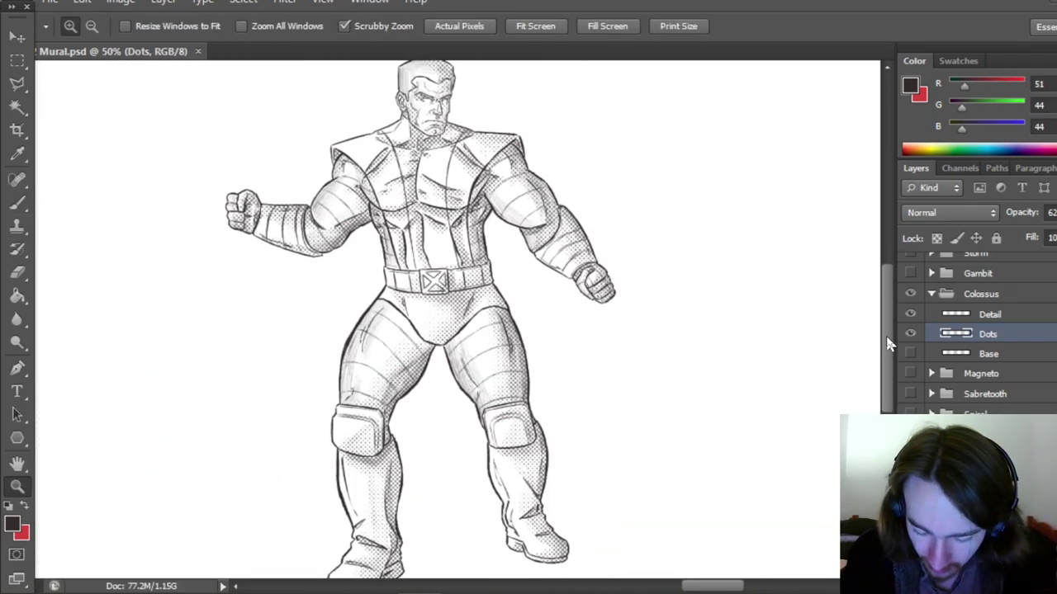
{"action": "left_click_drag", "start_coordinate": [888, 379], "coordinate": [889, 378]}
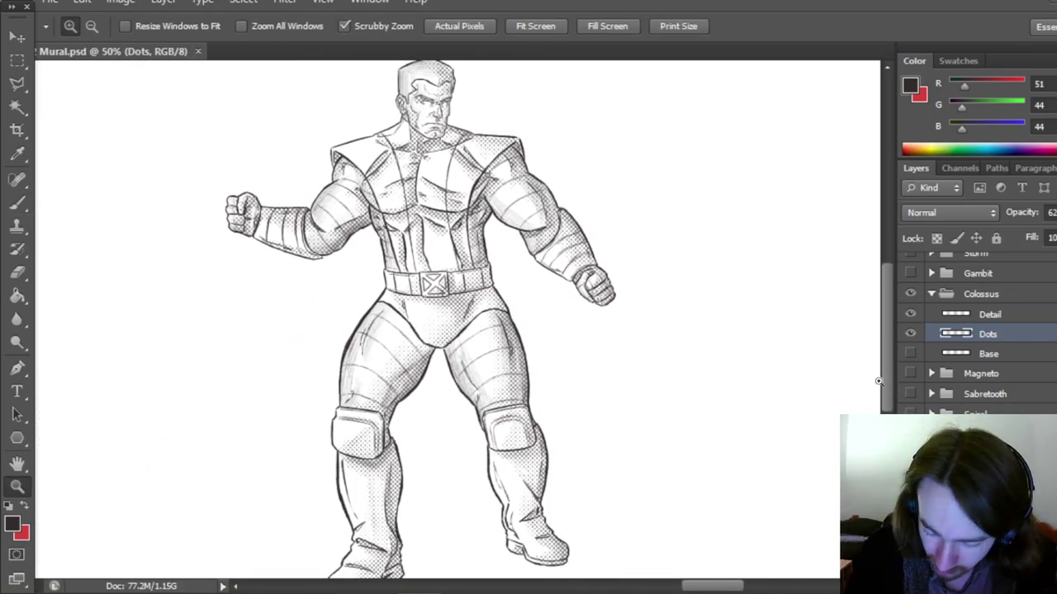
Create a layer group named colour between the Dots and Base layers.
{"action": "left_click", "coordinate": [1003, 585]}
{"action": "left_click_drag", "start_coordinate": [1000, 334], "coordinate": [994, 362]}
{"action": "double_click", "coordinate": [997, 354]}
{"action": "type", "text": "colour"}
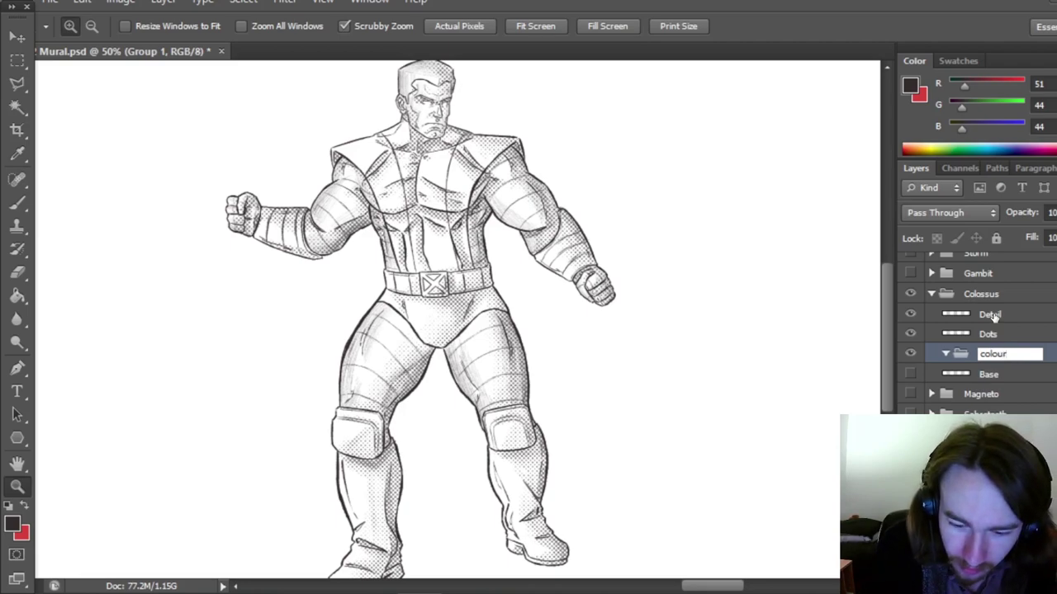
{"action": "key", "text": "Return"}
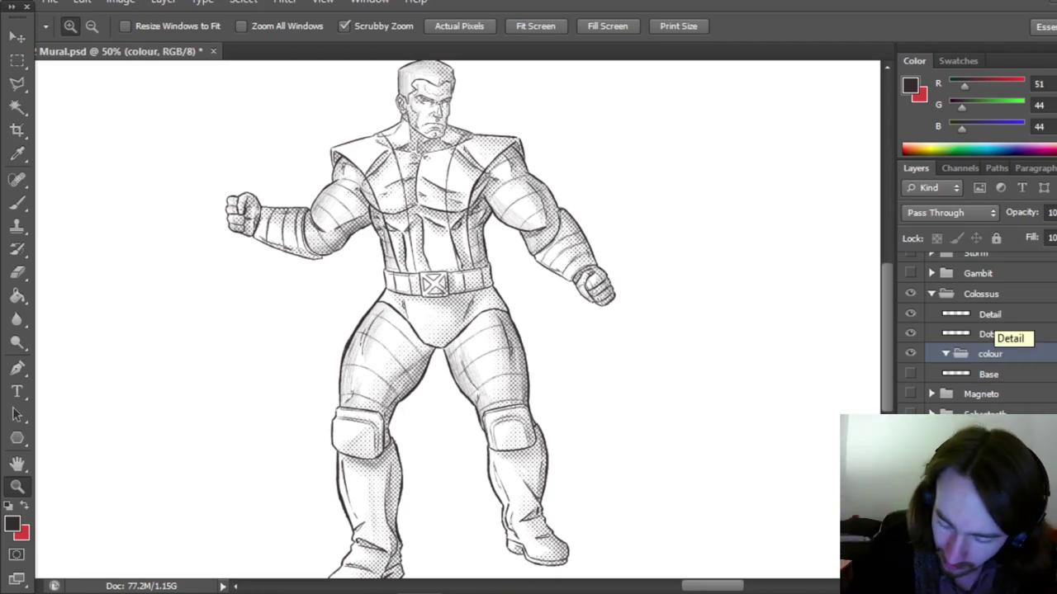
Add a layer named Skin inside the colour group and save the document.
{"action": "key", "text": "ctrl+alt+shift+n"}
{"action": "double_click", "coordinate": [1002, 375]}
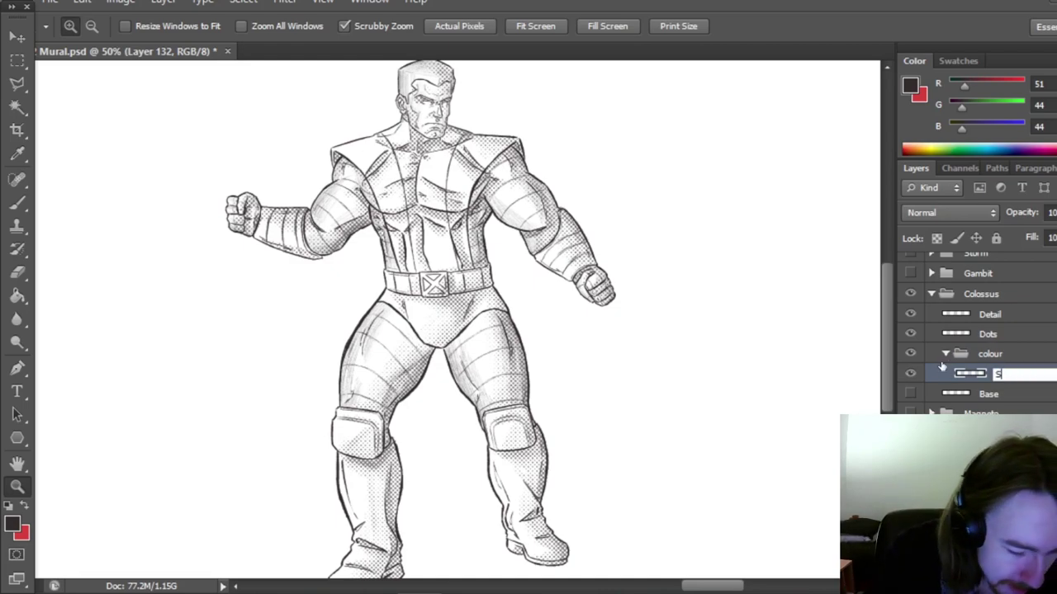
{"action": "type", "text": "Skin"}
{"action": "key", "text": "Return"}
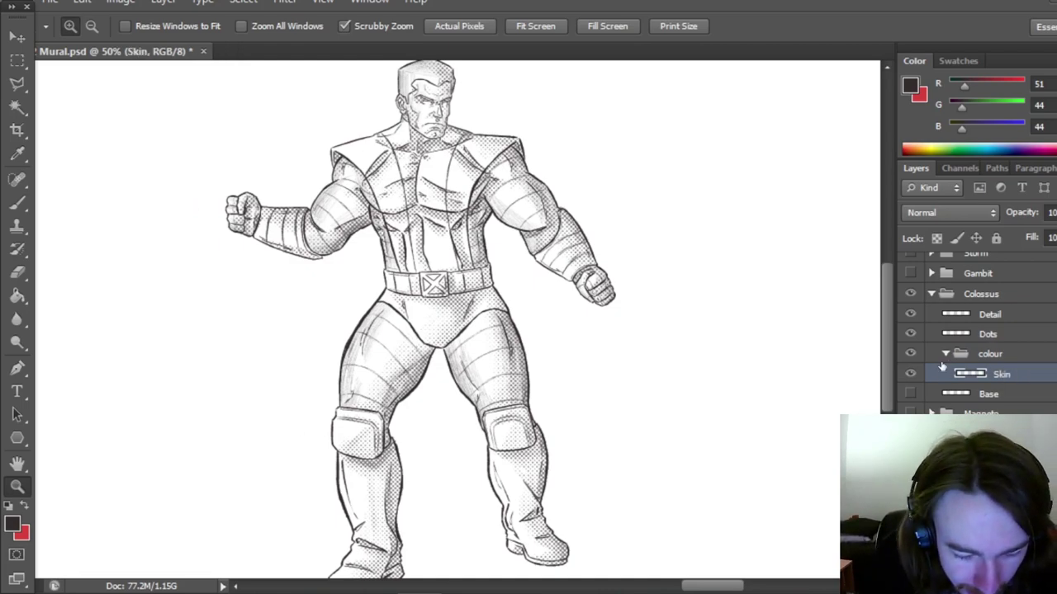
{"action": "key", "text": "ctrl+s"}
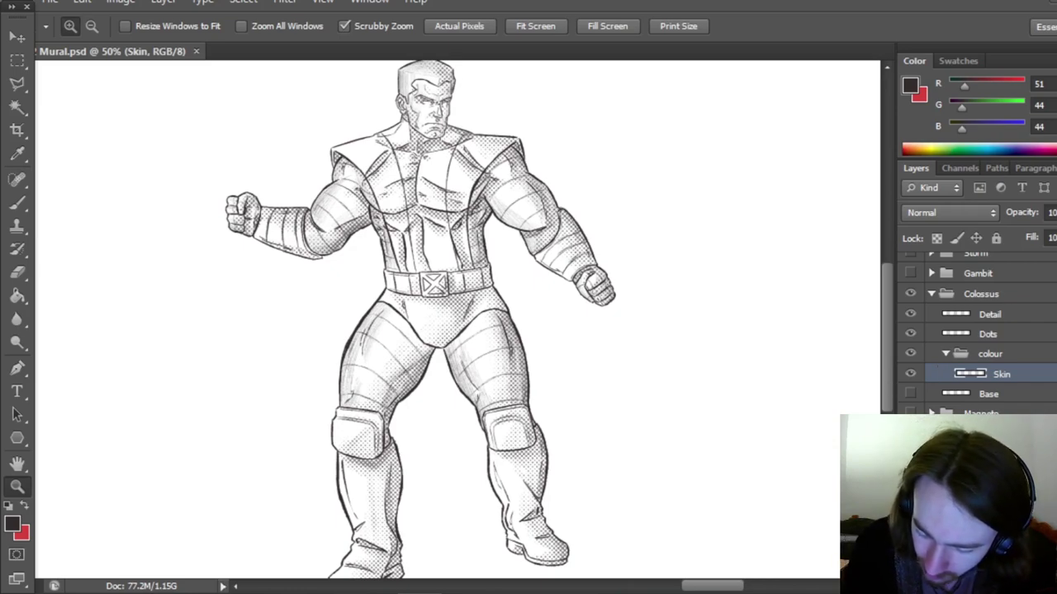
Make the mural's blue background visible behind the character.
{"action": "scroll", "coordinate": [974, 330], "scroll_direction": "down", "scroll_amount": 10}
{"action": "left_click", "coordinate": [909, 547]}
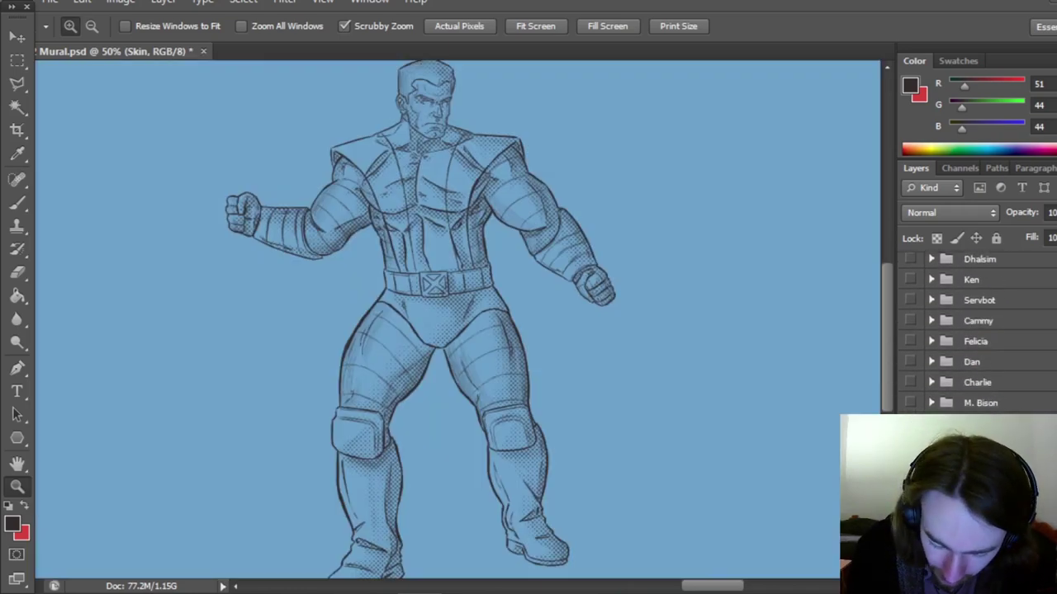
{"action": "scroll", "coordinate": [974, 330], "scroll_direction": "up", "scroll_amount": 10}
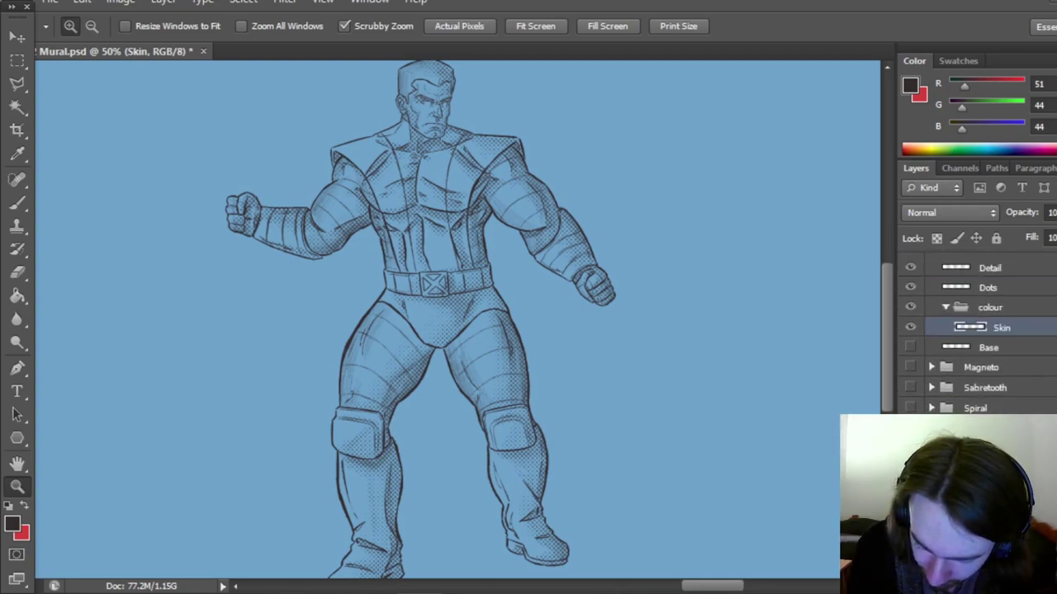
Set the foreground colour to a light metallic grey, RGB 209, 214, 215.
{"action": "left_click", "coordinate": [25, 507]}
{"action": "key", "text": "i"}
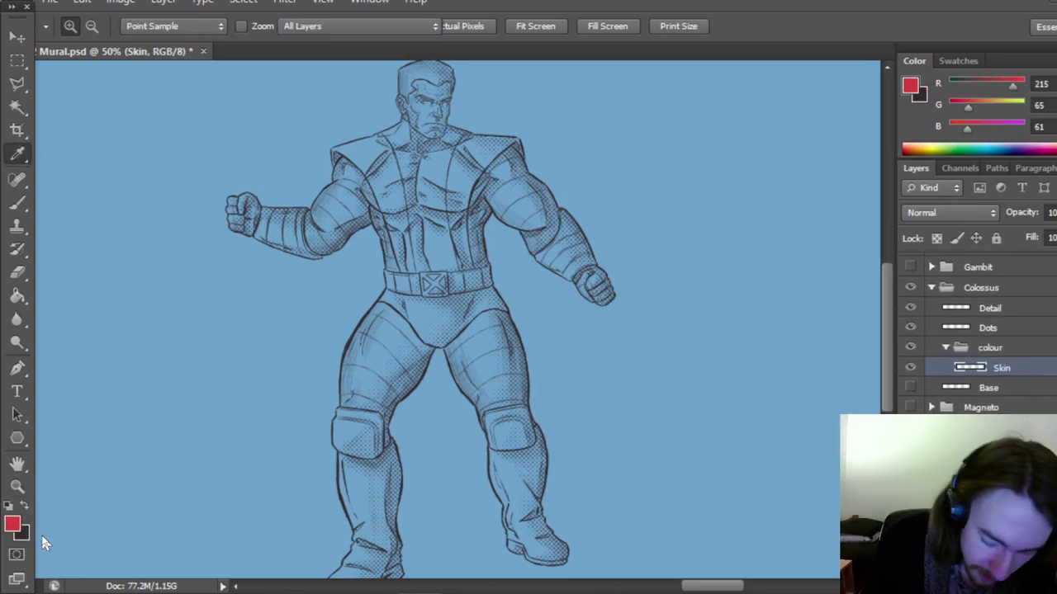
{"action": "left_click", "coordinate": [11, 524]}
{"action": "left_click", "coordinate": [260, 412]}
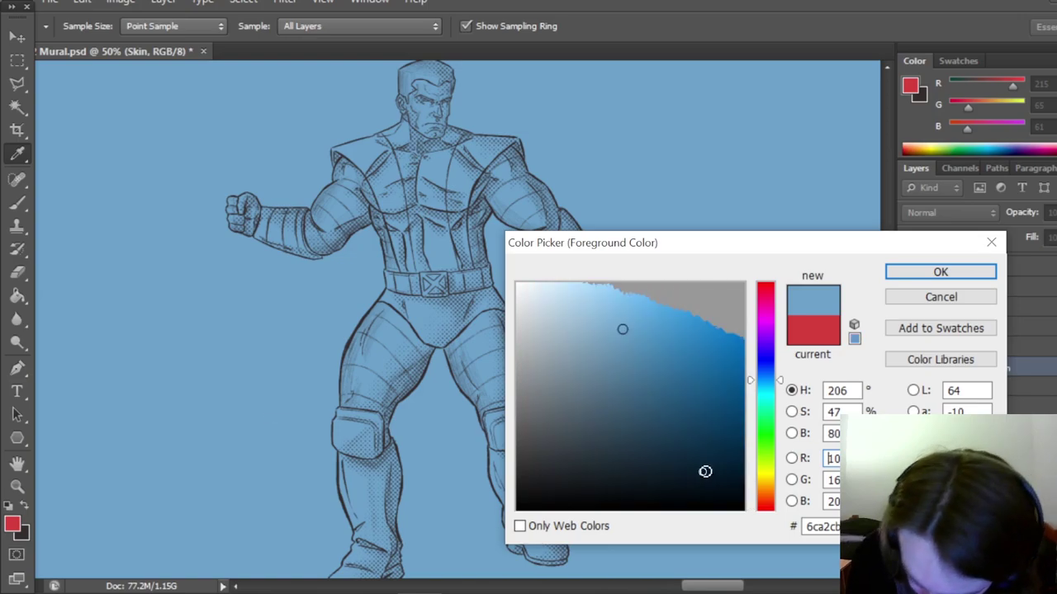
{"action": "mouse_move", "coordinate": [620, 331]}
{"action": "left_mouse_down"}
{"action": "mouse_move", "coordinate": [550, 337]}
{"action": "mouse_move", "coordinate": [520, 325]}
{"action": "left_mouse_up"}
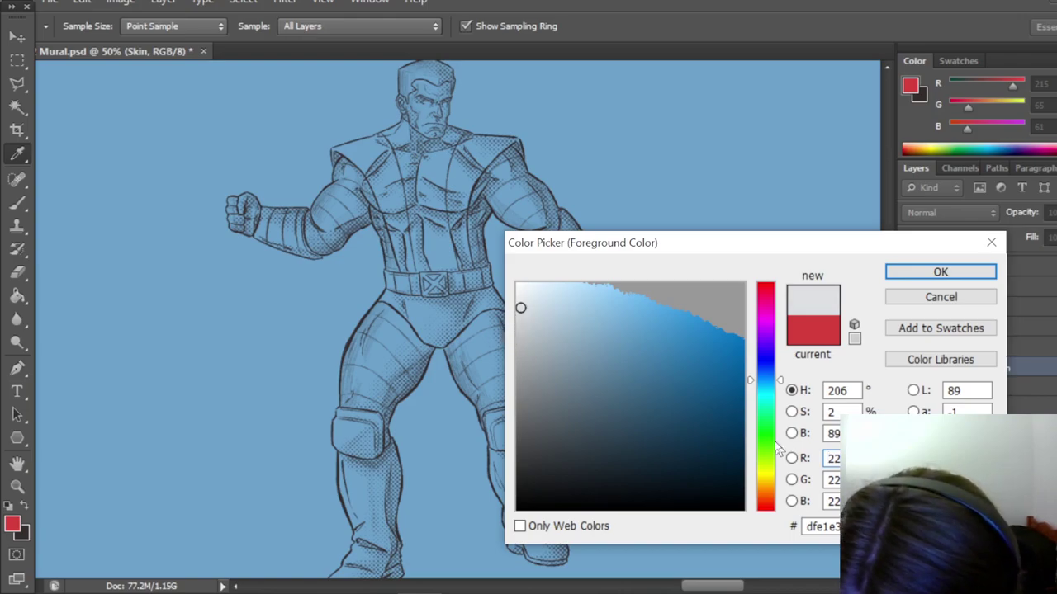
{"action": "left_click_drag", "start_coordinate": [779, 380], "coordinate": [779, 388]}
{"action": "left_click_drag", "start_coordinate": [519, 306], "coordinate": [519, 308]}
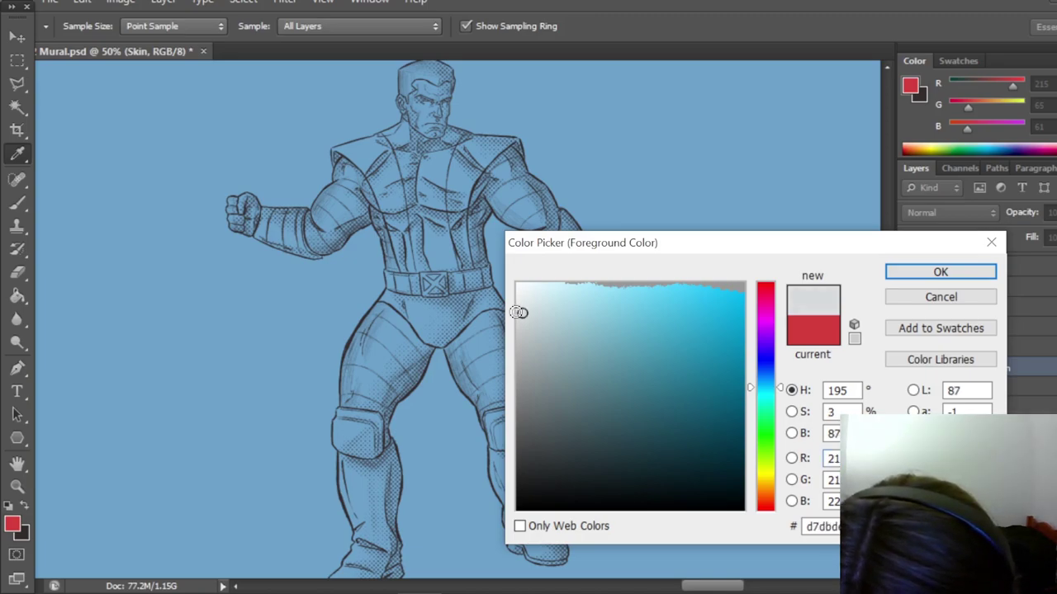
{"action": "left_click_drag", "start_coordinate": [521, 315], "coordinate": [522, 317]}
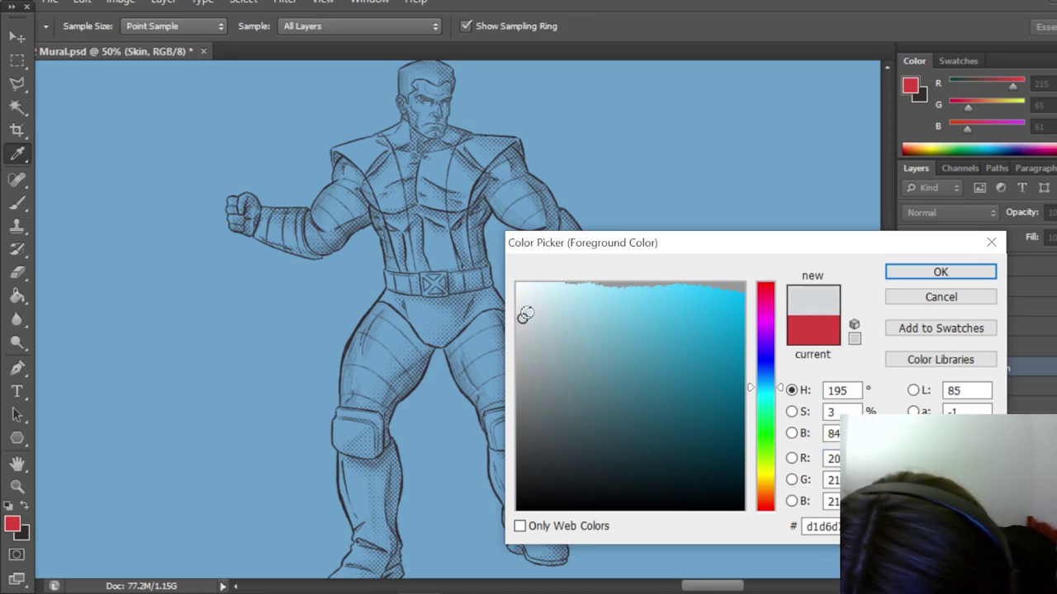
{"action": "left_click", "coordinate": [941, 273]}
Choose the textured 15 px brush preset for the Skin layer and set its size to 25 px.
{"action": "key", "text": "z"}
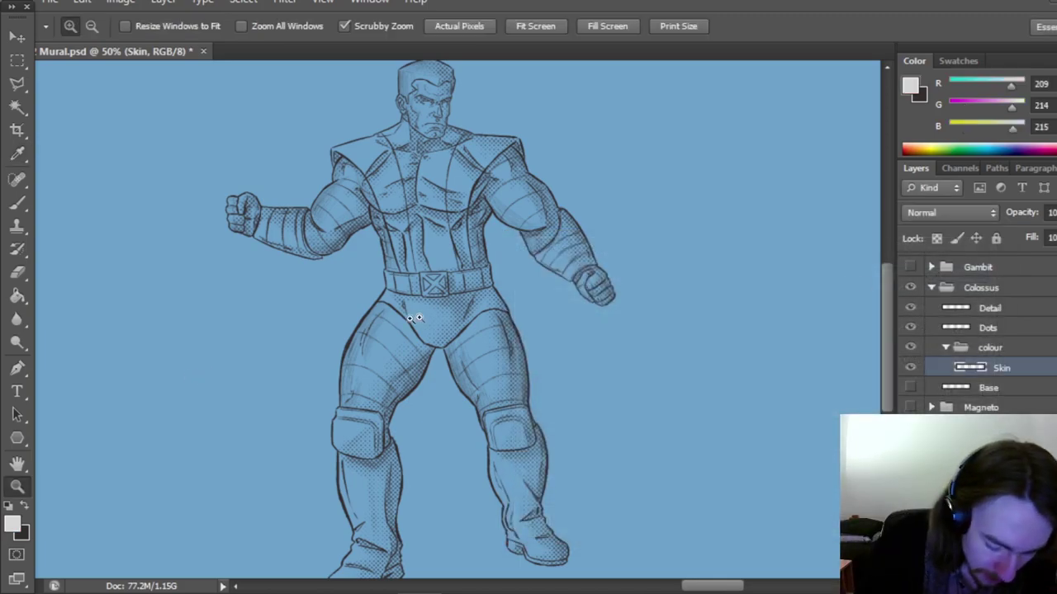
{"action": "left_click", "coordinate": [535, 286]}
{"action": "left_click_drag", "start_coordinate": [883, 343], "coordinate": [890, 317]}
{"action": "left_click", "coordinate": [370, 251]}
{"action": "left_click", "coordinate": [19, 205]}
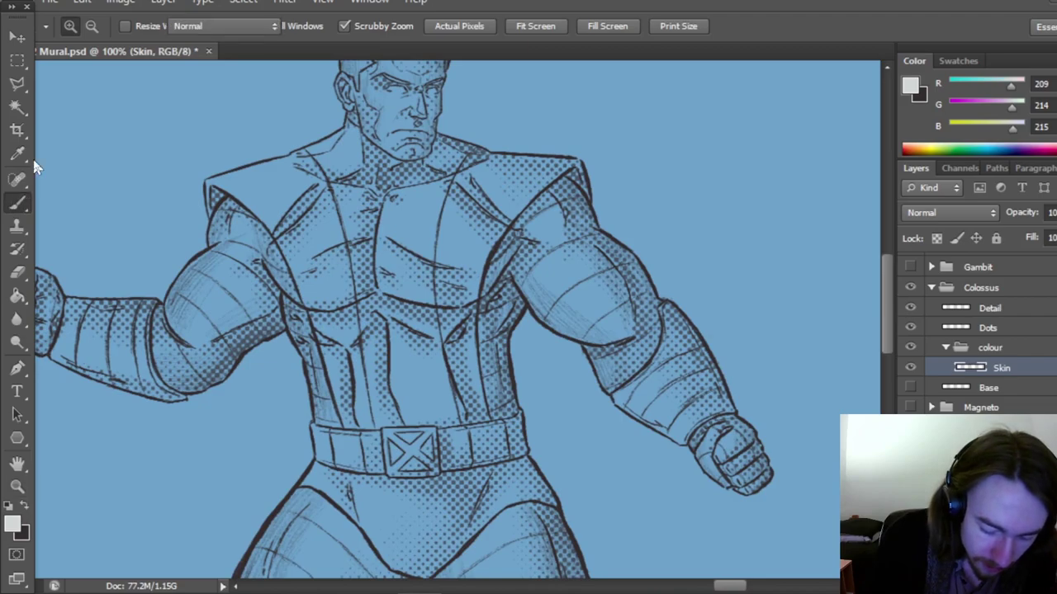
{"action": "left_click", "coordinate": [87, 26]}
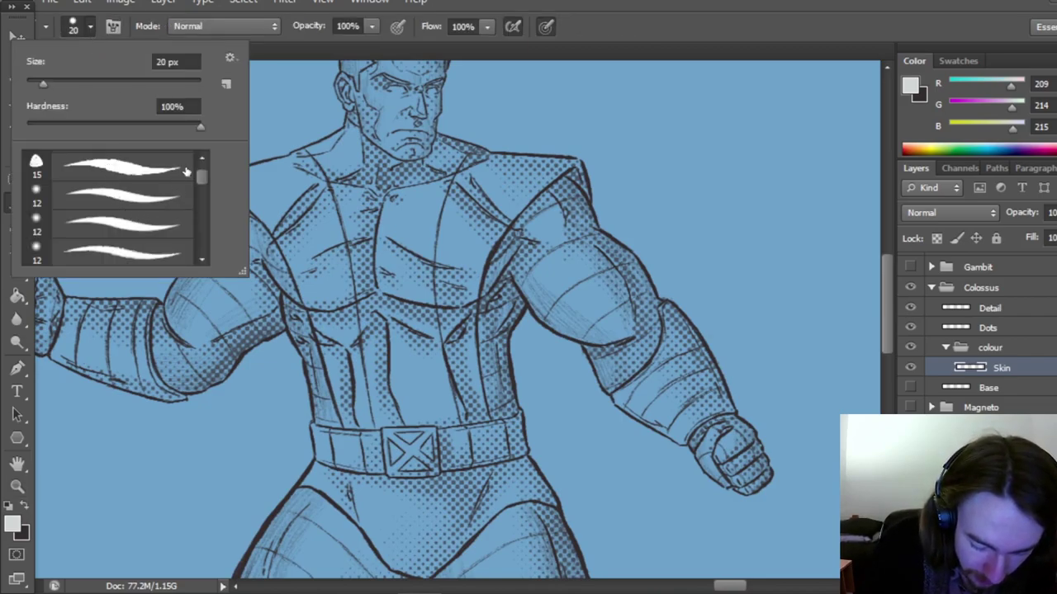
{"action": "scroll", "coordinate": [202, 175], "scroll_direction": "up", "scroll_amount": 1}
{"action": "left_click", "coordinate": [153, 219]}
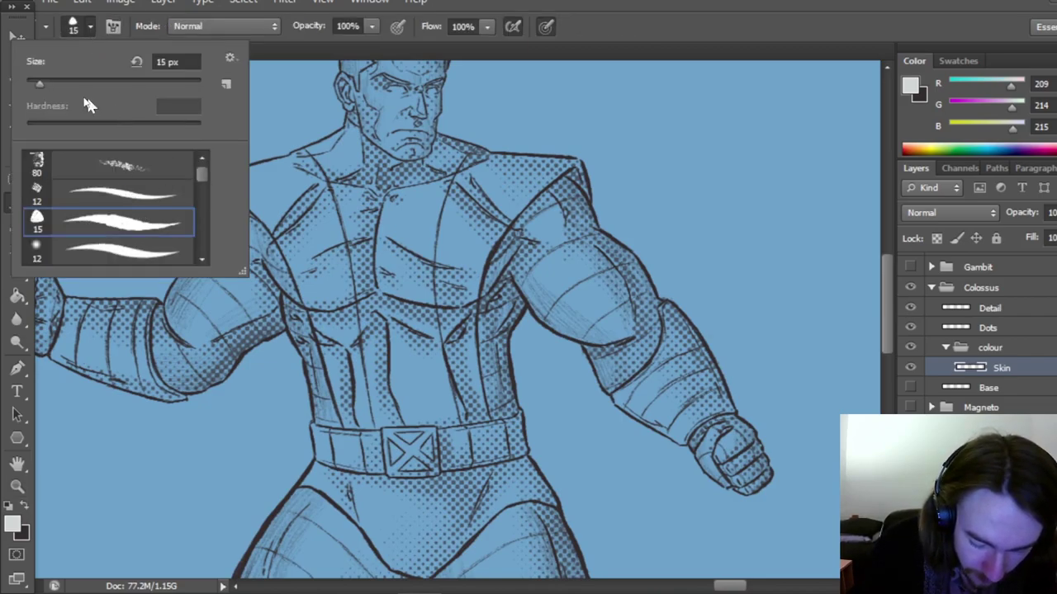
{"action": "left_click", "coordinate": [41, 81]}
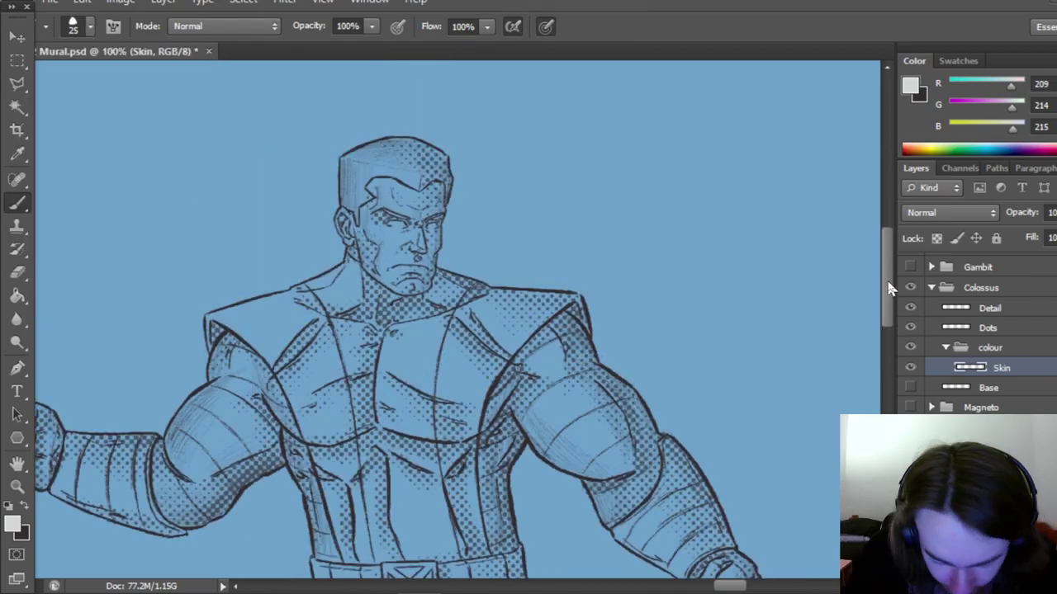
Paint the face, ear, upper arms, fists and side torso panels light grey on the Skin layer.
{"action": "mouse_move", "coordinate": [363, 207]}
{"action": "left_mouse_down"}
{"action": "mouse_move", "coordinate": [408, 287]}
{"action": "mouse_move", "coordinate": [439, 251]}
{"action": "left_mouse_up"}
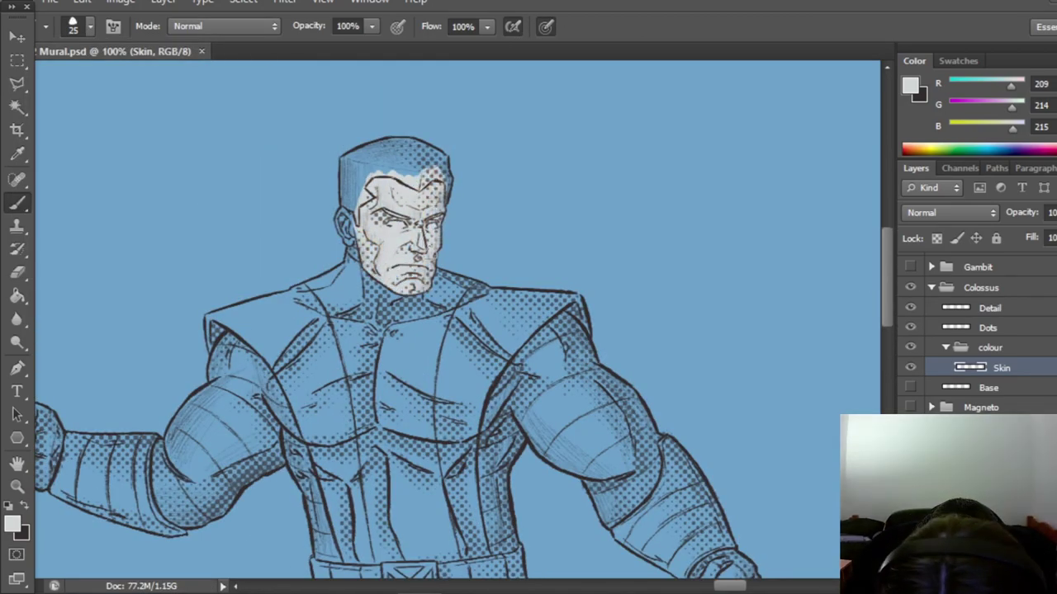
{"action": "left_click_drag", "start_coordinate": [345, 211], "coordinate": [352, 252]}
{"action": "scroll", "coordinate": [457, 318], "scroll_direction": "left", "scroll_amount": 5}
{"action": "mouse_move", "coordinate": [388, 462]}
{"action": "left_mouse_down"}
{"action": "mouse_move", "coordinate": [430, 346]}
{"action": "mouse_move", "coordinate": [361, 460]}
{"action": "mouse_move", "coordinate": [474, 456]}
{"action": "left_mouse_up"}
{"action": "mouse_move", "coordinate": [250, 431]}
{"action": "left_mouse_down"}
{"action": "mouse_move", "coordinate": [215, 438]}
{"action": "mouse_move", "coordinate": [208, 464]}
{"action": "mouse_move", "coordinate": [201, 454]}
{"action": "left_mouse_up"}
{"action": "scroll", "coordinate": [462, 429], "scroll_direction": "down", "scroll_amount": 1}
{"action": "mouse_move", "coordinate": [519, 488]}
{"action": "left_mouse_down"}
{"action": "mouse_move", "coordinate": [503, 456]}
{"action": "mouse_move", "coordinate": [531, 523]}
{"action": "left_mouse_up"}
{"action": "scroll", "coordinate": [632, 506], "scroll_direction": "right", "scroll_amount": 3}
{"action": "mouse_move", "coordinate": [609, 323]}
{"action": "left_mouse_down"}
{"action": "mouse_move", "coordinate": [556, 502]}
{"action": "mouse_move", "coordinate": [583, 512]}
{"action": "mouse_move", "coordinate": [705, 447]}
{"action": "mouse_move", "coordinate": [611, 317]}
{"action": "left_mouse_up"}
{"action": "mouse_move", "coordinate": [611, 317]}
{"action": "left_mouse_down"}
{"action": "mouse_move", "coordinate": [644, 291]}
{"action": "mouse_move", "coordinate": [659, 324]}
{"action": "left_mouse_up"}
{"action": "left_click_drag", "start_coordinate": [714, 459], "coordinate": [682, 486]}
{"action": "scroll", "coordinate": [710, 462], "scroll_direction": "down", "scroll_amount": 3}
{"action": "mouse_move", "coordinate": [808, 497]}
{"action": "left_mouse_down"}
{"action": "mouse_move", "coordinate": [781, 450]}
{"action": "mouse_move", "coordinate": [813, 505]}
{"action": "left_mouse_up"}
Paint both thighs light grey from the trunks down to the knee pads.
{"action": "left_click_drag", "start_coordinate": [889, 341], "coordinate": [889, 409]}
{"action": "mouse_move", "coordinate": [370, 175]}
{"action": "left_mouse_down"}
{"action": "mouse_move", "coordinate": [363, 248]}
{"action": "mouse_move", "coordinate": [381, 376]}
{"action": "mouse_move", "coordinate": [437, 239]}
{"action": "mouse_move", "coordinate": [397, 402]}
{"action": "left_mouse_up"}
{"action": "mouse_move", "coordinate": [520, 347]}
{"action": "left_mouse_down"}
{"action": "mouse_move", "coordinate": [573, 229]}
{"action": "mouse_move", "coordinate": [661, 290]}
{"action": "left_mouse_up"}
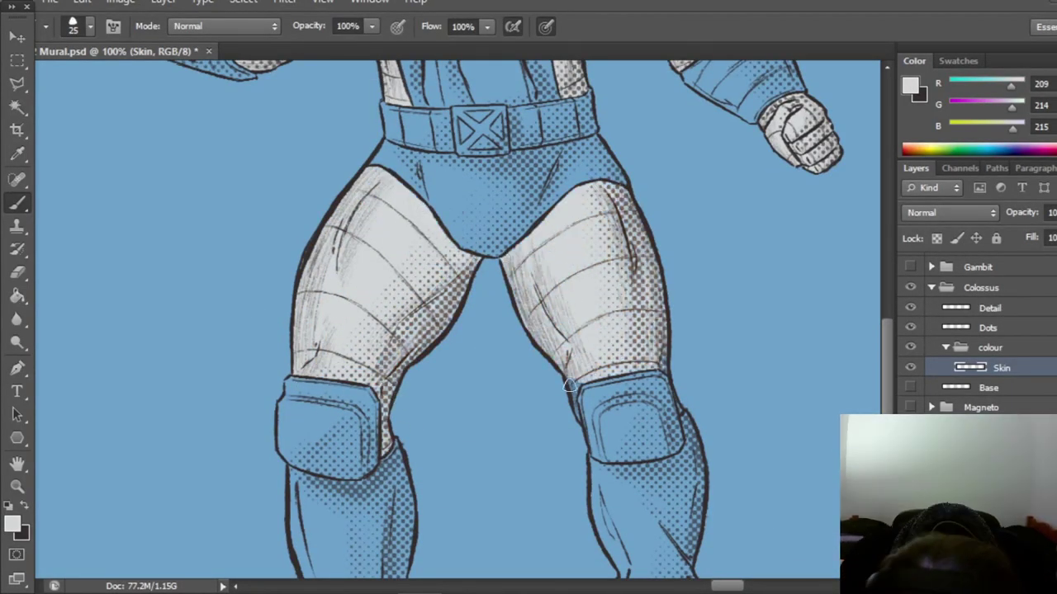
Add a layer named Hair above Skin and paint the character's hair dark grey.
{"action": "left_click_drag", "start_coordinate": [887, 363], "coordinate": [887, 274]}
{"action": "key", "text": "ctrl+shift+n"}
{"action": "type", "text": "Hair"}
{"action": "left_click", "coordinate": [13, 525]}
{"action": "left_click", "coordinate": [939, 272]}
{"action": "mouse_move", "coordinate": [417, 157]}
{"action": "left_mouse_down"}
{"action": "mouse_move", "coordinate": [468, 141]}
{"action": "mouse_move", "coordinate": [426, 211]}
{"action": "mouse_move", "coordinate": [513, 175]}
{"action": "left_mouse_up"}
Add a layer named Black below Skin and paint the belt buckle's frame and X in dark grey, RGB 72, 69, 69.
{"action": "left_click_drag", "start_coordinate": [887, 278], "coordinate": [887, 301]}
{"action": "double_click", "coordinate": [1003, 407]}
{"action": "type", "text": "Black"}
{"action": "left_click", "coordinate": [12, 524]}
{"action": "left_click", "coordinate": [525, 442]}
{"action": "left_click", "coordinate": [938, 272]}
{"action": "mouse_move", "coordinate": [455, 447]}
{"action": "left_mouse_down"}
{"action": "mouse_move", "coordinate": [497, 447]}
{"action": "mouse_move", "coordinate": [505, 487]}
{"action": "mouse_move", "coordinate": [503, 451]}
{"action": "left_mouse_up"}
Add a layer named Yellow below Black and paint the collar, central chest panel and belt yellow, RGB 250, 196, 79.
{"action": "double_click", "coordinate": [1004, 427]}
{"action": "type", "text": "Yellow"}
{"action": "scroll", "coordinate": [983, 330], "scroll_direction": "up", "scroll_amount": 5}
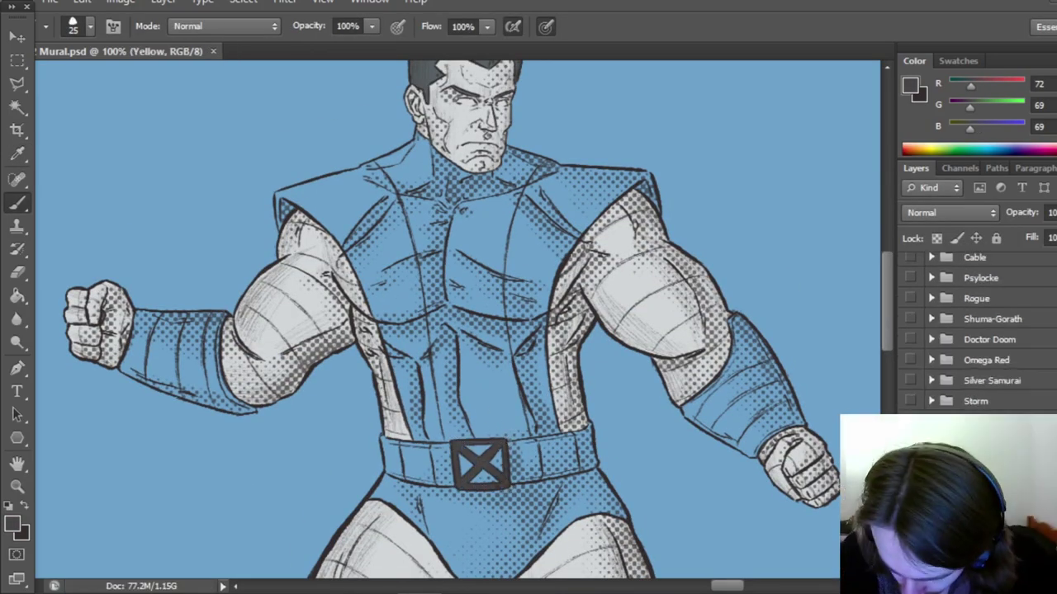
{"action": "left_click", "coordinate": [12, 524]}
{"action": "left_click", "coordinate": [437, 106]}
{"action": "left_click", "coordinate": [939, 272]}
{"action": "mouse_move", "coordinate": [363, 166]}
{"action": "left_mouse_down"}
{"action": "mouse_move", "coordinate": [377, 277]}
{"action": "mouse_move", "coordinate": [454, 429]}
{"action": "mouse_move", "coordinate": [330, 165]}
{"action": "mouse_move", "coordinate": [281, 165]}
{"action": "mouse_move", "coordinate": [431, 229]}
{"action": "left_mouse_up"}
{"action": "mouse_move", "coordinate": [445, 446]}
{"action": "left_mouse_down"}
{"action": "mouse_move", "coordinate": [499, 462]}
{"action": "mouse_move", "coordinate": [508, 446]}
{"action": "left_mouse_up"}
{"action": "left_click_drag", "start_coordinate": [363, 467], "coordinate": [294, 442]}
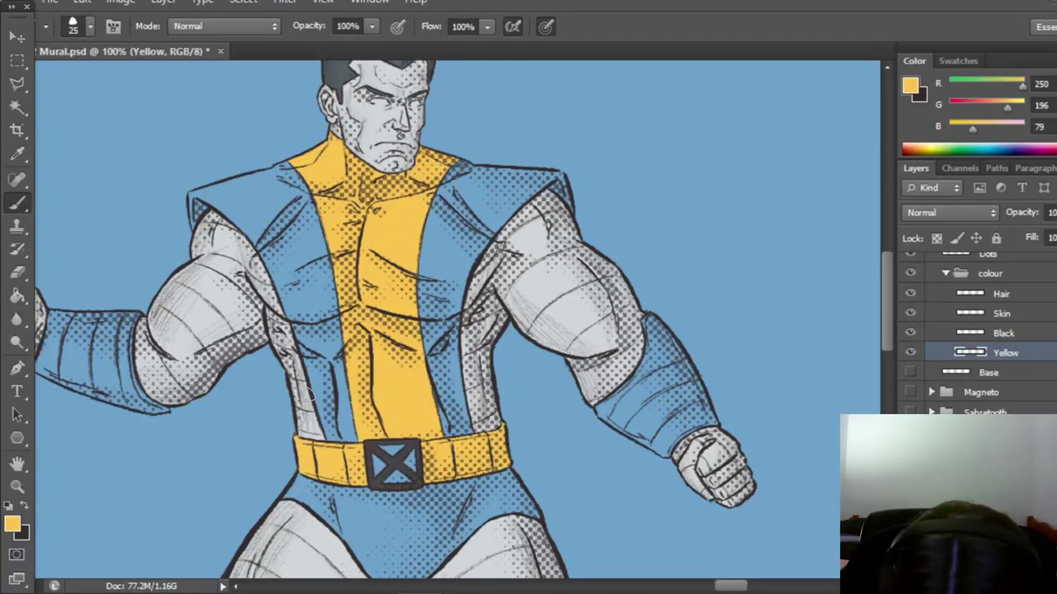
Add a layer named Red and paint the shoulders and side panels of the vest red, RGB 234, 79, 72.
{"action": "scroll", "coordinate": [458, 322], "scroll_direction": "up", "scroll_amount": 3}
{"action": "double_click", "coordinate": [1002, 372]}
{"action": "type", "text": "Red"}
{"action": "left_click", "coordinate": [12, 524]}
{"action": "left_click", "coordinate": [669, 297]}
{"action": "left_click", "coordinate": [939, 271]}
{"action": "left_click_drag", "start_coordinate": [450, 487], "coordinate": [532, 247]}
{"action": "mouse_move", "coordinate": [332, 500]}
{"action": "left_mouse_down"}
{"action": "mouse_move", "coordinate": [341, 446]}
{"action": "mouse_move", "coordinate": [287, 245]}
{"action": "mouse_move", "coordinate": [198, 272]}
{"action": "left_mouse_up"}
Paint the trunks and both forearm bands red on the Red layer.
{"action": "scroll", "coordinate": [413, 371], "scroll_direction": "down", "scroll_amount": 3}
{"action": "mouse_move", "coordinate": [430, 495]}
{"action": "left_mouse_down"}
{"action": "mouse_move", "coordinate": [487, 413]}
{"action": "mouse_move", "coordinate": [305, 413]}
{"action": "left_mouse_up"}
{"action": "mouse_move", "coordinate": [643, 289]}
{"action": "left_mouse_down"}
{"action": "mouse_move", "coordinate": [674, 333]}
{"action": "mouse_move", "coordinate": [658, 283]}
{"action": "mouse_move", "coordinate": [712, 342]}
{"action": "left_mouse_up"}
{"action": "left_click_drag", "start_coordinate": [730, 585], "coordinate": [713, 585]}
{"action": "mouse_move", "coordinate": [578, 244]}
{"action": "left_mouse_down"}
{"action": "mouse_move", "coordinate": [497, 290]}
{"action": "mouse_move", "coordinate": [607, 331]}
{"action": "left_mouse_up"}
Paint both knee pads and boots red, including the heel of the boot on the bent leg.
{"action": "left_click_drag", "start_coordinate": [887, 316], "coordinate": [886, 406]}
{"action": "left_click_drag", "start_coordinate": [712, 585], "coordinate": [726, 585]}
{"action": "mouse_move", "coordinate": [315, 188]}
{"action": "left_mouse_down"}
{"action": "mouse_move", "coordinate": [418, 246]}
{"action": "mouse_move", "coordinate": [339, 388]}
{"action": "mouse_move", "coordinate": [330, 528]}
{"action": "mouse_move", "coordinate": [413, 520]}
{"action": "mouse_move", "coordinate": [387, 537]}
{"action": "left_mouse_up"}
{"action": "mouse_move", "coordinate": [615, 189]}
{"action": "left_mouse_down"}
{"action": "mouse_move", "coordinate": [660, 446]}
{"action": "mouse_move", "coordinate": [727, 479]}
{"action": "mouse_move", "coordinate": [760, 436]}
{"action": "left_mouse_up"}
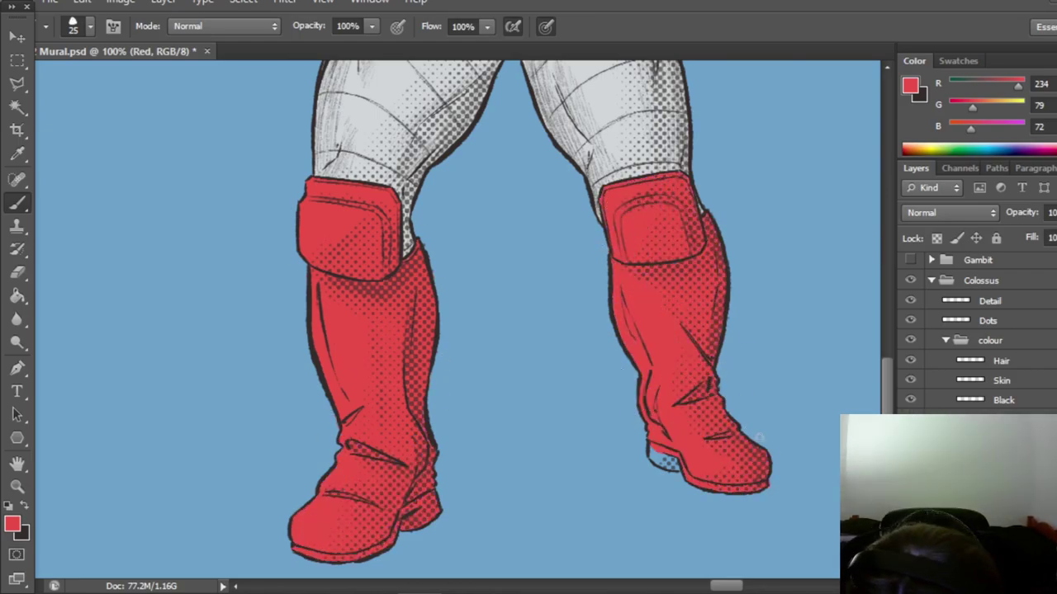
{"action": "left_click_drag", "start_coordinate": [654, 454], "coordinate": [674, 466]}
Check the whole figure at 33.3% zoom and save the mural document with the flat colours.
{"action": "key", "text": "z"}
{"action": "left_click", "coordinate": [615, 430], "text": "alt"}
{"action": "left_click", "coordinate": [615, 429], "text": "alt"}
{"action": "left_click", "coordinate": [615, 429], "text": "alt"}
{"action": "left_click_drag", "start_coordinate": [888, 315], "coordinate": [888, 351]}
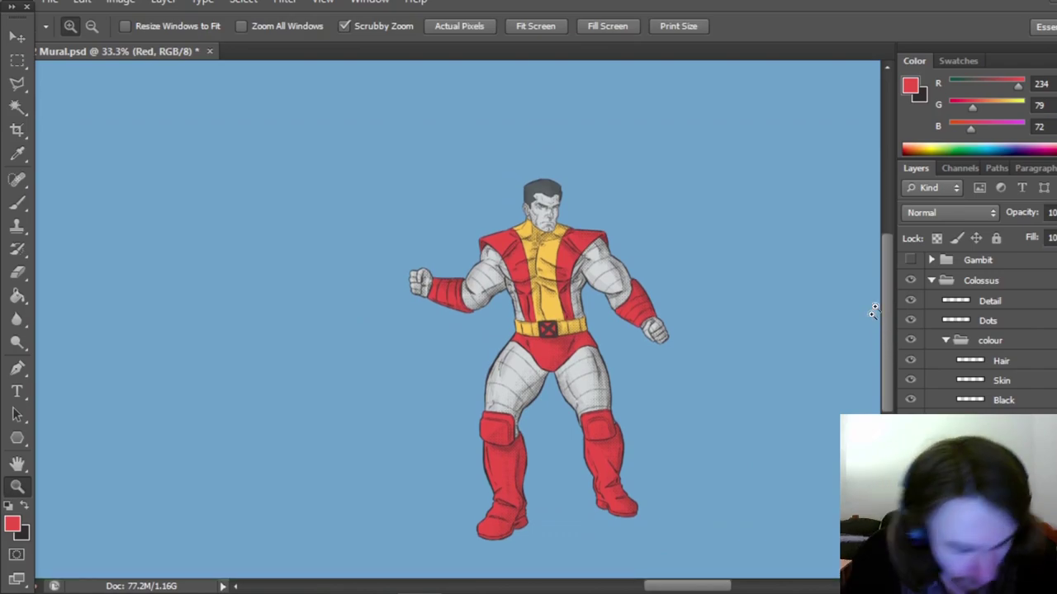
{"action": "key", "text": "ctrl+s"}
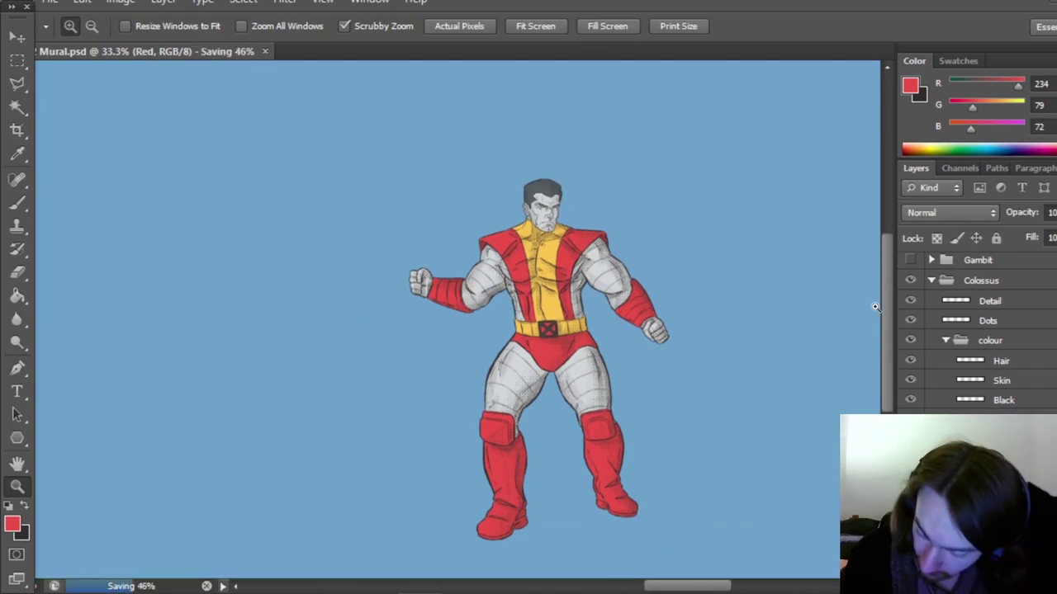
Collapse the colour group and add a new empty layer directly above it.
{"action": "scroll", "coordinate": [883, 351], "scroll_direction": "down", "scroll_amount": 2}
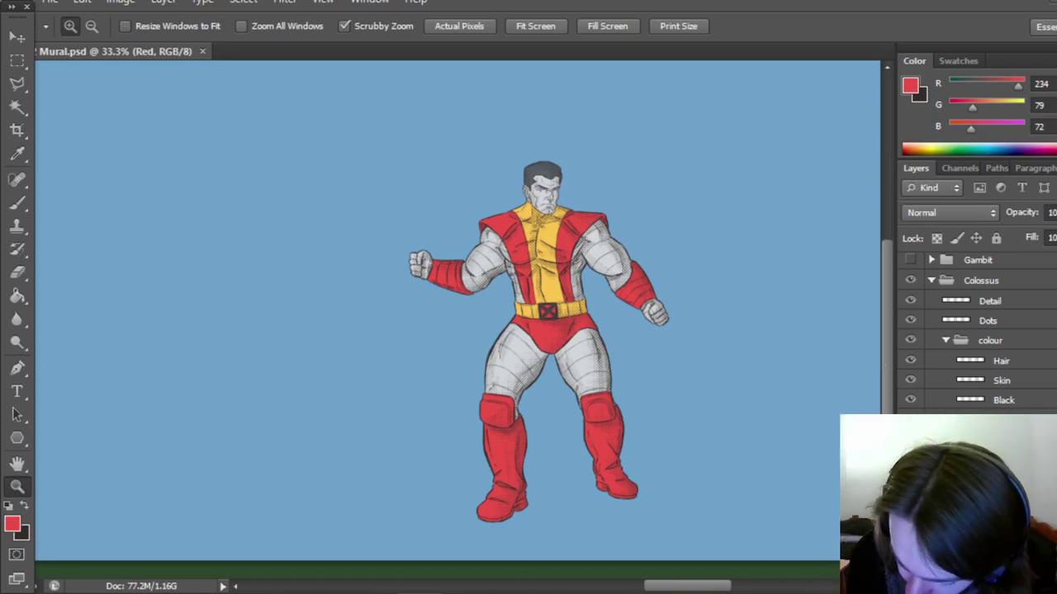
{"action": "scroll", "coordinate": [974, 330], "scroll_direction": "up", "scroll_amount": 2}
{"action": "left_click", "coordinate": [946, 376]}
{"action": "left_click", "coordinate": [988, 382]}
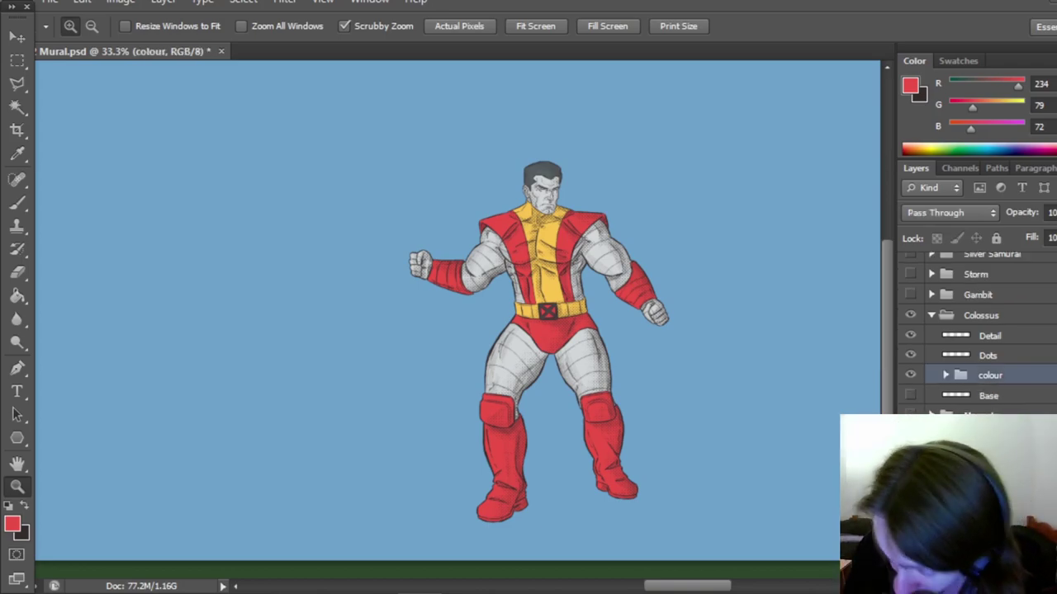
{"action": "key", "text": "ctrl+shift+alt+n"}
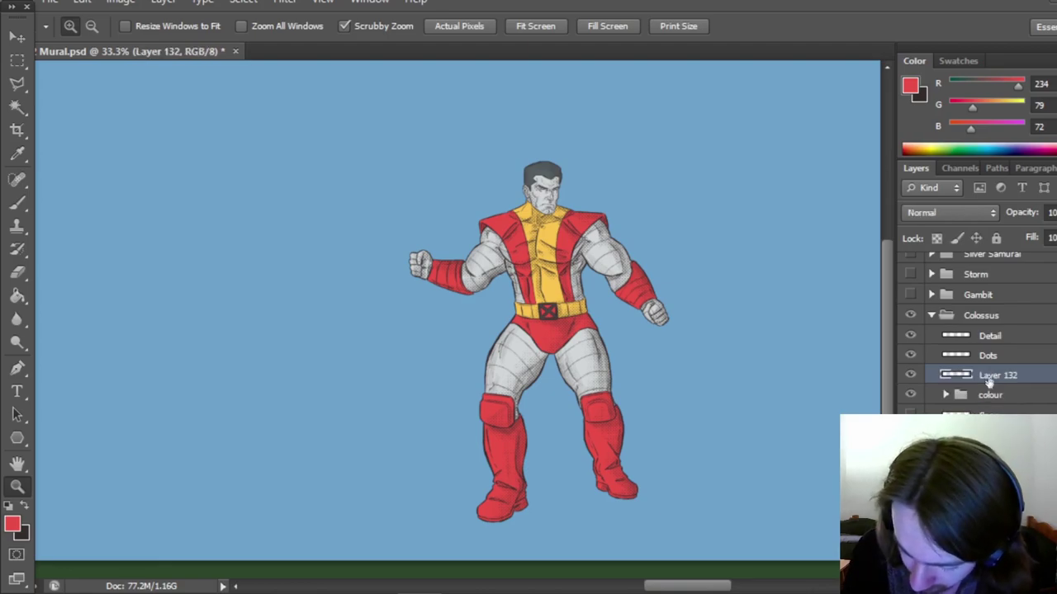
{"action": "double_click", "coordinate": [1006, 376]}
{"action": "key", "text": "Return"}
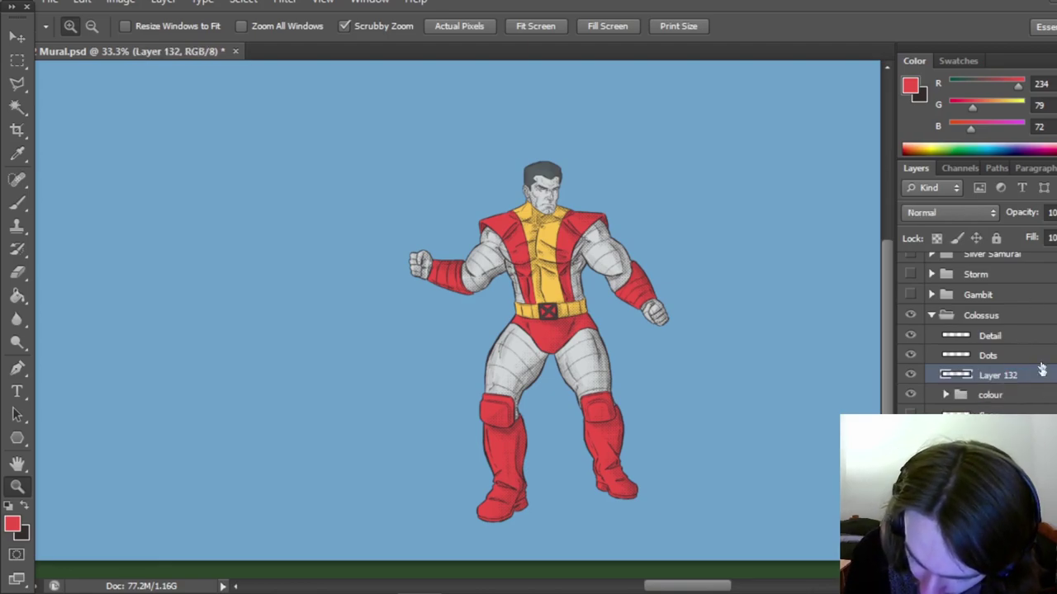
Clip the new layer to the colour group and set its opacity to 40%.
{"action": "right_click", "coordinate": [1024, 379]}
{"action": "left_click", "coordinate": [908, 200]}
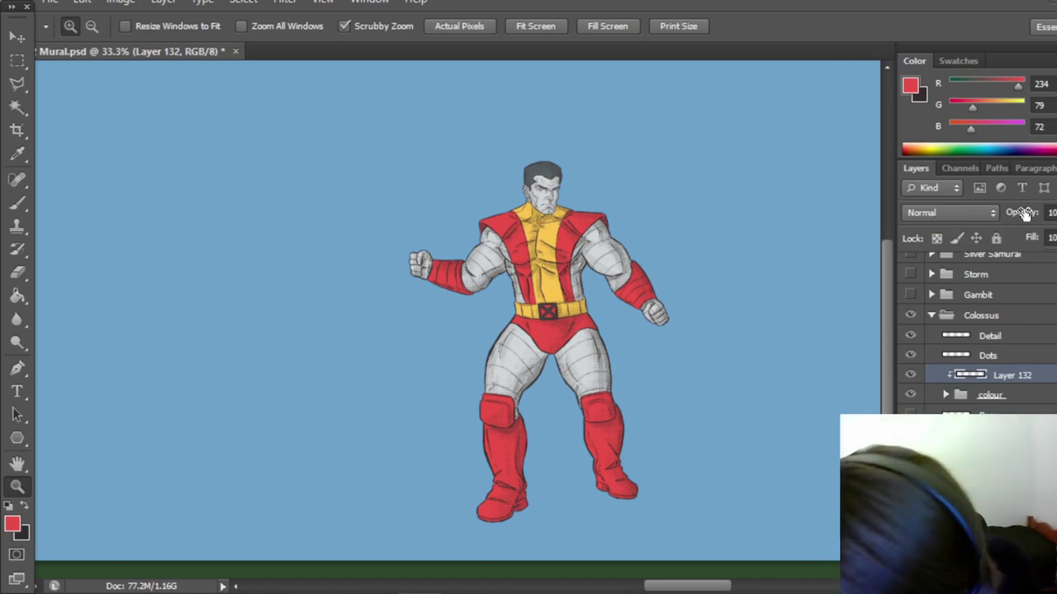
{"action": "left_click_drag", "start_coordinate": [1021, 213], "coordinate": [1006, 217]}
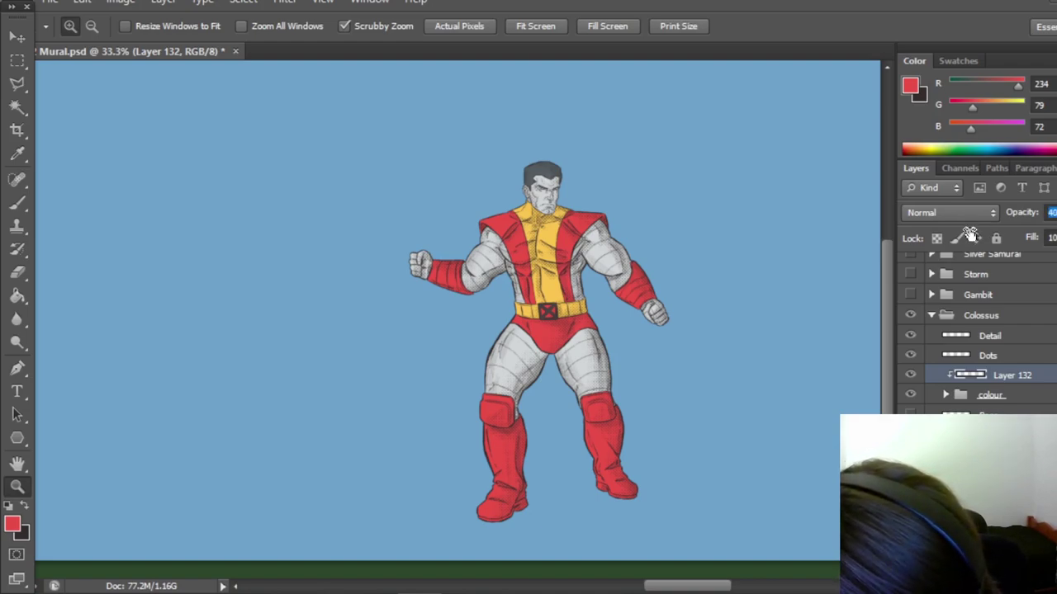
Sample the pale yellow swatch spot on the mural as the foreground colour, RGB 255, 219, 134.
{"action": "left_click_drag", "start_coordinate": [687, 587], "coordinate": [684, 589]}
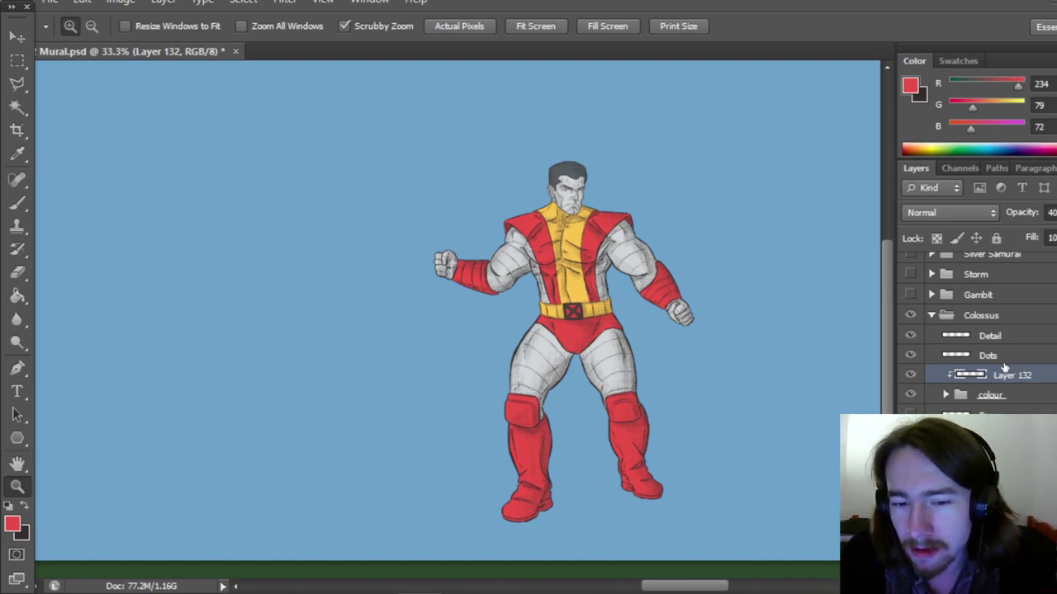
{"action": "left_click_drag", "start_coordinate": [723, 588], "coordinate": [594, 577]}
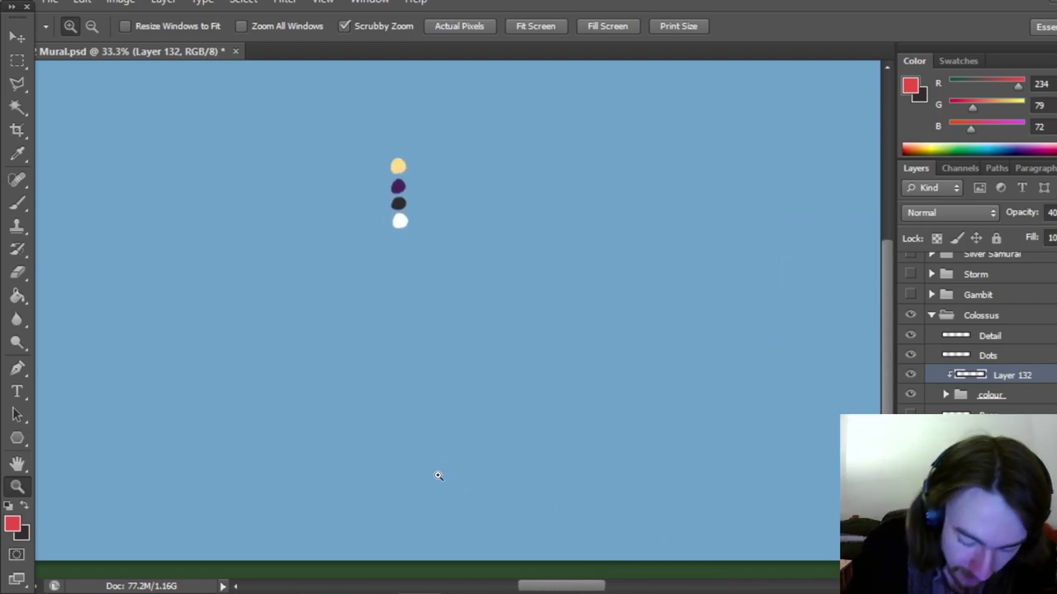
{"action": "left_click", "coordinate": [423, 226]}
{"action": "left_click_drag", "start_coordinate": [887, 340], "coordinate": [888, 317]}
{"action": "left_click", "coordinate": [13, 529]}
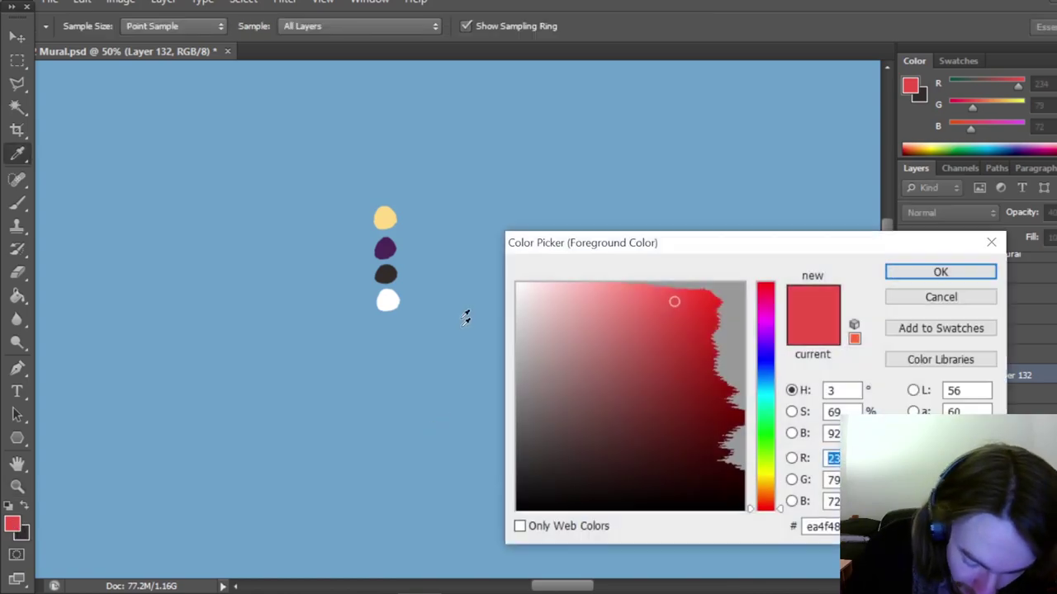
{"action": "left_click", "coordinate": [383, 219]}
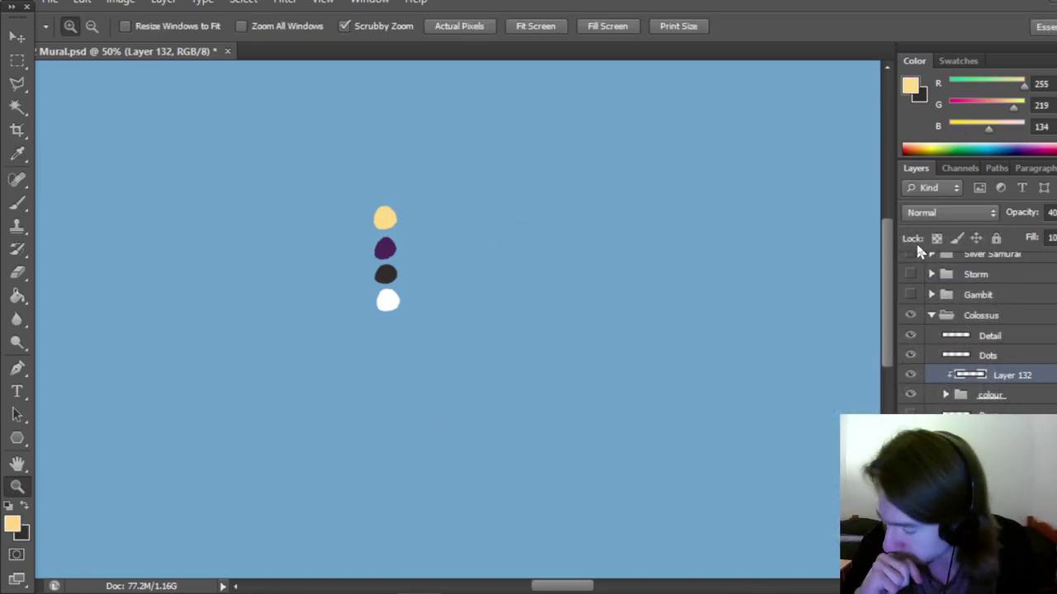
Make the pale yellow the background colour and sample the dark purple spot as the foreground, RGB 74, 37, 86.
{"action": "left_click", "coordinate": [24, 506]}
{"action": "left_click", "coordinate": [12, 523]}
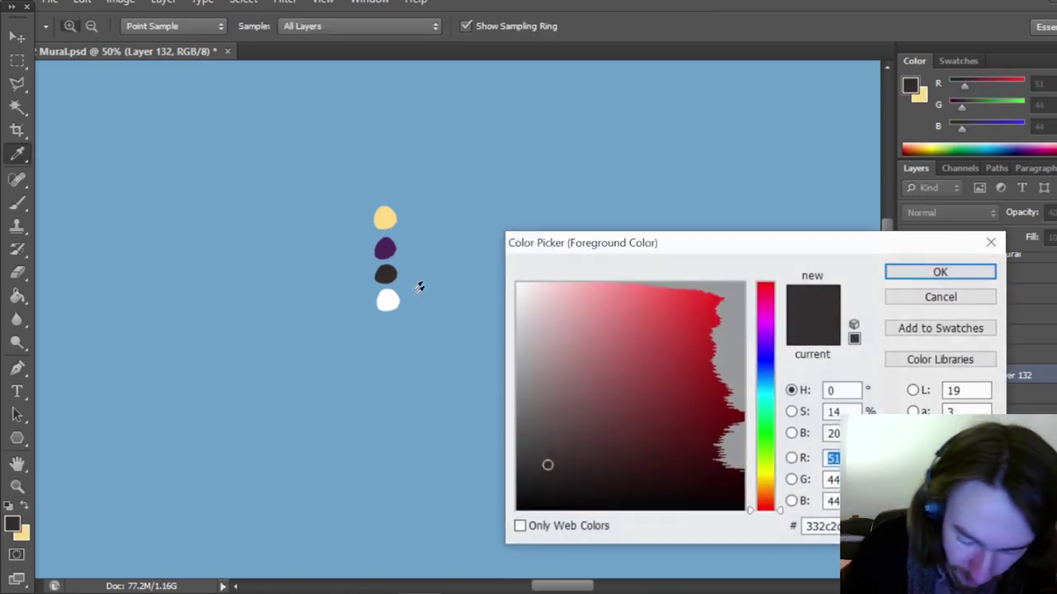
{"action": "left_click", "coordinate": [387, 252]}
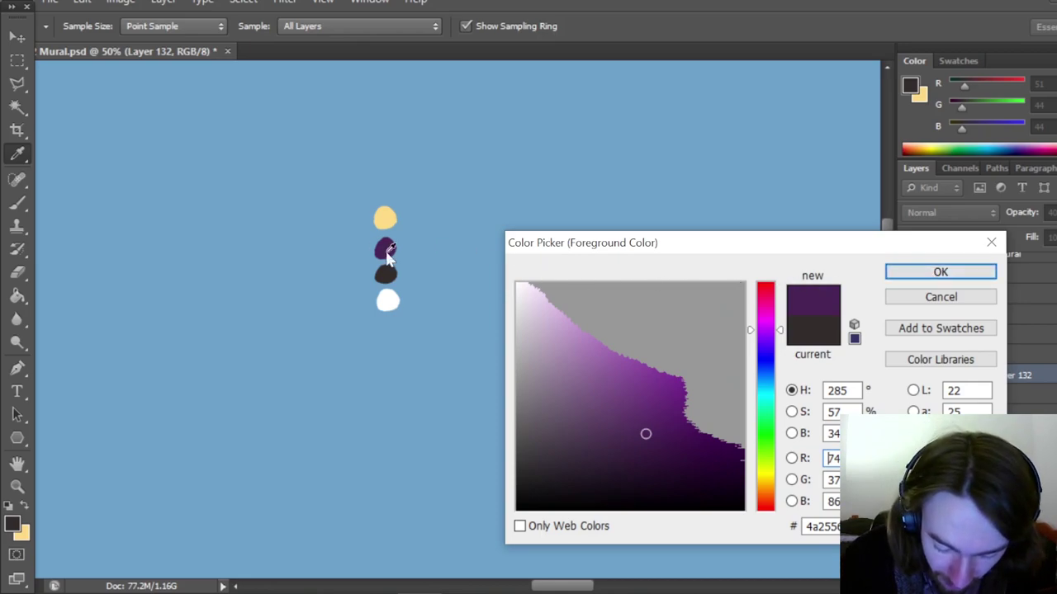
{"action": "left_click", "coordinate": [939, 273]}
Return to the coloured figure and save the mural document with the clipped layer.
{"action": "key", "text": "z"}
{"action": "left_click_drag", "start_coordinate": [575, 589], "coordinate": [720, 586]}
{"action": "left_click_drag", "start_coordinate": [892, 347], "coordinate": [890, 361]}
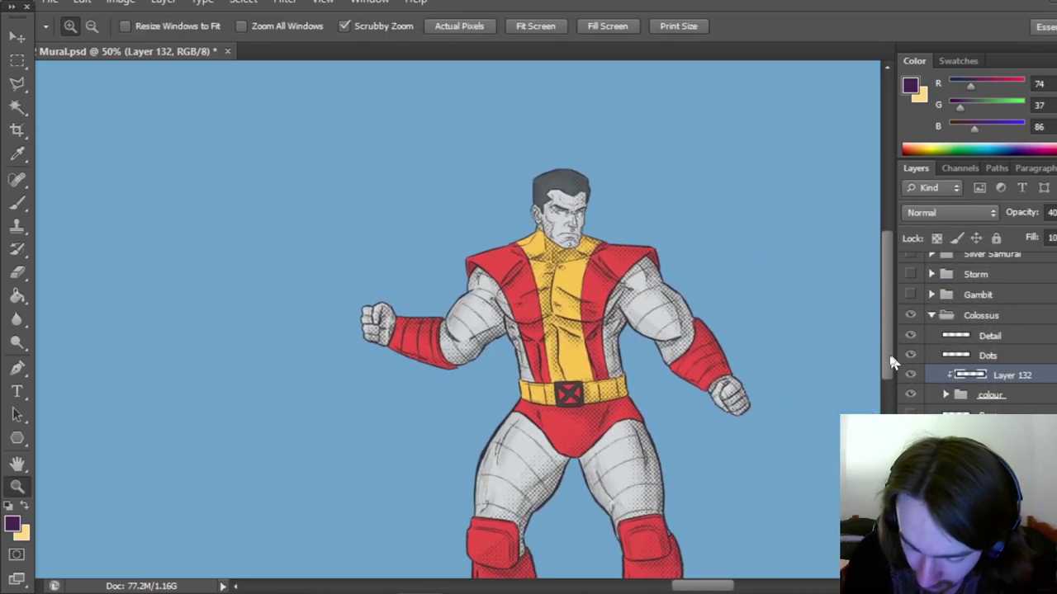
{"action": "left_click_drag", "start_coordinate": [730, 587], "coordinate": [734, 587]}
{"action": "mouse_move", "coordinate": [889, 315]}
{"action": "left_mouse_down"}
{"action": "mouse_move", "coordinate": [883, 336]}
{"action": "mouse_move", "coordinate": [884, 320]}
{"action": "left_mouse_up"}
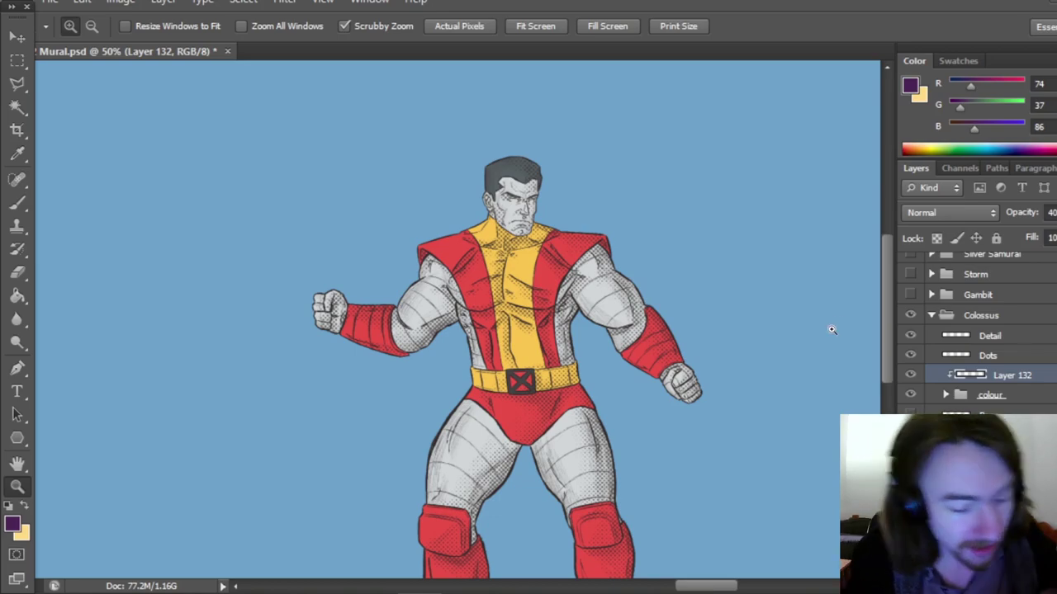
{"action": "key", "text": "ctrl+s"}
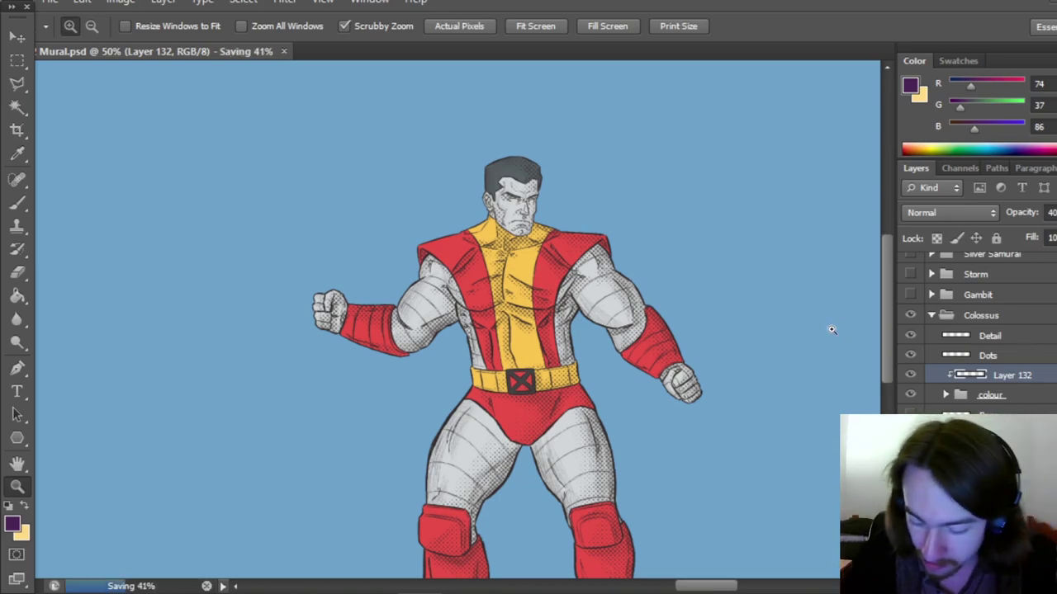
Brush dark purple shading over the right side of the figure's hair and face with the 25-pixel brush.
{"action": "left_click_drag", "start_coordinate": [888, 328], "coordinate": [886, 349]}
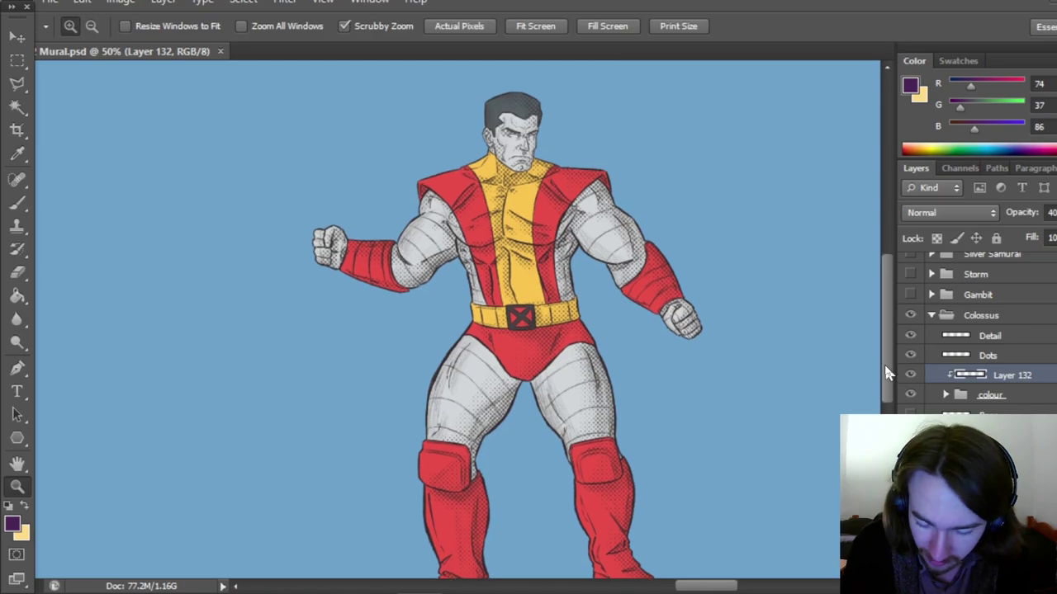
{"action": "left_click", "coordinate": [564, 178]}
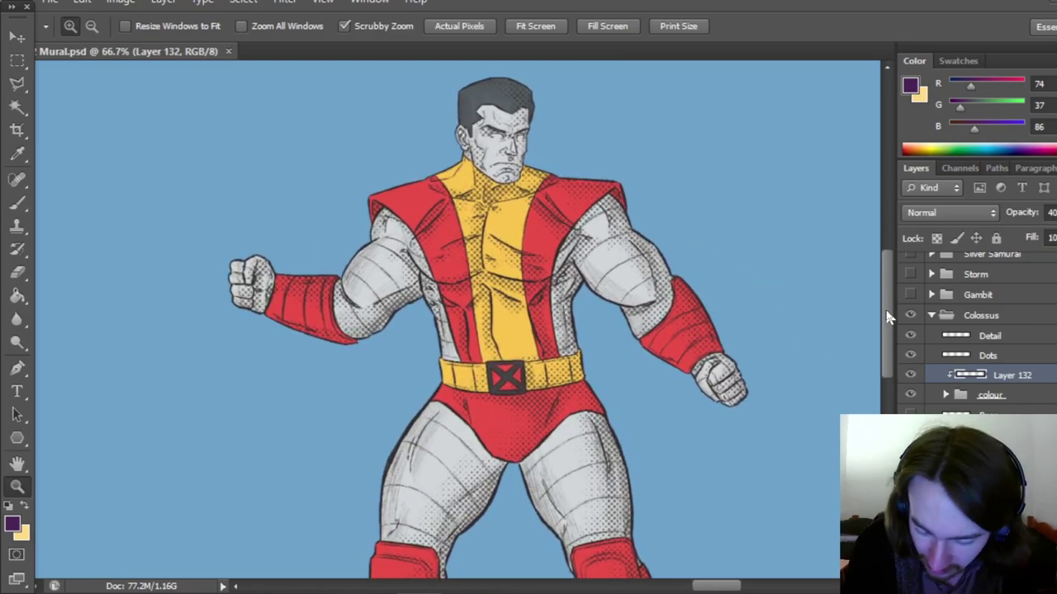
{"action": "key", "text": "ctrl+plus"}
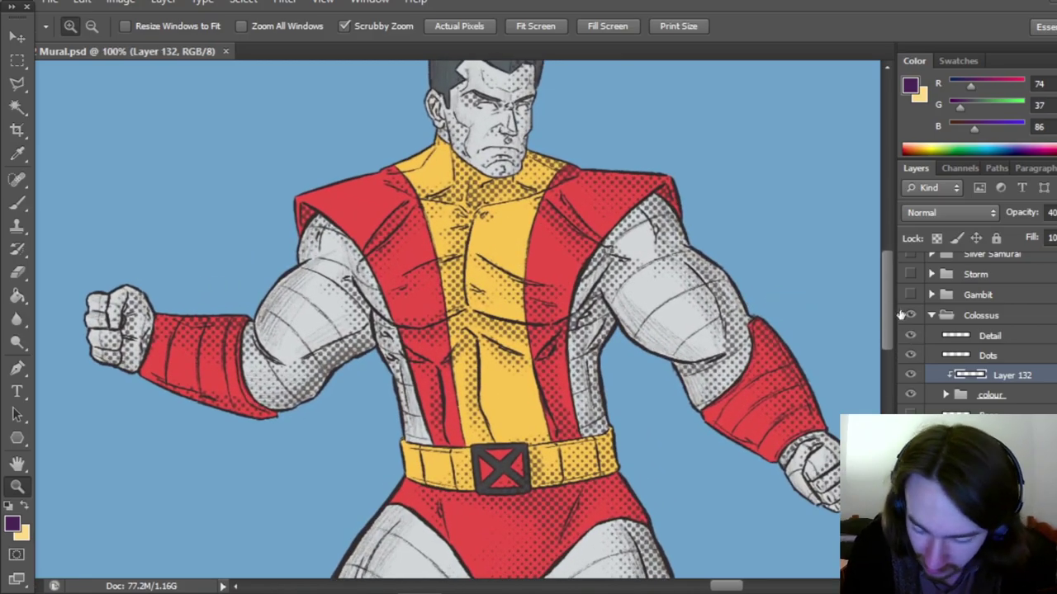
{"action": "scroll", "coordinate": [886, 309], "scroll_direction": "up", "scroll_amount": 3}
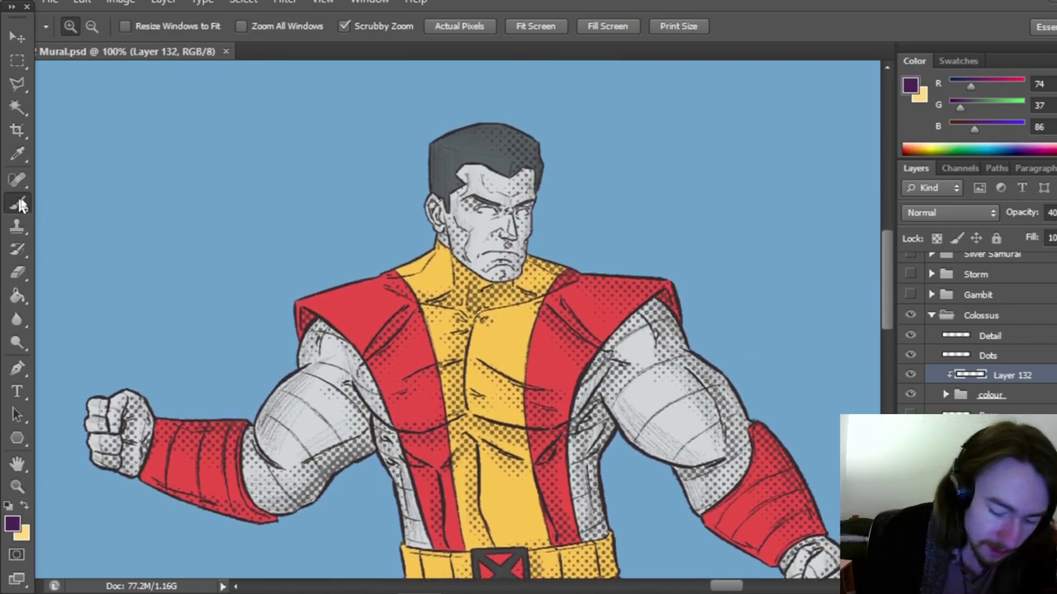
{"action": "left_click", "coordinate": [19, 205]}
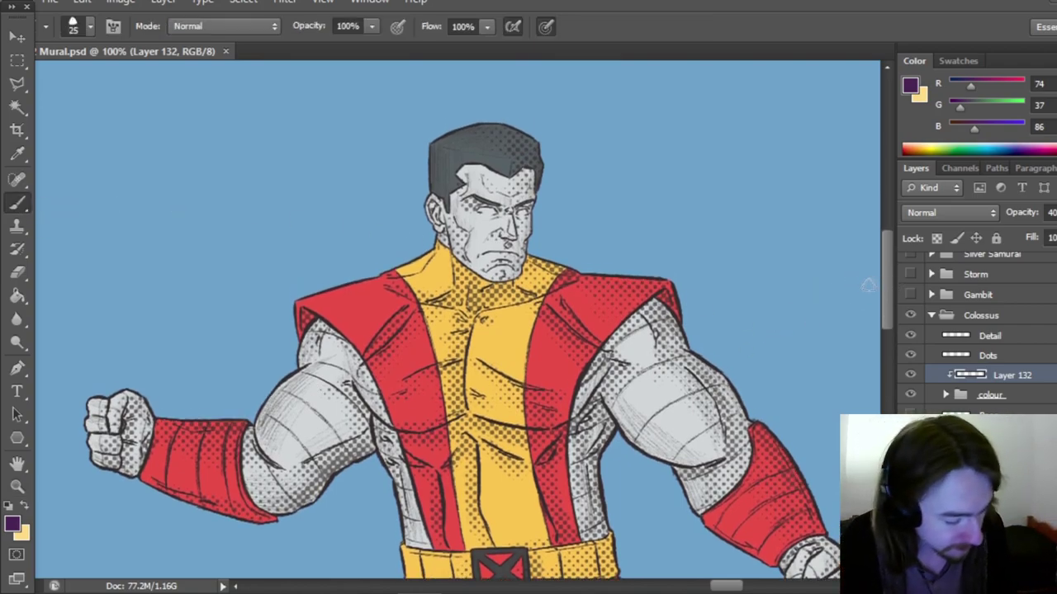
{"action": "left_click_drag", "start_coordinate": [529, 165], "coordinate": [511, 157]}
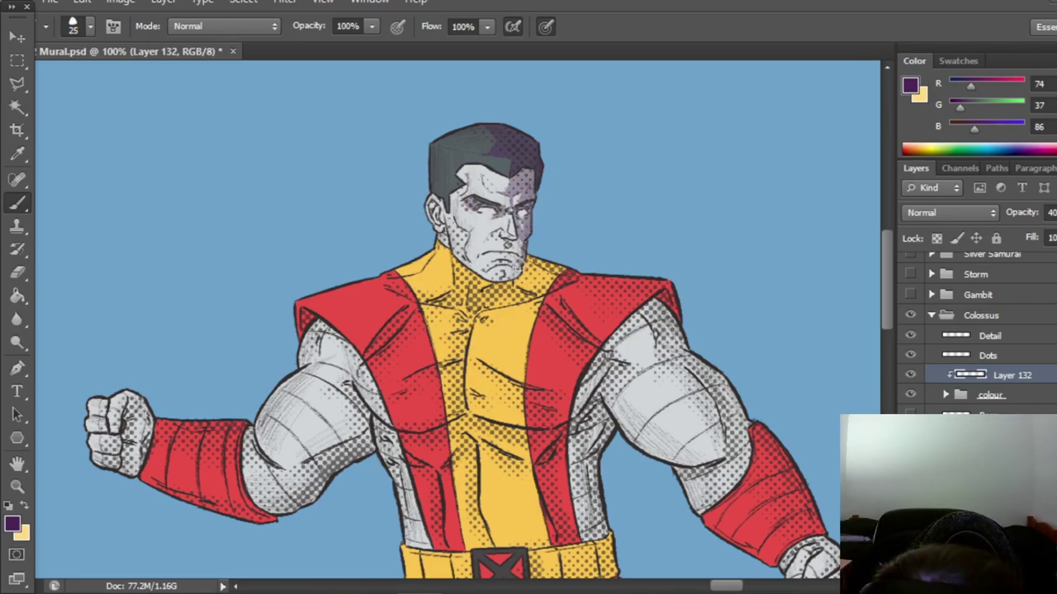
Shade the face, neck, chest, shoulders and both arms in dark purple, following the dotted areas.
{"action": "key", "text": "e"}
{"action": "key", "text": "b"}
{"action": "mouse_move", "coordinate": [520, 269]}
{"action": "left_mouse_down"}
{"action": "mouse_move", "coordinate": [482, 260]}
{"action": "mouse_move", "coordinate": [545, 280]}
{"action": "mouse_move", "coordinate": [454, 297]}
{"action": "mouse_move", "coordinate": [421, 425]}
{"action": "mouse_move", "coordinate": [367, 314]}
{"action": "mouse_move", "coordinate": [330, 363]}
{"action": "mouse_move", "coordinate": [200, 455]}
{"action": "mouse_move", "coordinate": [128, 404]}
{"action": "mouse_move", "coordinate": [107, 461]}
{"action": "left_mouse_up"}
{"action": "scroll", "coordinate": [371, 397], "scroll_direction": "down", "scroll_amount": 2}
{"action": "mouse_move", "coordinate": [416, 367]}
{"action": "left_mouse_down"}
{"action": "mouse_move", "coordinate": [531, 405]}
{"action": "mouse_move", "coordinate": [519, 485]}
{"action": "mouse_move", "coordinate": [595, 433]}
{"action": "mouse_move", "coordinate": [554, 411]}
{"action": "mouse_move", "coordinate": [602, 317]}
{"action": "mouse_move", "coordinate": [616, 230]}
{"action": "mouse_move", "coordinate": [607, 294]}
{"action": "mouse_move", "coordinate": [639, 248]}
{"action": "mouse_move", "coordinate": [726, 390]}
{"action": "mouse_move", "coordinate": [731, 426]}
{"action": "mouse_move", "coordinate": [677, 294]}
{"action": "mouse_move", "coordinate": [685, 232]}
{"action": "mouse_move", "coordinate": [617, 338]}
{"action": "mouse_move", "coordinate": [439, 467]}
{"action": "mouse_move", "coordinate": [473, 387]}
{"action": "mouse_move", "coordinate": [510, 409]}
{"action": "left_mouse_up"}
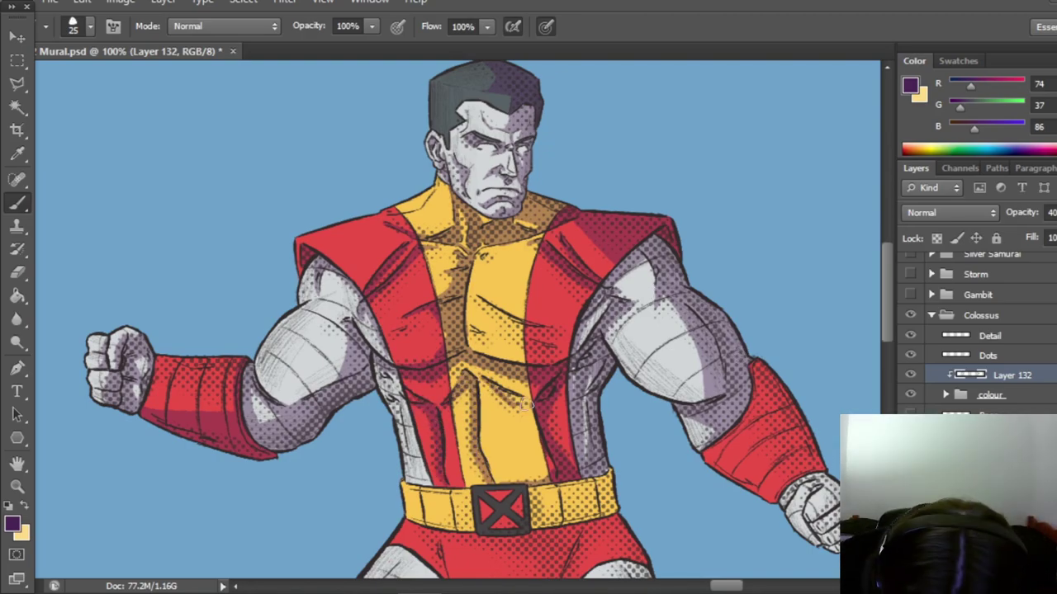
Continue the dark purple shading on the right forearm, fist, belt and red trunks.
{"action": "scroll", "coordinate": [561, 330], "scroll_direction": "down", "scroll_amount": 2}
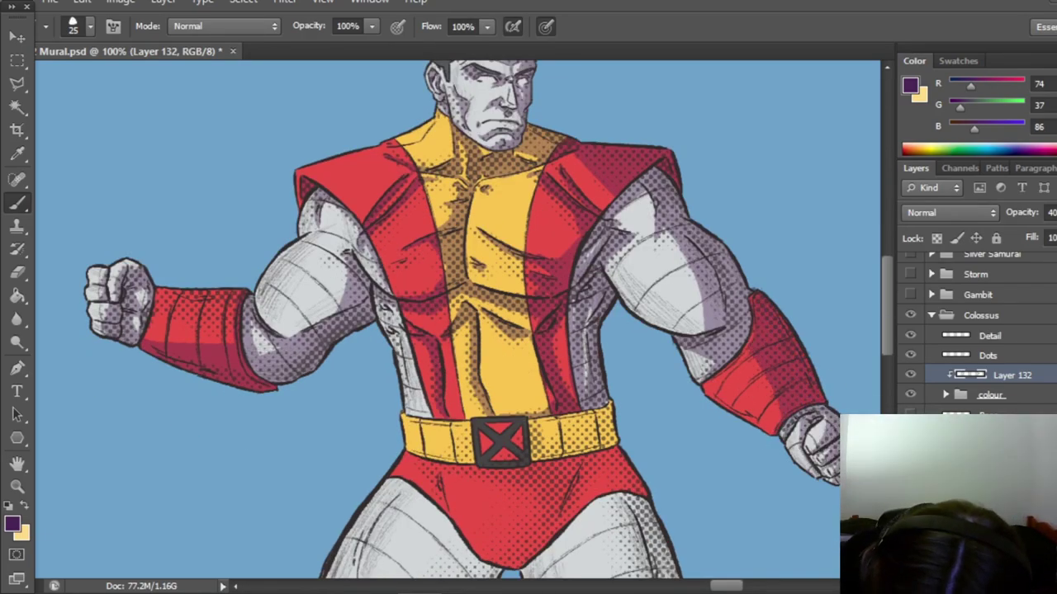
{"action": "scroll", "coordinate": [816, 458], "scroll_direction": "left", "scroll_amount": 1}
{"action": "scroll", "coordinate": [611, 425], "scroll_direction": "down", "scroll_amount": 2}
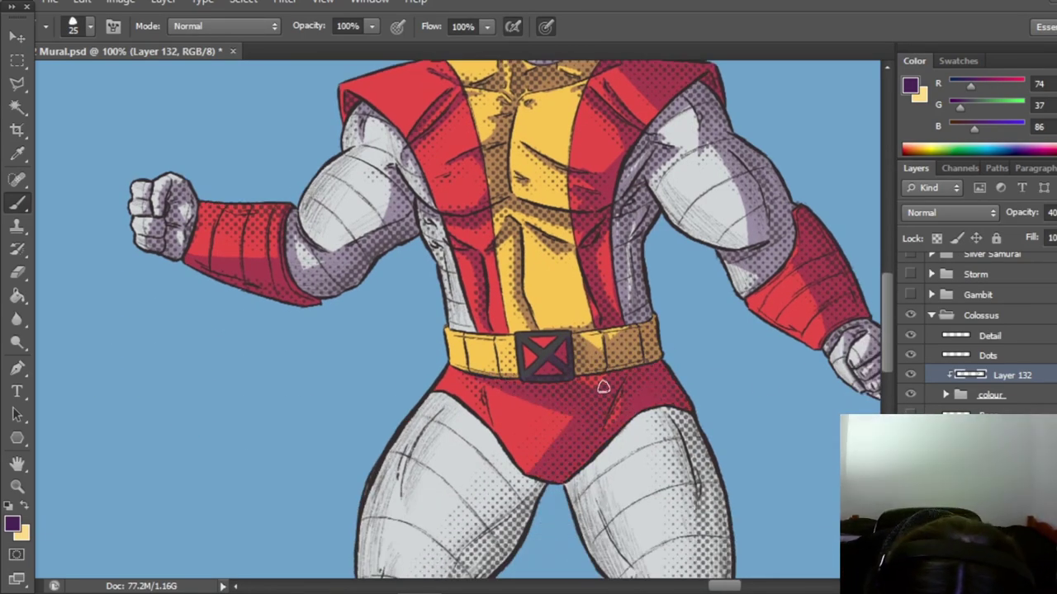
{"action": "left_click_drag", "start_coordinate": [550, 388], "coordinate": [561, 447]}
{"action": "scroll", "coordinate": [562, 397], "scroll_direction": "down", "scroll_amount": 3}
{"action": "mouse_move", "coordinate": [536, 330]}
{"action": "left_mouse_down"}
{"action": "mouse_move", "coordinate": [398, 423]}
{"action": "mouse_move", "coordinate": [505, 296]}
{"action": "left_mouse_up"}
Shade both grey thighs in dark purple along their dotted areas.
{"action": "scroll", "coordinate": [789, 479], "scroll_direction": "down", "scroll_amount": 3}
{"action": "mouse_move", "coordinate": [376, 400]}
{"action": "left_mouse_down"}
{"action": "mouse_move", "coordinate": [426, 357]}
{"action": "mouse_move", "coordinate": [430, 392]}
{"action": "left_mouse_up"}
{"action": "mouse_move", "coordinate": [683, 383]}
{"action": "left_mouse_down"}
{"action": "mouse_move", "coordinate": [719, 335]}
{"action": "mouse_move", "coordinate": [696, 310]}
{"action": "mouse_move", "coordinate": [665, 165]}
{"action": "mouse_move", "coordinate": [604, 162]}
{"action": "left_mouse_up"}
{"action": "scroll", "coordinate": [649, 369], "scroll_direction": "up", "scroll_amount": 2}
{"action": "left_click_drag", "start_coordinate": [660, 358], "coordinate": [683, 302]}
Shade the knee pads and both red boots in dark purple down to the feet.
{"action": "scroll", "coordinate": [649, 363], "scroll_direction": "down", "scroll_amount": 4}
{"action": "left_click_drag", "start_coordinate": [461, 240], "coordinate": [454, 504]}
{"action": "mouse_move", "coordinate": [365, 261]}
{"action": "left_mouse_down"}
{"action": "mouse_move", "coordinate": [434, 278]}
{"action": "mouse_move", "coordinate": [445, 256]}
{"action": "left_mouse_up"}
{"action": "mouse_move", "coordinate": [421, 535]}
{"action": "left_mouse_down"}
{"action": "mouse_move", "coordinate": [372, 540]}
{"action": "mouse_move", "coordinate": [409, 455]}
{"action": "mouse_move", "coordinate": [446, 404]}
{"action": "left_mouse_up"}
{"action": "mouse_move", "coordinate": [768, 293]}
{"action": "left_mouse_down"}
{"action": "mouse_move", "coordinate": [599, 293]}
{"action": "mouse_move", "coordinate": [568, 373]}
{"action": "mouse_move", "coordinate": [594, 436]}
{"action": "mouse_move", "coordinate": [629, 469]}
{"action": "left_mouse_up"}
{"action": "left_click_drag", "start_coordinate": [603, 83], "coordinate": [700, 593]}
Switch to the pale yellow and paint highlights on the left side of the hair, face and left shoulder pad.
{"action": "key", "text": "x"}
{"action": "left_click_drag", "start_coordinate": [417, 123], "coordinate": [423, 189]}
{"action": "left_click_drag", "start_coordinate": [419, 121], "coordinate": [444, 111]}
{"action": "left_click_drag", "start_coordinate": [419, 194], "coordinate": [427, 205]}
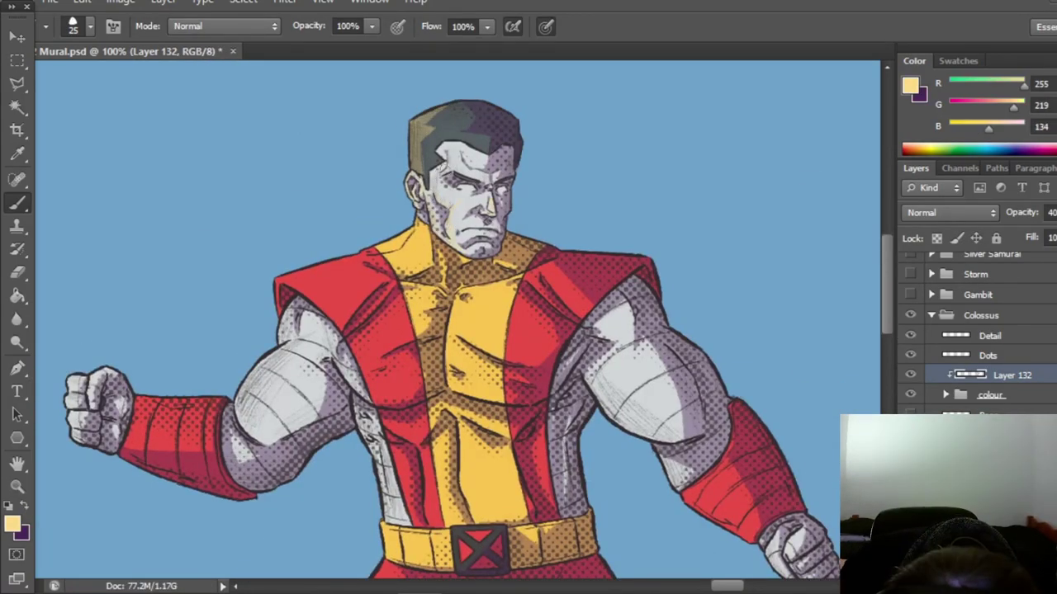
{"action": "mouse_move", "coordinate": [364, 256]}
{"action": "left_mouse_down"}
{"action": "mouse_move", "coordinate": [297, 297]}
{"action": "mouse_move", "coordinate": [339, 314]}
{"action": "left_mouse_up"}
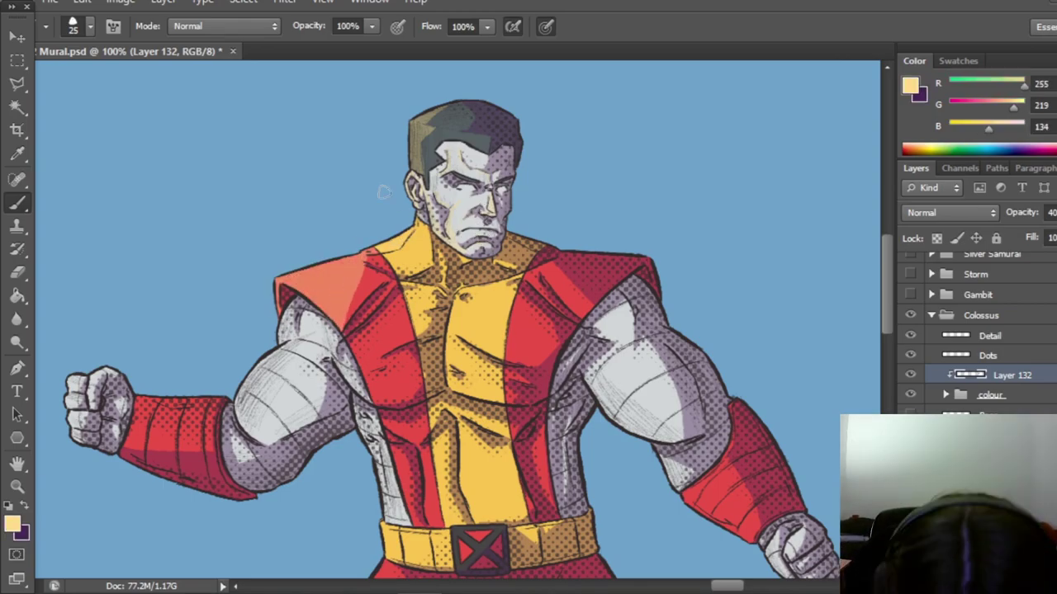
Paint pale yellow highlights on the left forearm and fist, both upper arms, the torso and the belt buckle.
{"action": "left_click_drag", "start_coordinate": [139, 403], "coordinate": [220, 403]}
{"action": "left_click_drag", "start_coordinate": [148, 403], "coordinate": [129, 438]}
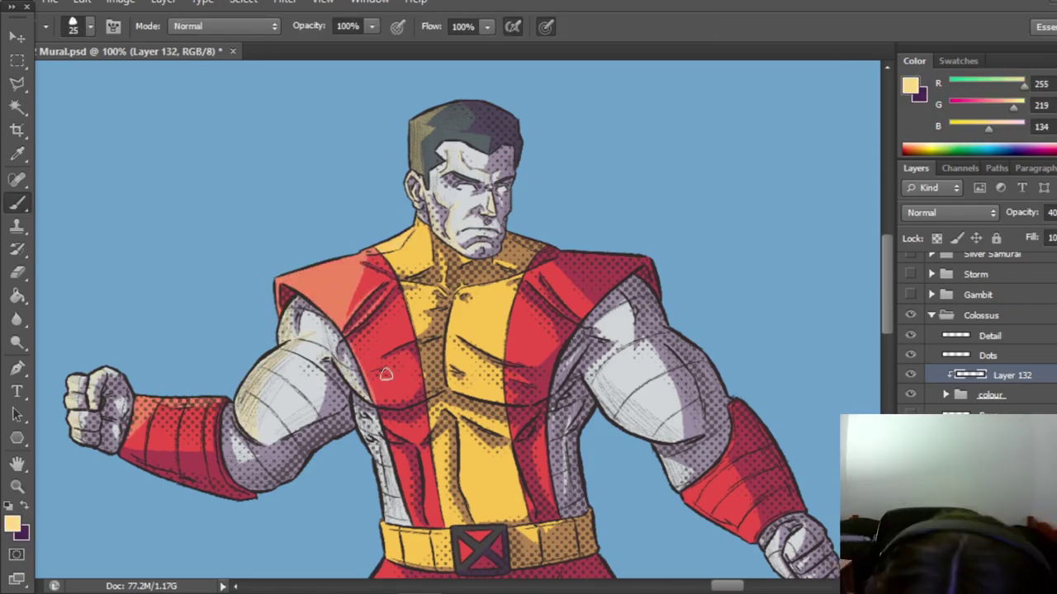
{"action": "scroll", "coordinate": [382, 388], "scroll_direction": "down", "scroll_amount": 3}
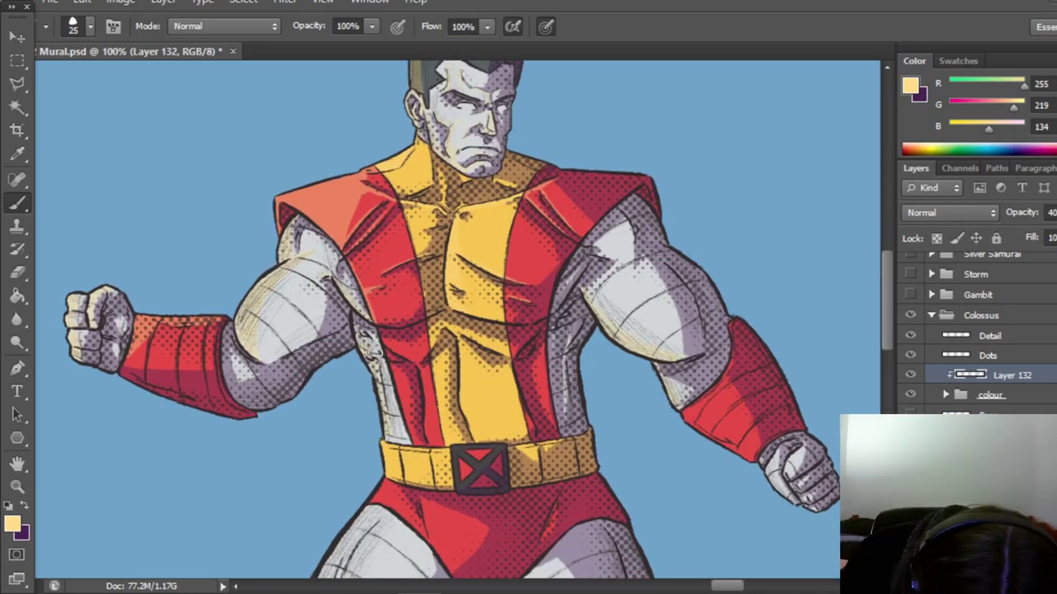
{"action": "scroll", "coordinate": [446, 338], "scroll_direction": "down", "scroll_amount": 2}
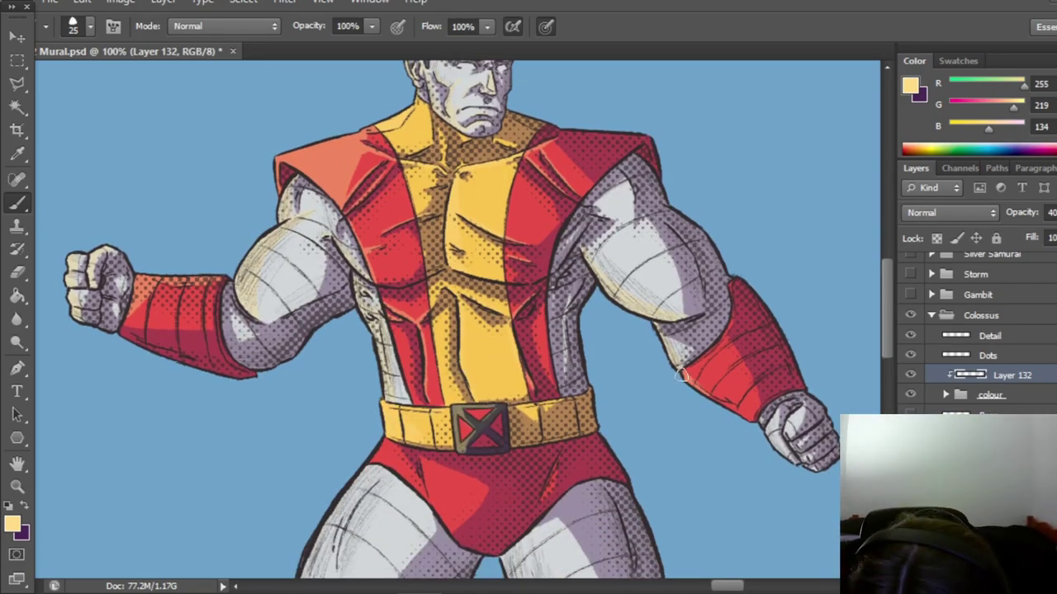
Paint pale yellow highlights along the left edges of the trunks, thighs, knee pads and boots.
{"action": "scroll", "coordinate": [479, 375], "scroll_direction": "down", "scroll_amount": 10}
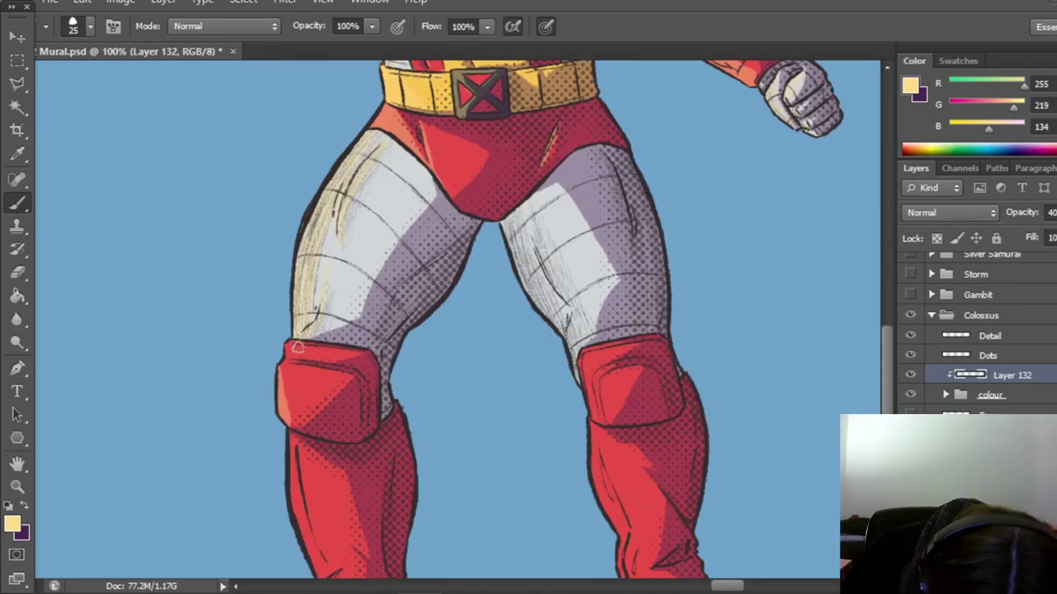
{"action": "scroll", "coordinate": [276, 376], "scroll_direction": "down", "scroll_amount": 3}
{"action": "key", "text": "e"}
{"action": "key", "text": "b"}
{"action": "left_click_drag", "start_coordinate": [886, 356], "coordinate": [886, 370]}
{"action": "left_click_drag", "start_coordinate": [293, 304], "coordinate": [341, 452]}
{"action": "key", "text": "e"}
{"action": "left_click_drag", "start_coordinate": [593, 285], "coordinate": [656, 483]}
{"action": "key", "text": "b"}
{"action": "scroll", "coordinate": [885, 370], "scroll_direction": "down", "scroll_amount": 3}
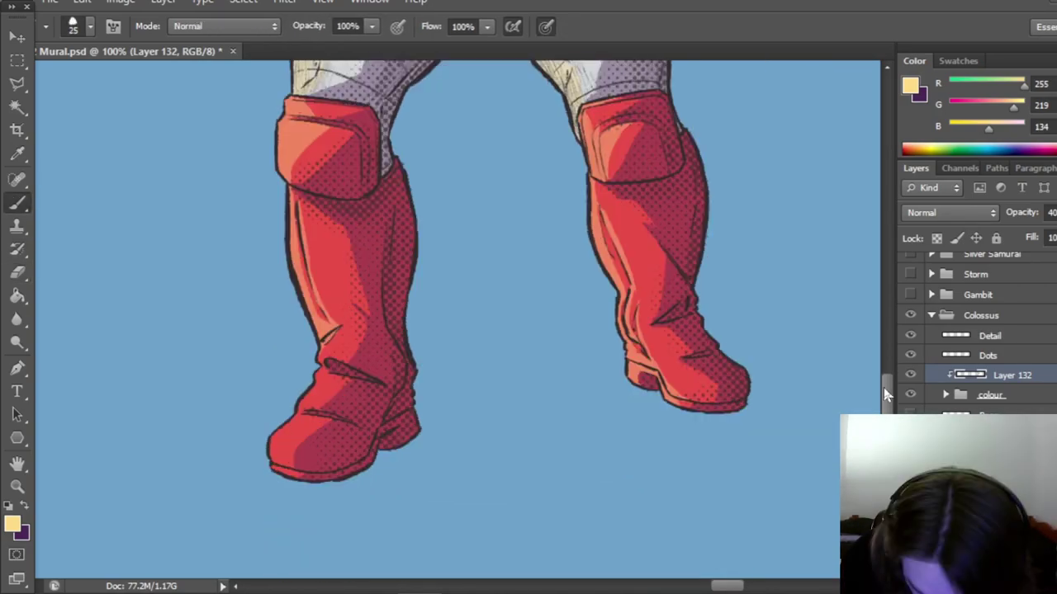
Save the mural document with the whole shaded figure in view.
{"action": "key", "text": "z"}
{"action": "key", "text": "ctrl+minus"}
{"action": "key", "text": "ctrl+minus"}
{"action": "key", "text": "ctrl+s"}
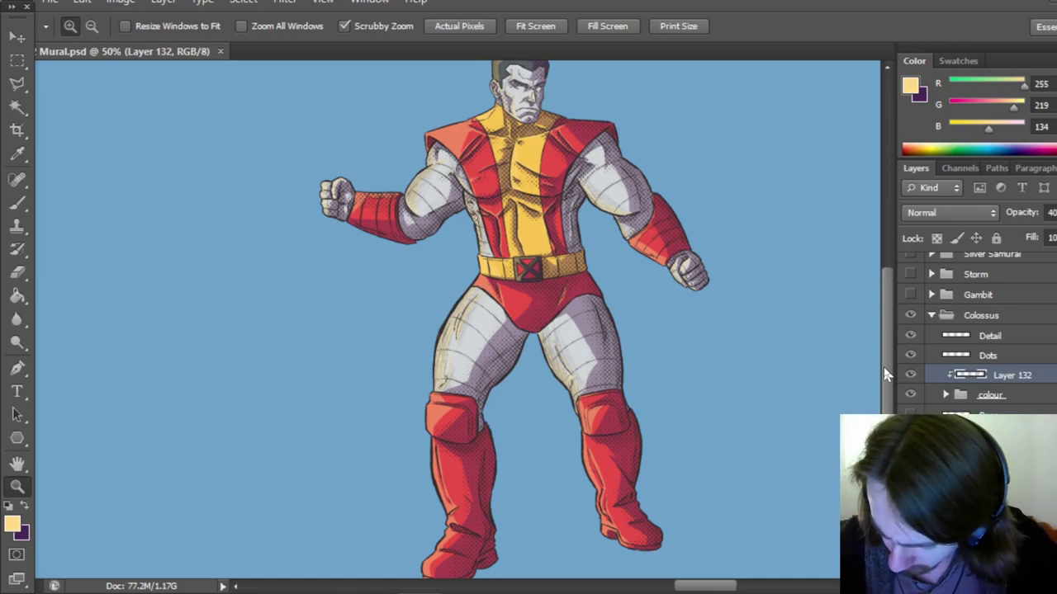
{"action": "left_click_drag", "start_coordinate": [889, 384], "coordinate": [889, 376]}
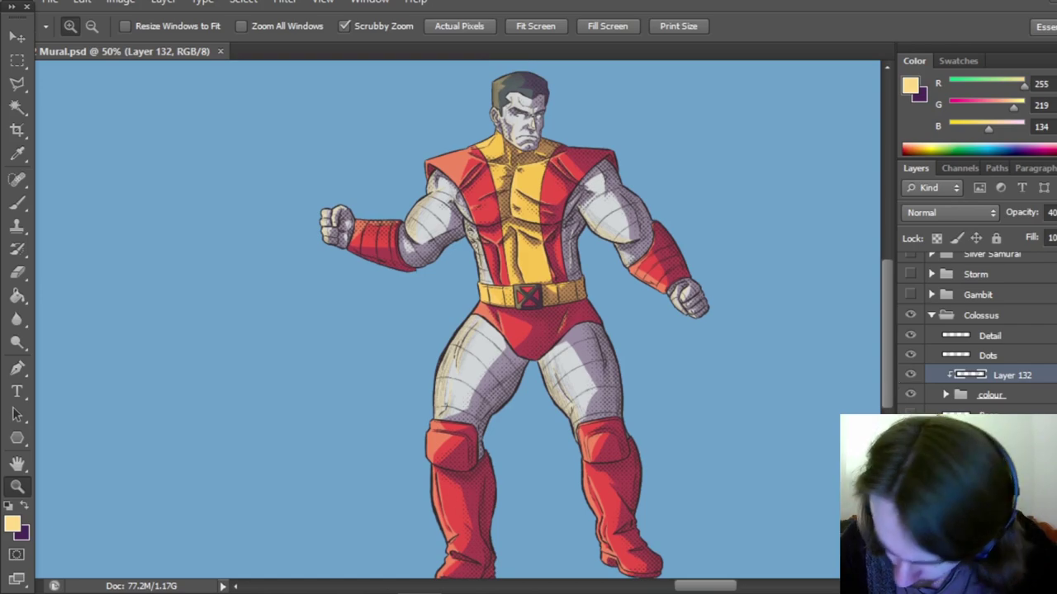
Add a new layer between Detail and Dots and name it Lightline.
{"action": "left_click", "coordinate": [1042, 585]}
{"action": "left_click_drag", "start_coordinate": [1012, 376], "coordinate": [991, 363]}
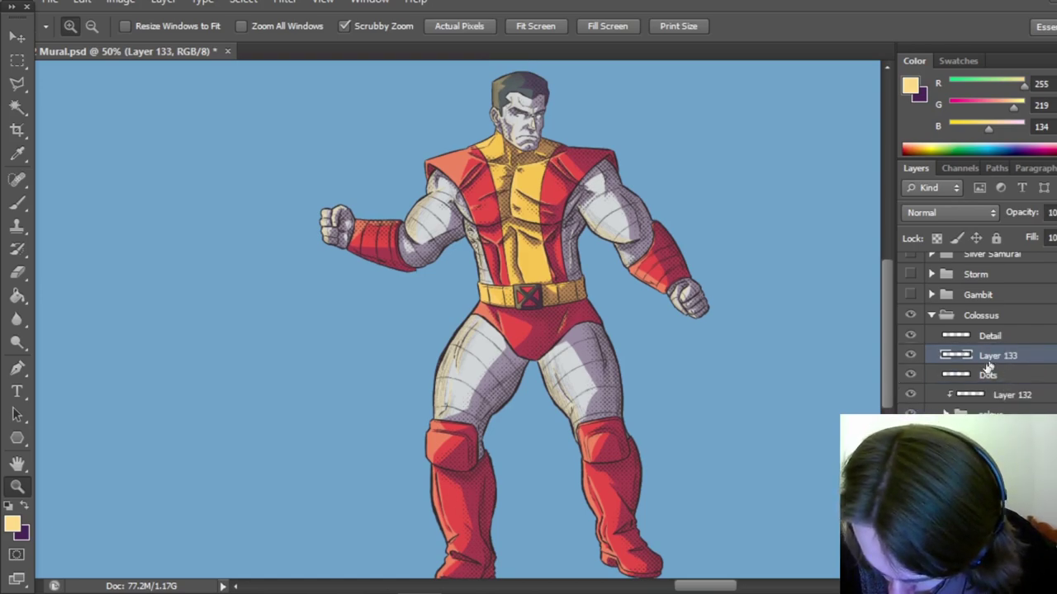
{"action": "double_click", "coordinate": [996, 355]}
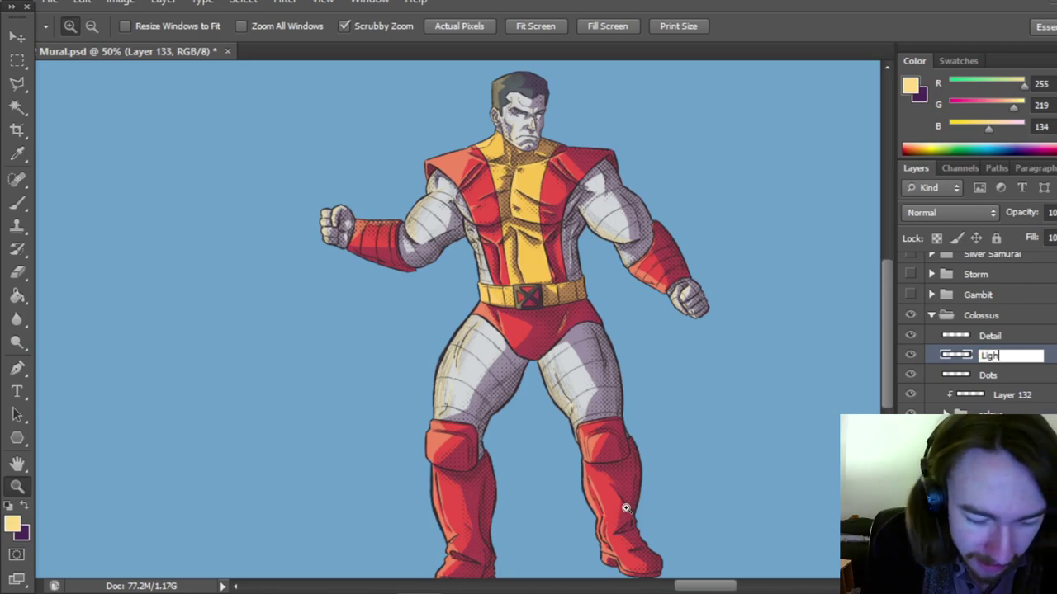
{"action": "type", "text": "Lightline"}
{"action": "key", "text": "Return"}
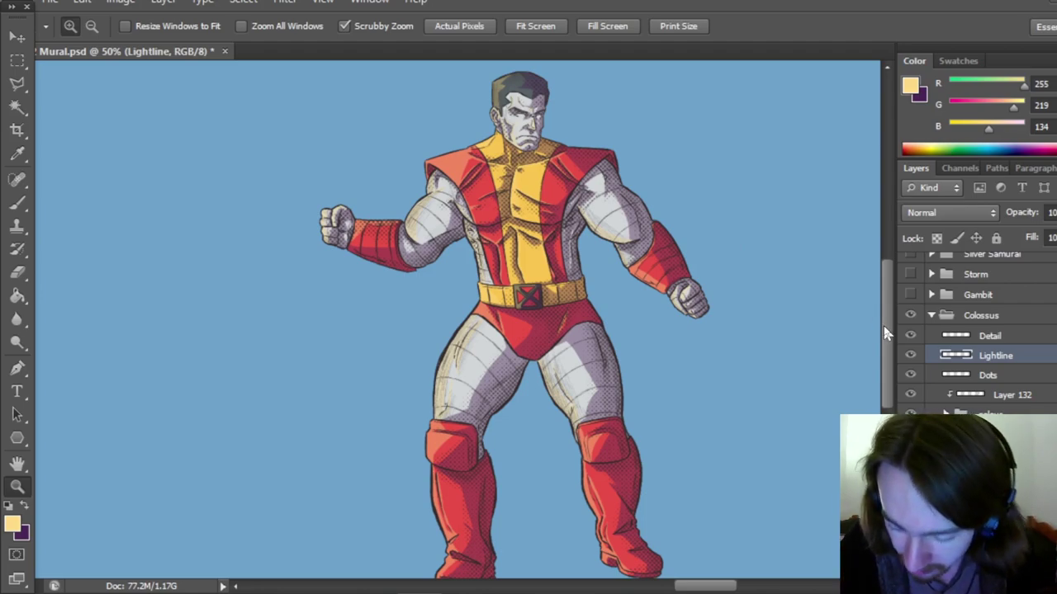
Set the foreground colour to white and choose a 15-pixel brush for the Lightline layer.
{"action": "scroll", "coordinate": [884, 330], "scroll_direction": "up", "scroll_amount": 1}
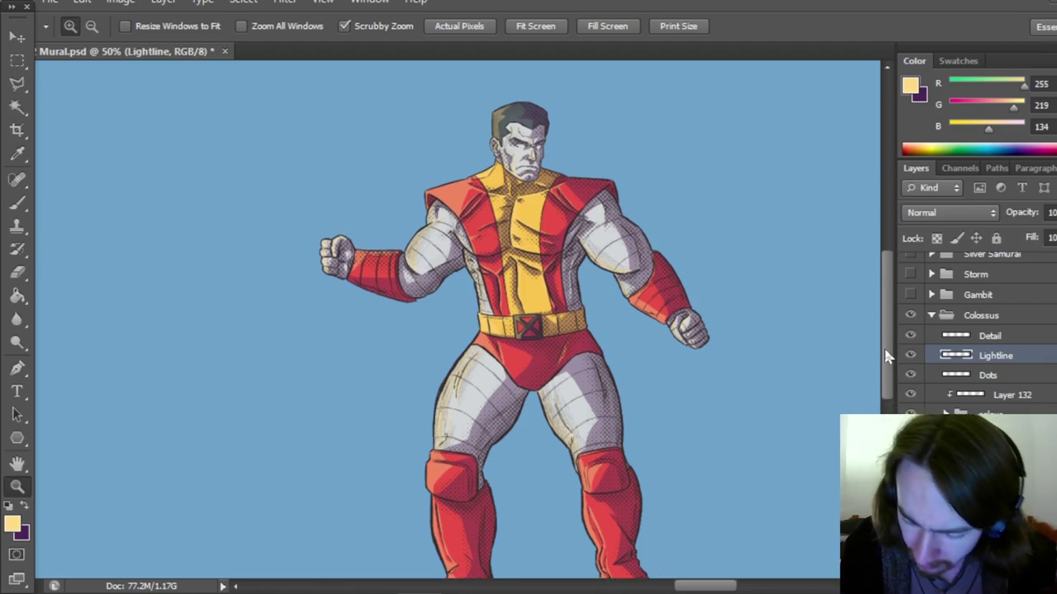
{"action": "left_click_drag", "start_coordinate": [885, 350], "coordinate": [881, 355]}
{"action": "left_click", "coordinate": [9, 506]}
{"action": "left_click", "coordinate": [25, 507]}
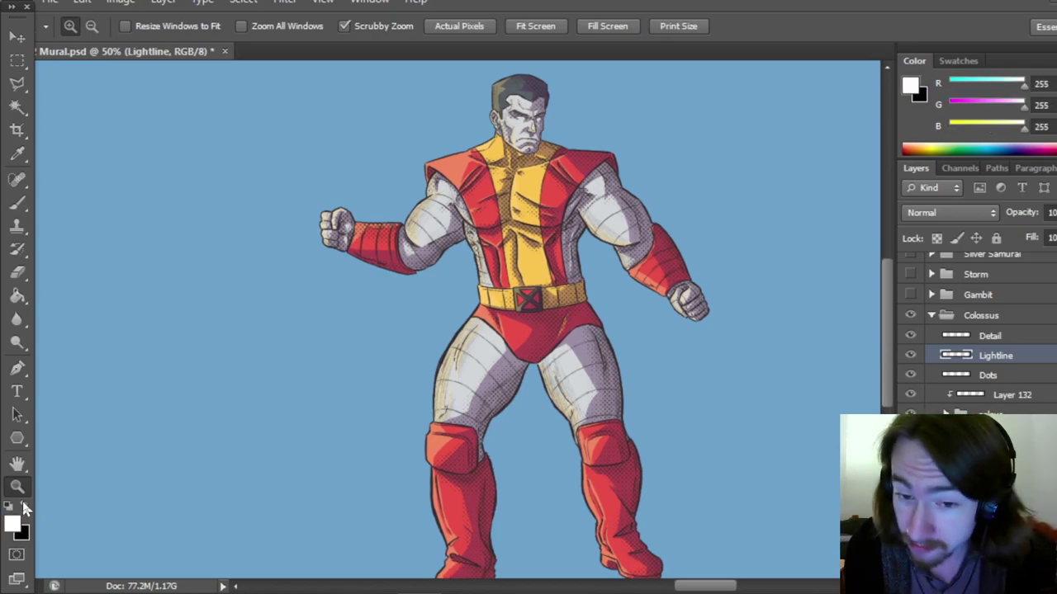
{"action": "double_click", "coordinate": [576, 273]}
{"action": "left_click", "coordinate": [17, 203]}
{"action": "left_click", "coordinate": [90, 27]}
{"action": "left_click", "coordinate": [104, 223]}
Paint white rim light along the right edges of the hair, neck, shoulder pad, right arm and right forearm.
{"action": "scroll", "coordinate": [974, 331], "scroll_direction": "down", "scroll_amount": 3}
{"action": "scroll", "coordinate": [492, 248], "scroll_direction": "up", "scroll_amount": 5}
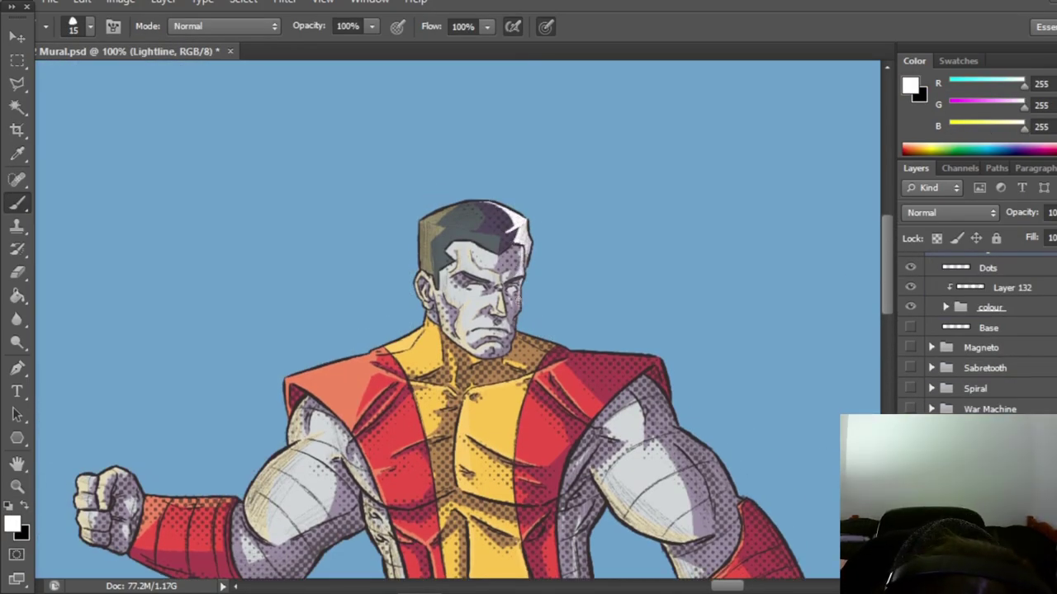
{"action": "scroll", "coordinate": [553, 290], "scroll_direction": "down", "scroll_amount": 3}
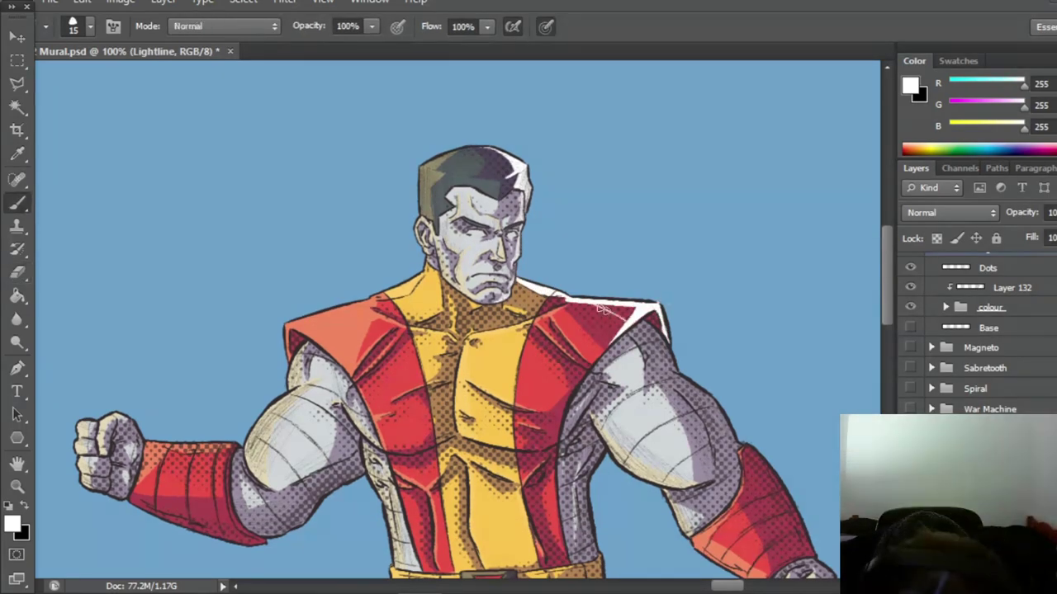
{"action": "scroll", "coordinate": [638, 312], "scroll_direction": "down", "scroll_amount": 5}
{"action": "left_click_drag", "start_coordinate": [665, 275], "coordinate": [725, 345]}
{"action": "left_click_drag", "start_coordinate": [743, 350], "coordinate": [813, 458]}
{"action": "left_click_drag", "start_coordinate": [779, 393], "coordinate": [799, 462]}
Paint white rim light on the right side of the waist, belt, trunks and thigh, and under the left forearm.
{"action": "scroll", "coordinate": [587, 412], "scroll_direction": "down", "scroll_amount": 3}
{"action": "scroll", "coordinate": [587, 413], "scroll_direction": "up", "scroll_amount": 5}
{"action": "left_click_drag", "start_coordinate": [589, 412], "coordinate": [587, 481]}
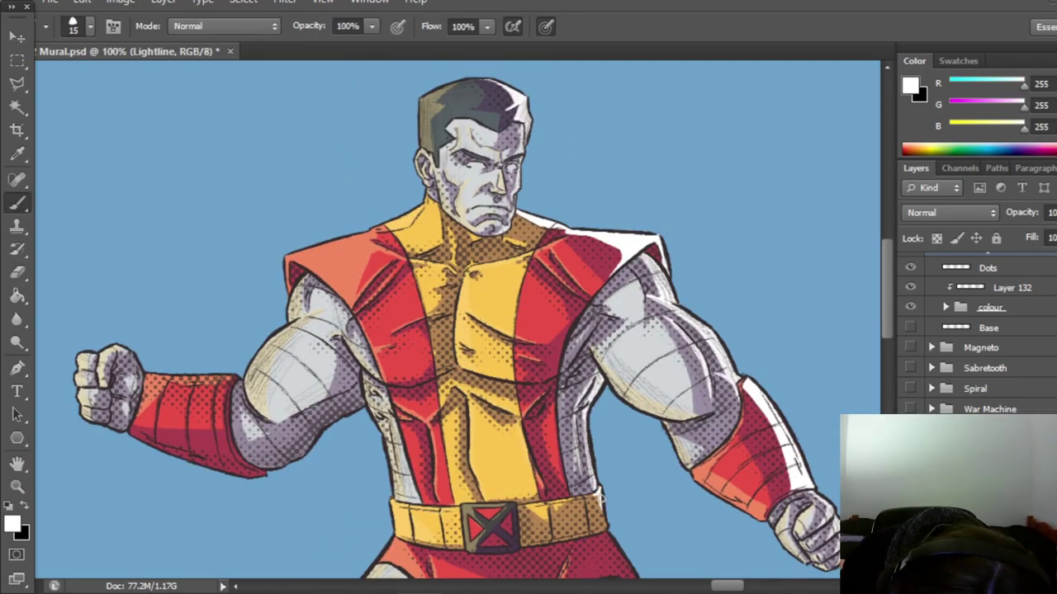
{"action": "scroll", "coordinate": [518, 542], "scroll_direction": "down", "scroll_amount": 3}
{"action": "scroll", "coordinate": [458, 322], "scroll_direction": "up", "scroll_amount": 2}
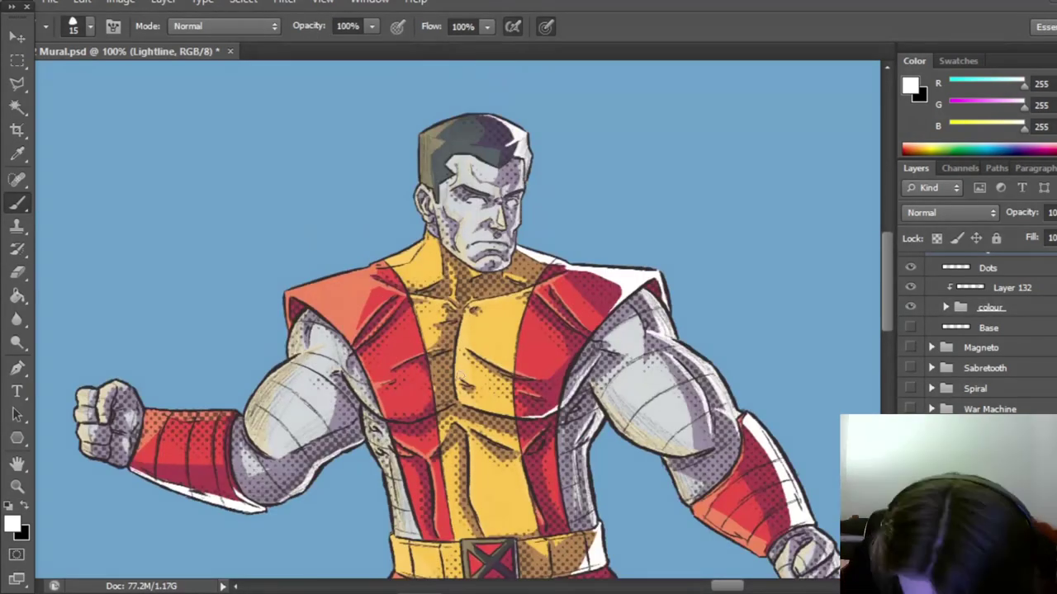
{"action": "scroll", "coordinate": [458, 322], "scroll_direction": "down", "scroll_amount": 8}
{"action": "left_click_drag", "start_coordinate": [645, 343], "coordinate": [638, 409]}
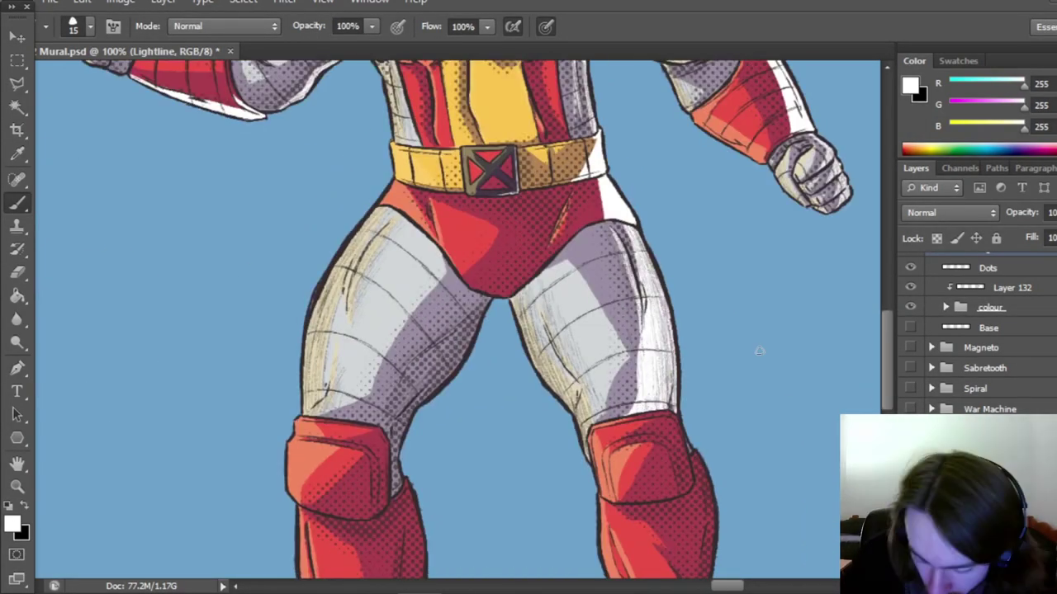
Add white rim light along the lower edge of the trunks and on the right knee pad.
{"action": "scroll", "coordinate": [790, 406], "scroll_direction": "down", "scroll_amount": 1}
{"action": "left_click_drag", "start_coordinate": [603, 177], "coordinate": [516, 274]}
{"action": "scroll", "coordinate": [578, 330], "scroll_direction": "down", "scroll_amount": 5}
{"action": "mouse_move", "coordinate": [674, 327]}
{"action": "left_mouse_down"}
{"action": "mouse_move", "coordinate": [690, 405]}
{"action": "mouse_move", "coordinate": [643, 415]}
{"action": "left_mouse_up"}
{"action": "mouse_move", "coordinate": [663, 356]}
{"action": "left_mouse_down"}
{"action": "mouse_move", "coordinate": [672, 370]}
{"action": "mouse_move", "coordinate": [690, 368]}
{"action": "left_mouse_up"}
Paint white rim light along the inner edge of the left thigh and on the left knee pad.
{"action": "left_click_drag", "start_coordinate": [452, 243], "coordinate": [390, 318]}
{"action": "mouse_move", "coordinate": [490, 210]}
{"action": "left_mouse_down"}
{"action": "mouse_move", "coordinate": [387, 348]}
{"action": "mouse_move", "coordinate": [393, 409]}
{"action": "left_mouse_up"}
{"action": "left_click_drag", "start_coordinate": [381, 343], "coordinate": [386, 416]}
{"action": "left_click_drag", "start_coordinate": [372, 367], "coordinate": [376, 429]}
{"action": "left_click_drag", "start_coordinate": [370, 388], "coordinate": [335, 426]}
Paint white rim light down the right edge and folds of the left boot to its heel.
{"action": "scroll", "coordinate": [841, 386], "scroll_direction": "down", "scroll_amount": 5}
{"action": "left_click_drag", "start_coordinate": [405, 231], "coordinate": [410, 442]}
{"action": "scroll", "coordinate": [402, 444], "scroll_direction": "down", "scroll_amount": 2}
{"action": "left_click_drag", "start_coordinate": [424, 382], "coordinate": [406, 418]}
{"action": "left_click_drag", "start_coordinate": [413, 358], "coordinate": [357, 438]}
Paint white rim light down the right edge and folds of the right boot to its toe.
{"action": "scroll", "coordinate": [529, 388], "scroll_direction": "up", "scroll_amount": 4}
{"action": "left_click_drag", "start_coordinate": [695, 279], "coordinate": [699, 384]}
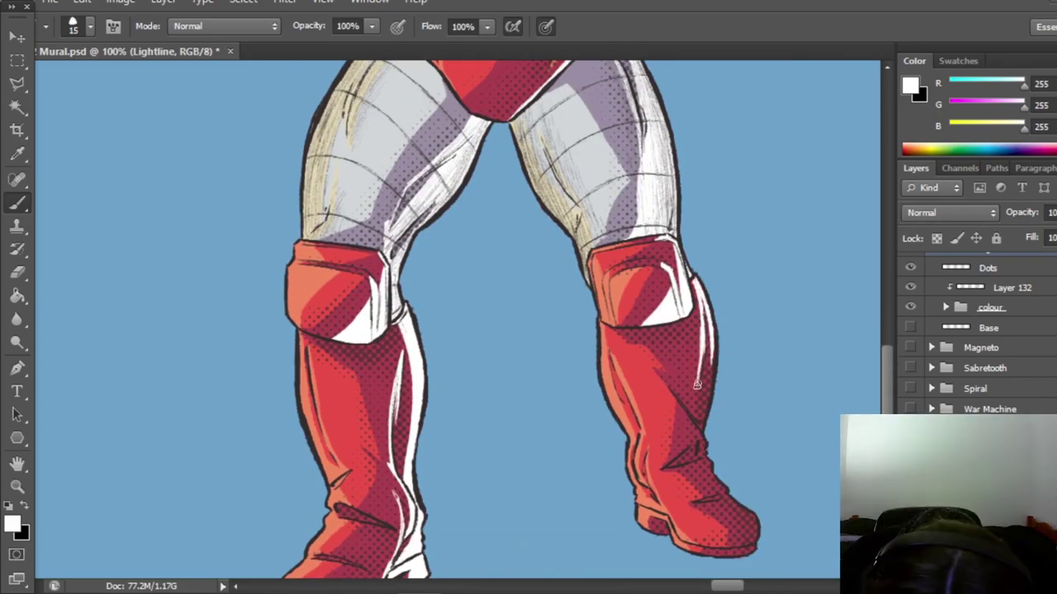
{"action": "left_click_drag", "start_coordinate": [710, 322], "coordinate": [701, 426]}
{"action": "scroll", "coordinate": [710, 405], "scroll_direction": "down", "scroll_amount": 1}
{"action": "mouse_move", "coordinate": [692, 364]}
{"action": "left_mouse_down"}
{"action": "mouse_move", "coordinate": [677, 411]}
{"action": "mouse_move", "coordinate": [749, 499]}
{"action": "left_mouse_up"}
Check the rim light on the whole figure and save the mural document.
{"action": "key", "text": "z"}
{"action": "left_click_drag", "start_coordinate": [587, 406], "coordinate": [561, 378]}
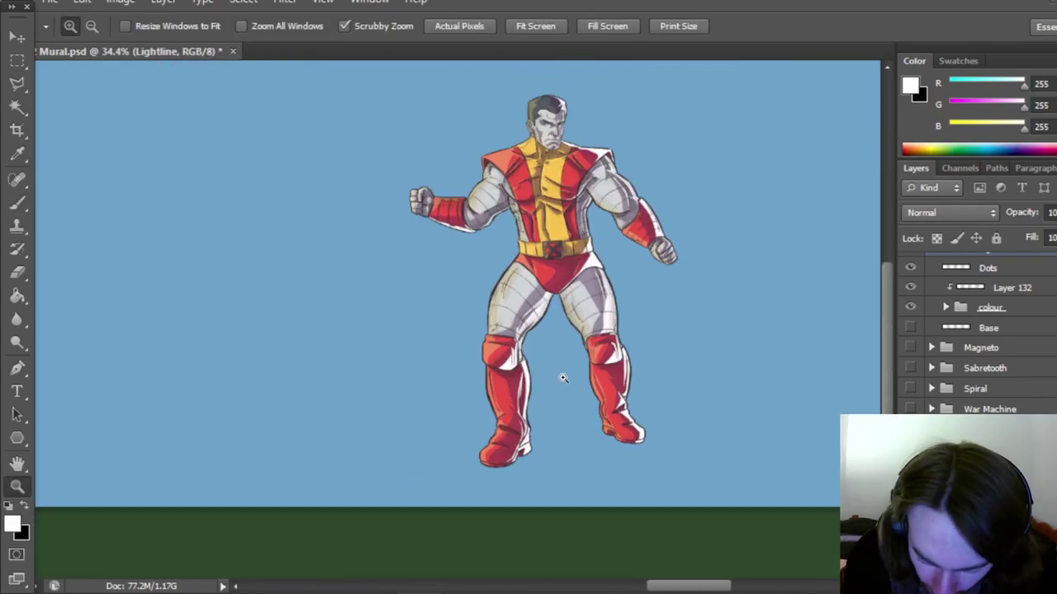
{"action": "left_click", "coordinate": [563, 378]}
{"action": "left_click_drag", "start_coordinate": [887, 369], "coordinate": [881, 334]}
{"action": "left_click_drag", "start_coordinate": [671, 417], "coordinate": [651, 402]}
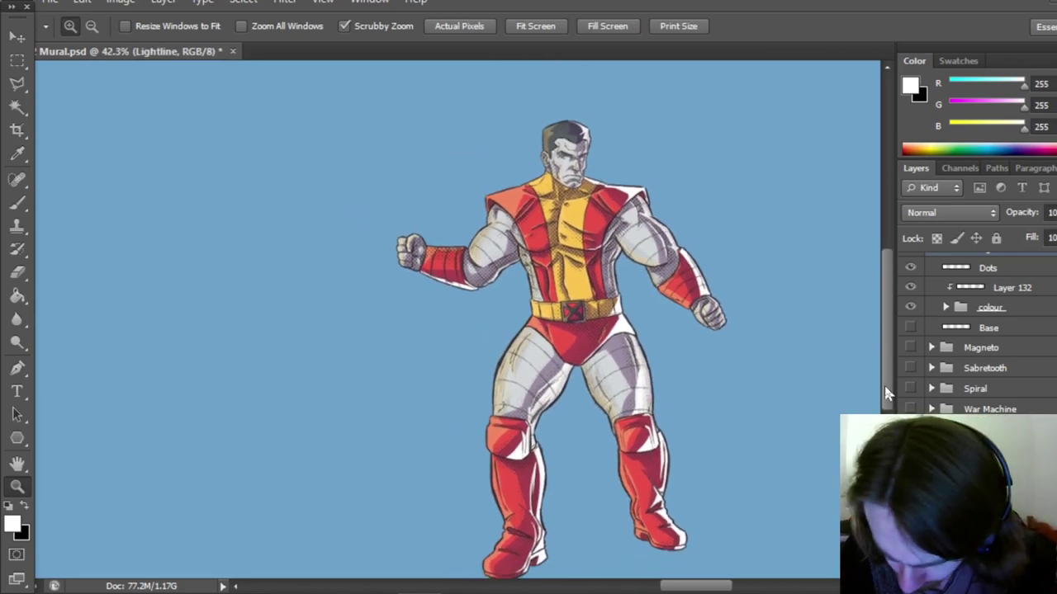
{"action": "scroll", "coordinate": [646, 416], "scroll_direction": "down", "scroll_amount": 2}
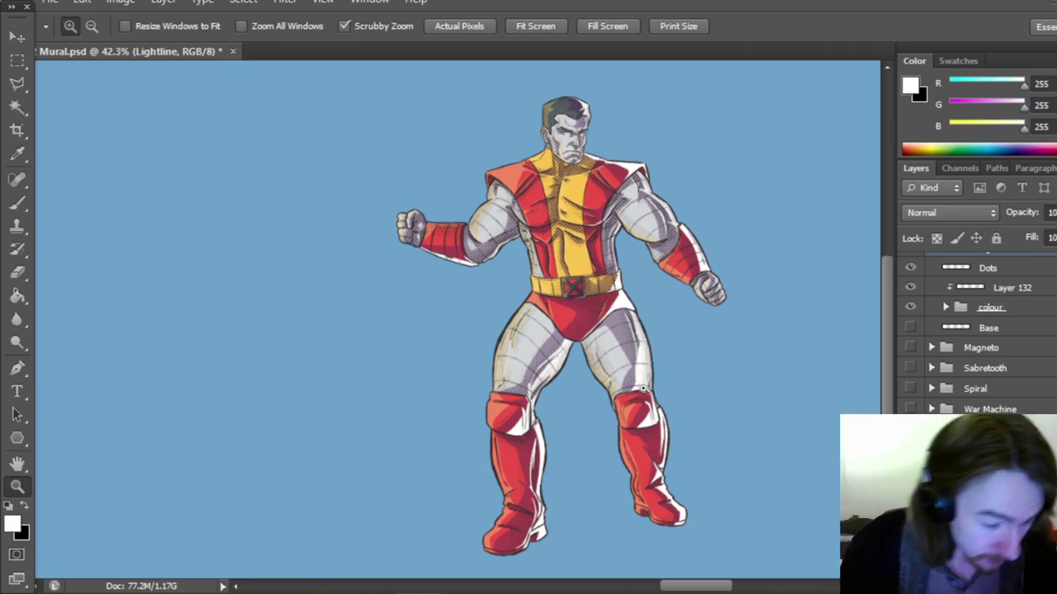
{"action": "key", "text": "ctrl+s"}
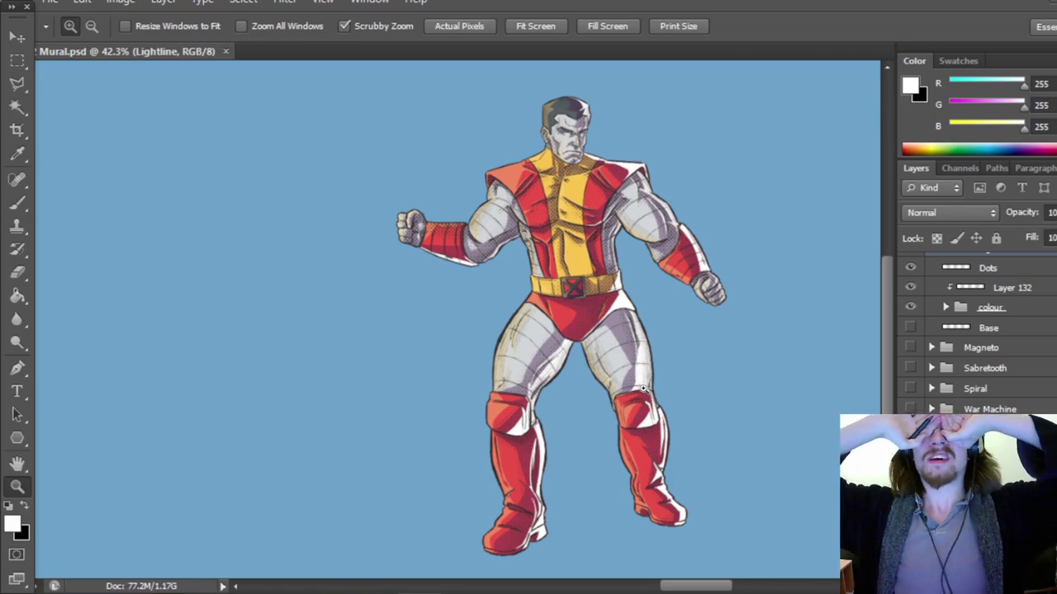
Hide the blue background layer so the figure stands on plain white.
{"action": "scroll", "coordinate": [982, 330], "scroll_direction": "down", "scroll_amount": 5}
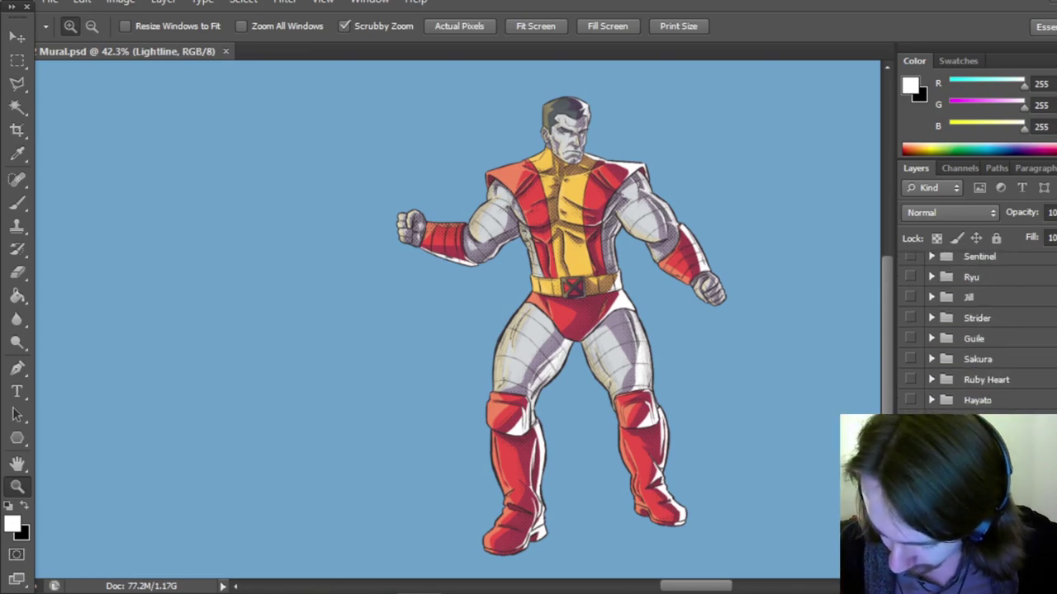
{"action": "left_click", "coordinate": [910, 486]}
{"action": "left_click_drag", "start_coordinate": [889, 364], "coordinate": [890, 355]}
{"action": "scroll", "coordinate": [889, 355], "scroll_direction": "down", "scroll_amount": 2}
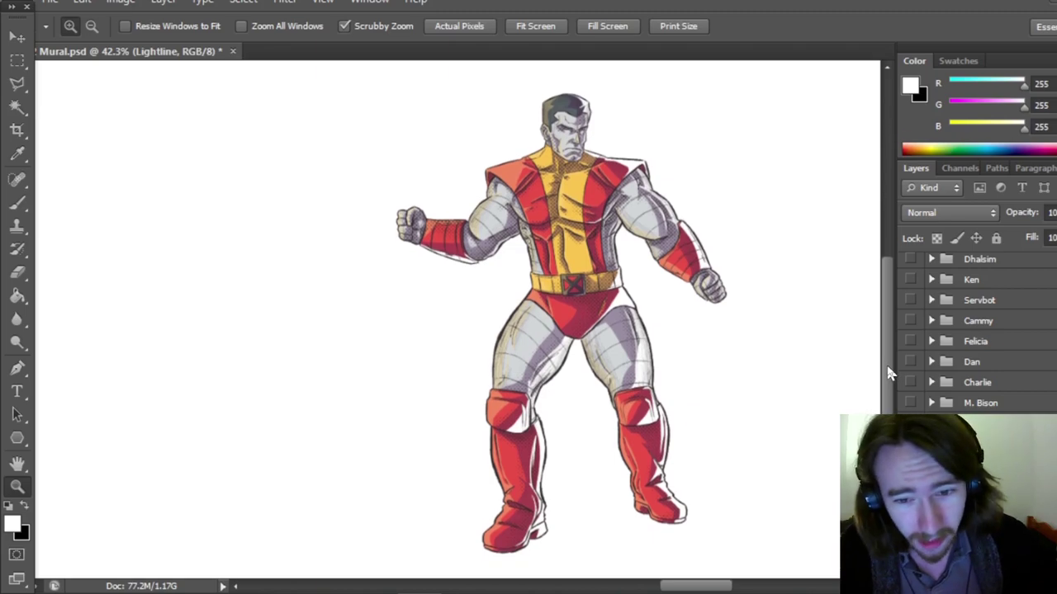
Fit the whole mural in view and collapse the Colossus layer group.
{"action": "left_click", "coordinate": [525, 26]}
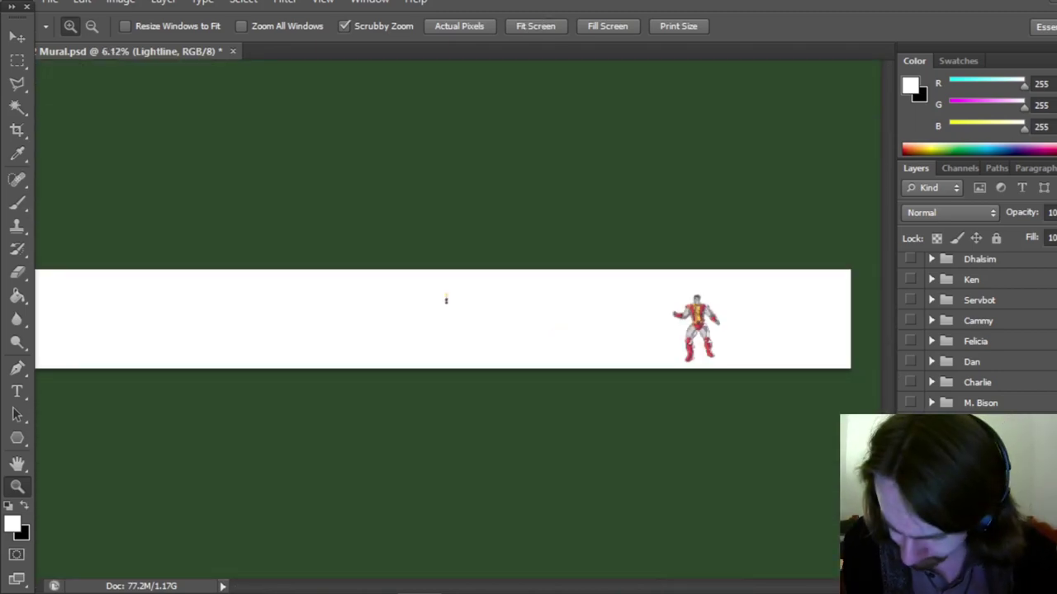
{"action": "scroll", "coordinate": [978, 334], "scroll_direction": "up", "scroll_amount": 10}
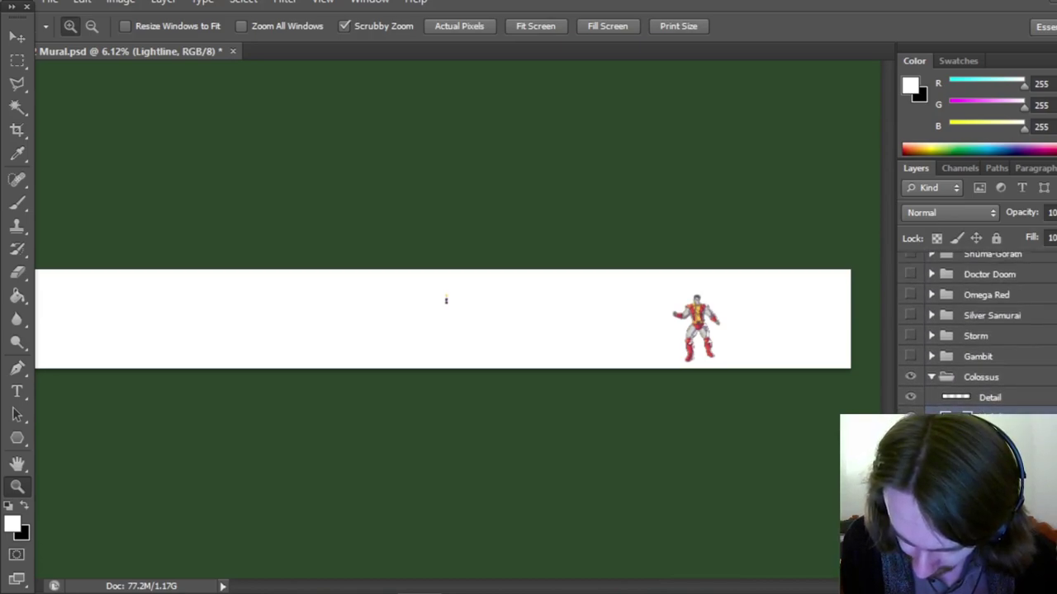
{"action": "left_click", "coordinate": [930, 377]}
{"action": "scroll", "coordinate": [912, 283], "scroll_direction": "up", "scroll_amount": 5}
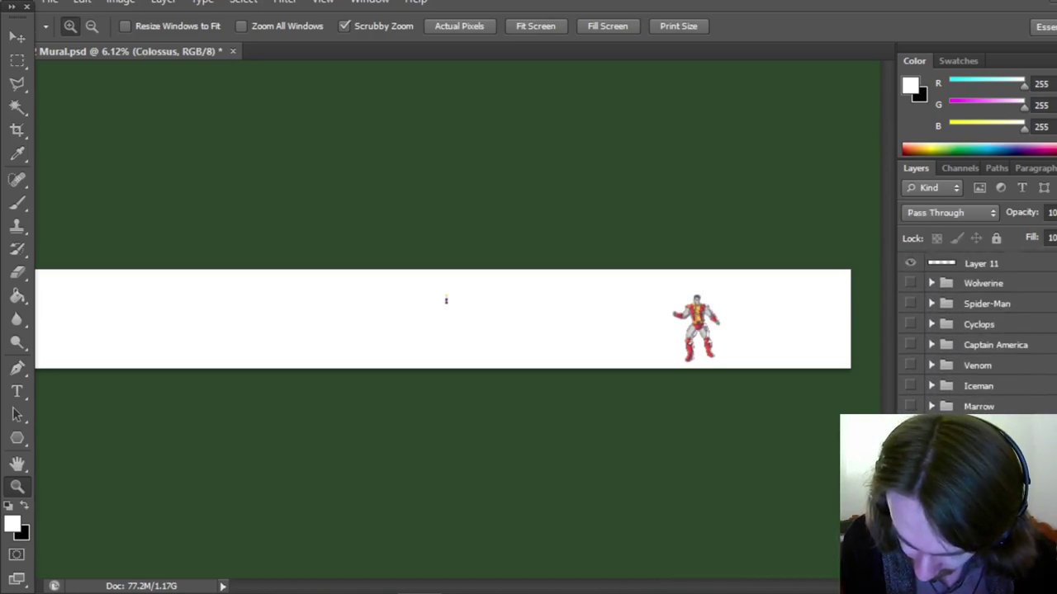
Turn on the visibility of the Marvel character groups from Wolverine through Gambit, plus Magneto.
{"action": "left_click_drag", "start_coordinate": [912, 284], "coordinate": [912, 407]}
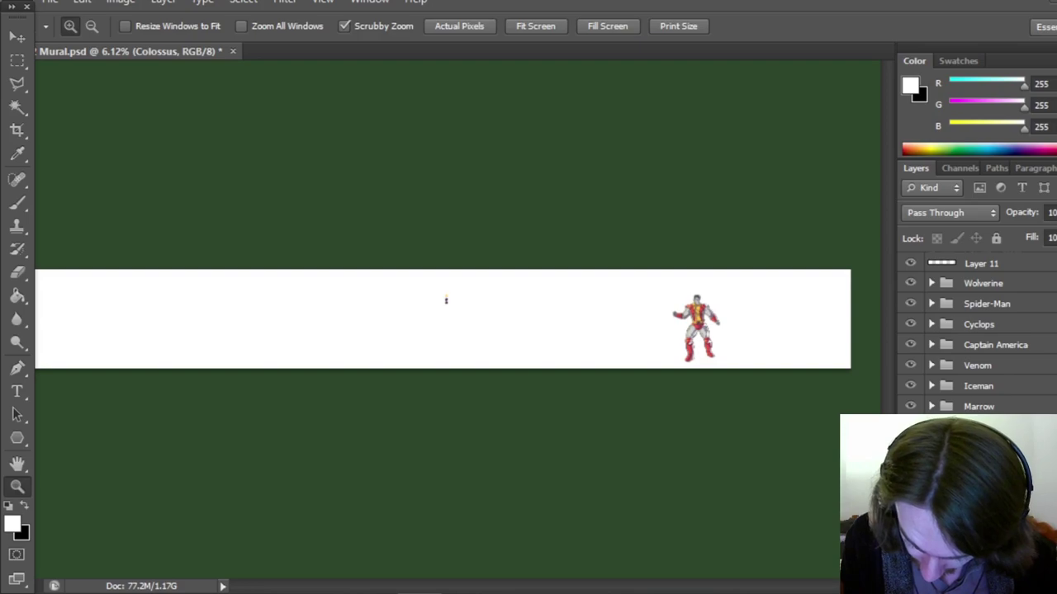
{"action": "scroll", "coordinate": [918, 339], "scroll_direction": "down", "scroll_amount": 6}
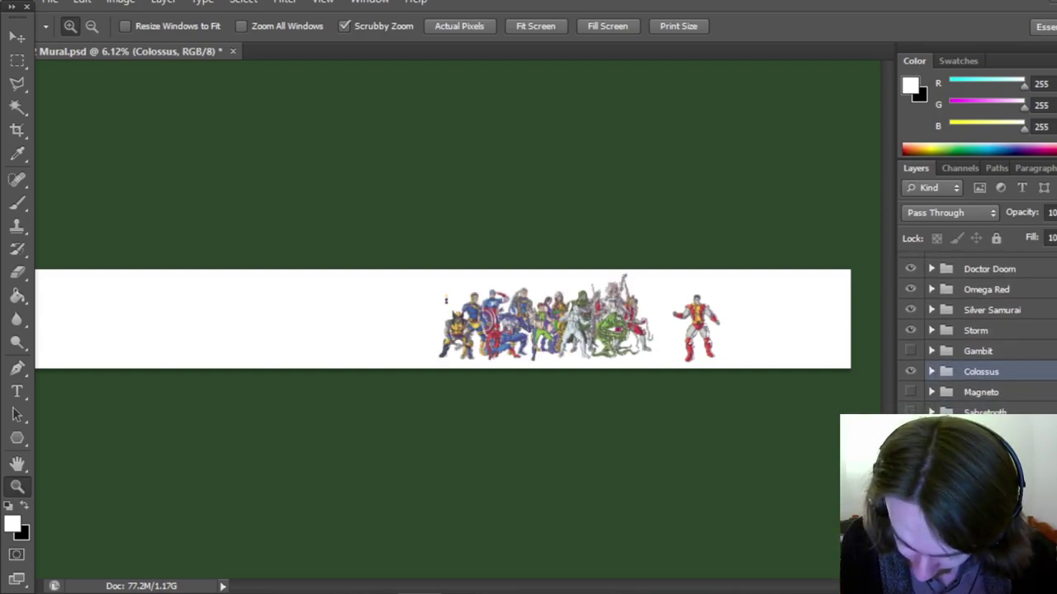
{"action": "scroll", "coordinate": [919, 339], "scroll_direction": "up", "scroll_amount": 2}
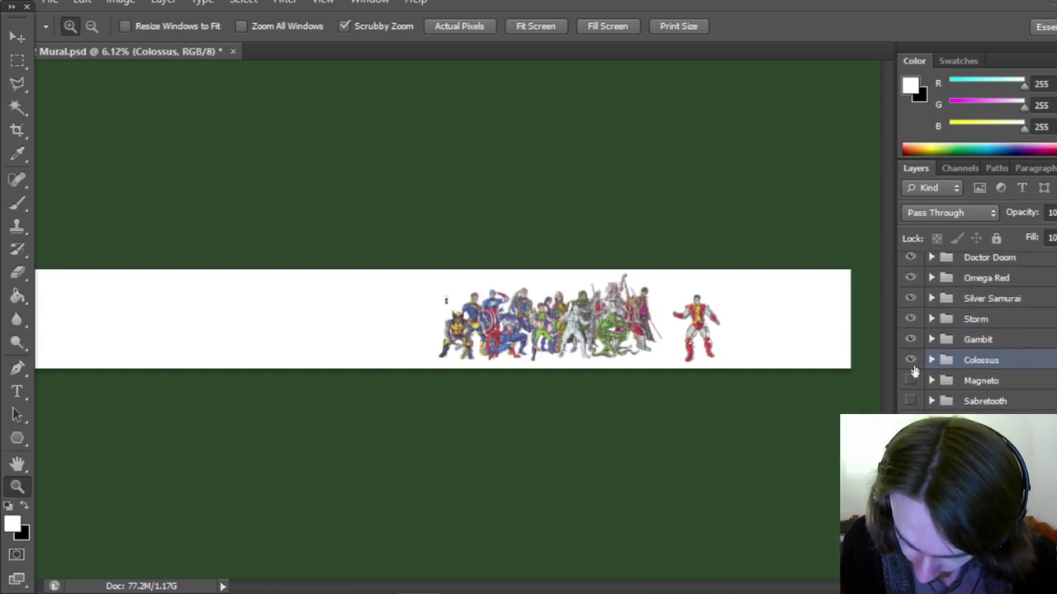
{"action": "left_click", "coordinate": [909, 380]}
Show the Juggernaut and Hulk groups and the Capcom character groups from Ryu through Morrigan, leaving Sentinel hidden.
{"action": "scroll", "coordinate": [974, 330], "scroll_direction": "down", "scroll_amount": 4}
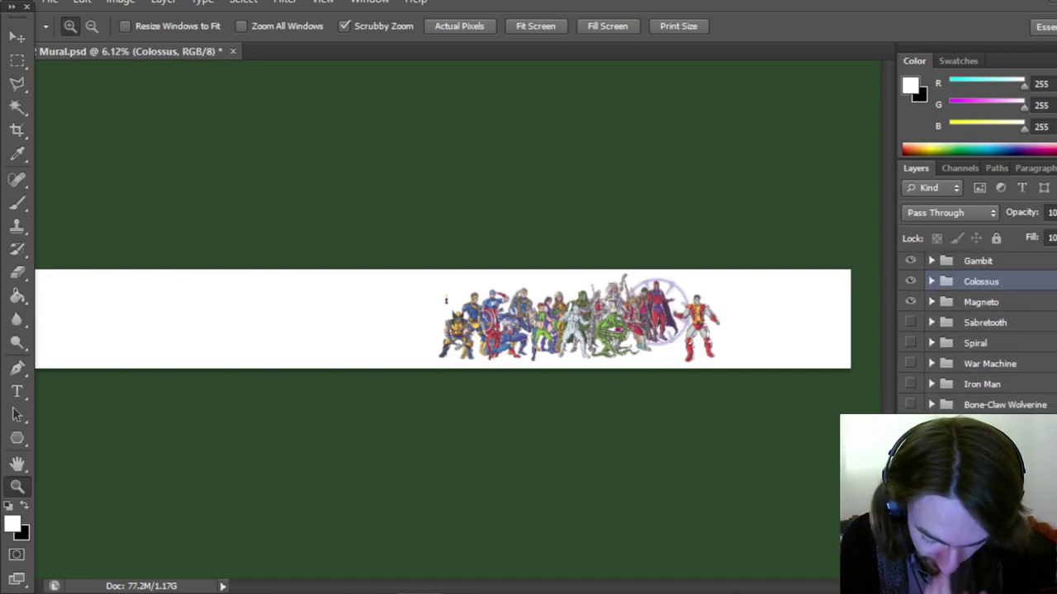
{"action": "scroll", "coordinate": [974, 330], "scroll_direction": "down", "scroll_amount": 1}
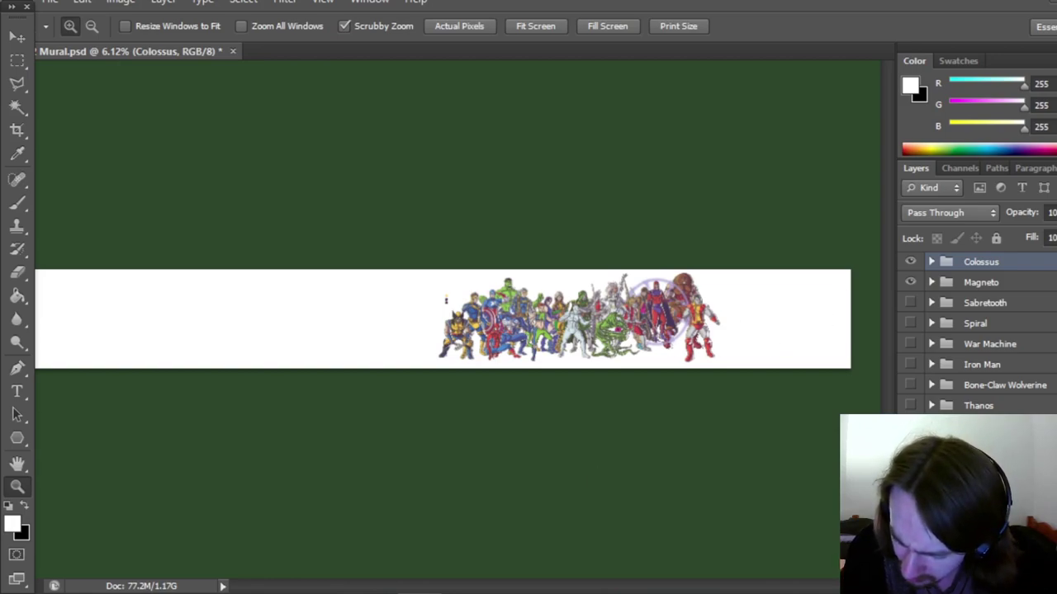
{"action": "scroll", "coordinate": [977, 335], "scroll_direction": "down", "scroll_amount": 3}
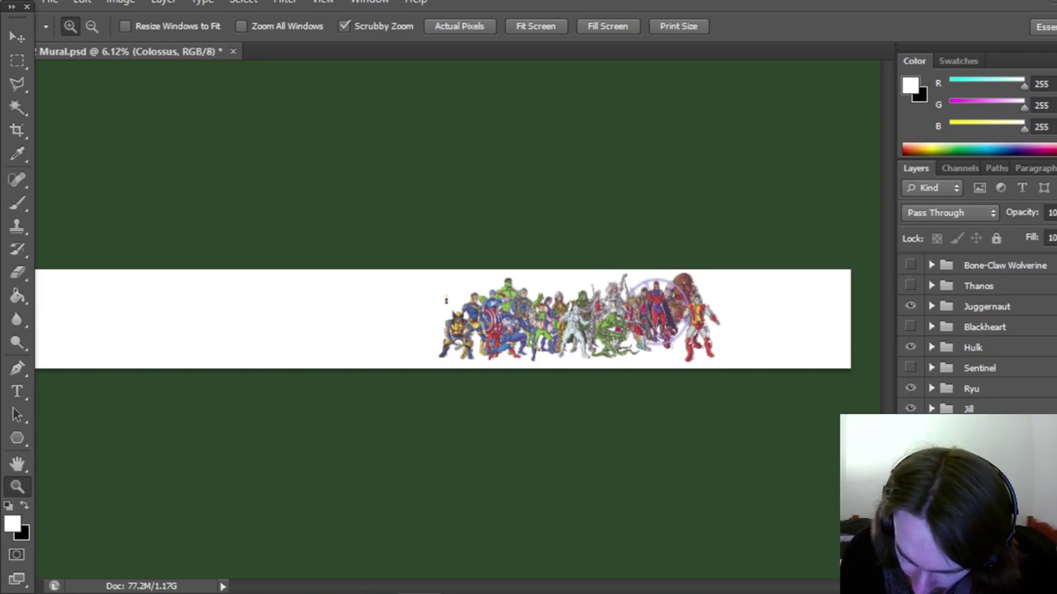
{"action": "scroll", "coordinate": [977, 335], "scroll_direction": "down", "scroll_amount": 2}
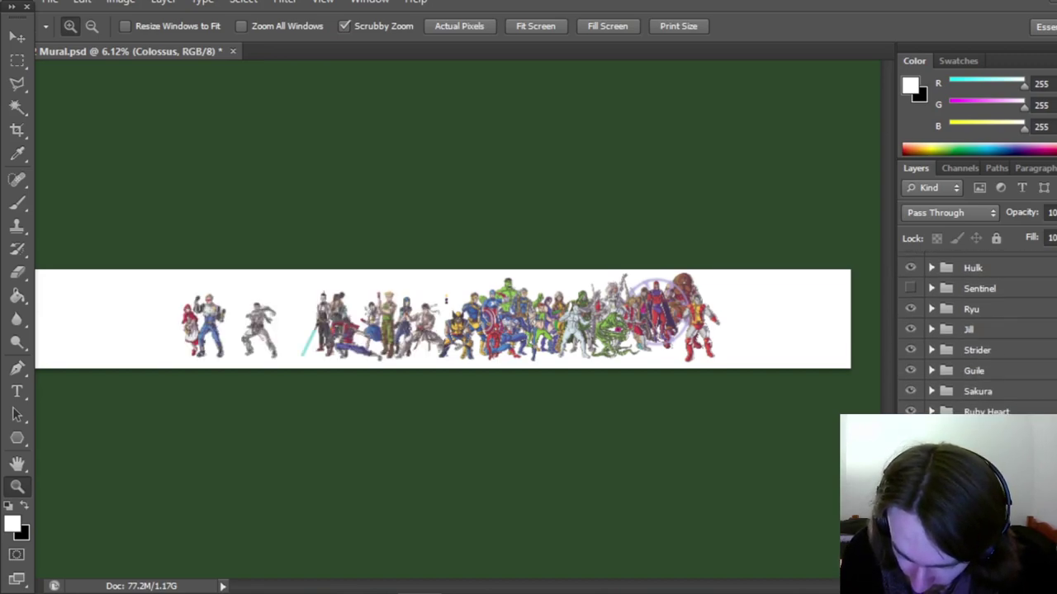
{"action": "scroll", "coordinate": [918, 384], "scroll_direction": "up", "scroll_amount": 2}
{"action": "scroll", "coordinate": [918, 384], "scroll_direction": "down", "scroll_amount": 5}
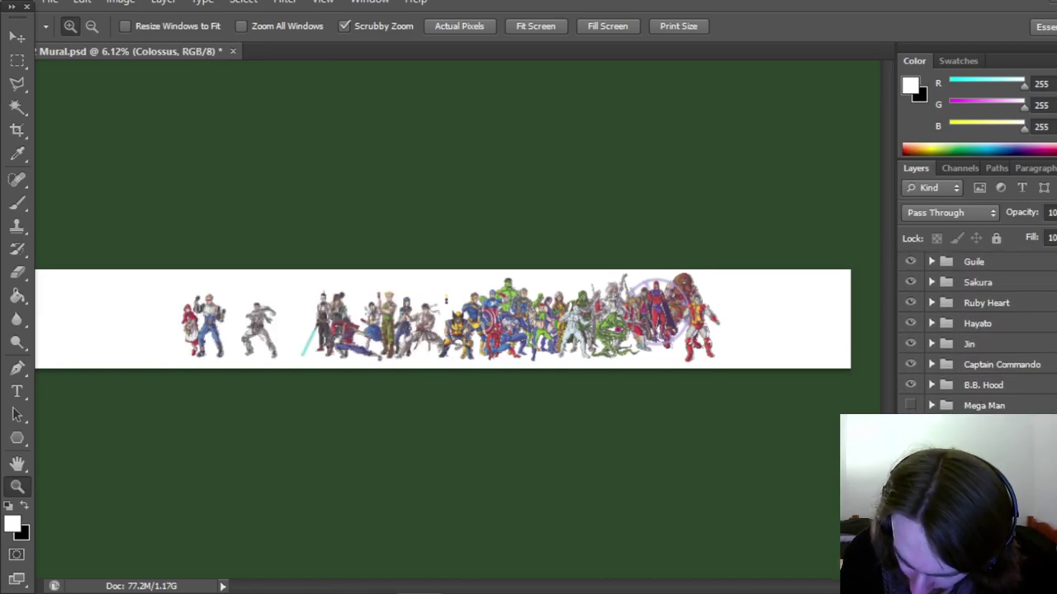
{"action": "left_click_drag", "start_coordinate": [911, 376], "coordinate": [911, 396]}
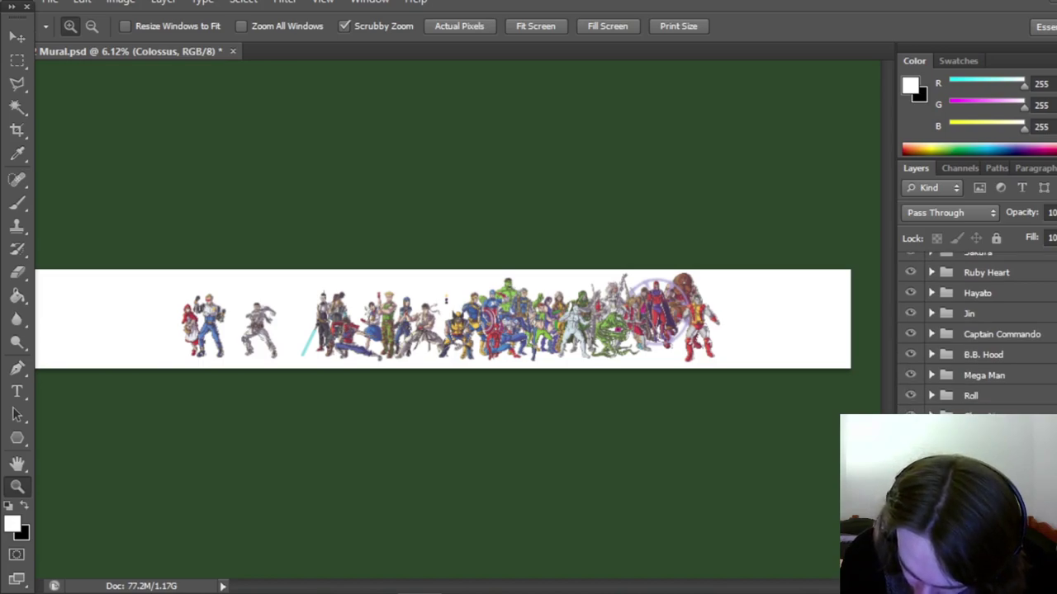
{"action": "scroll", "coordinate": [977, 331], "scroll_direction": "down", "scroll_amount": 4}
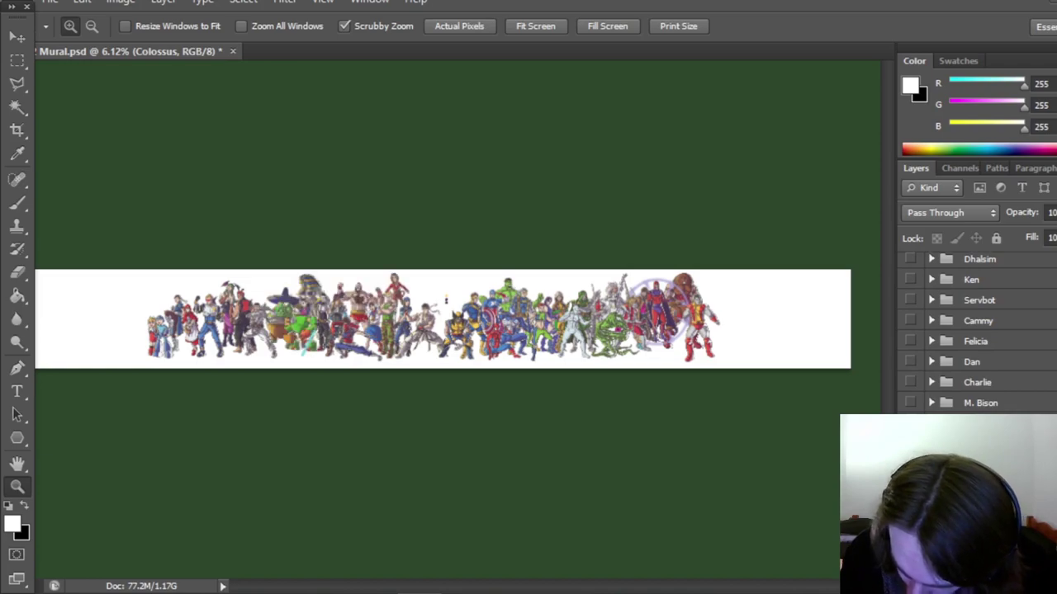
Review the hidden Capcom character groups below Morrigan and select the M. Bison group.
{"action": "scroll", "coordinate": [977, 330], "scroll_direction": "up", "scroll_amount": 1}
{"action": "scroll", "coordinate": [978, 330], "scroll_direction": "down", "scroll_amount": 1}
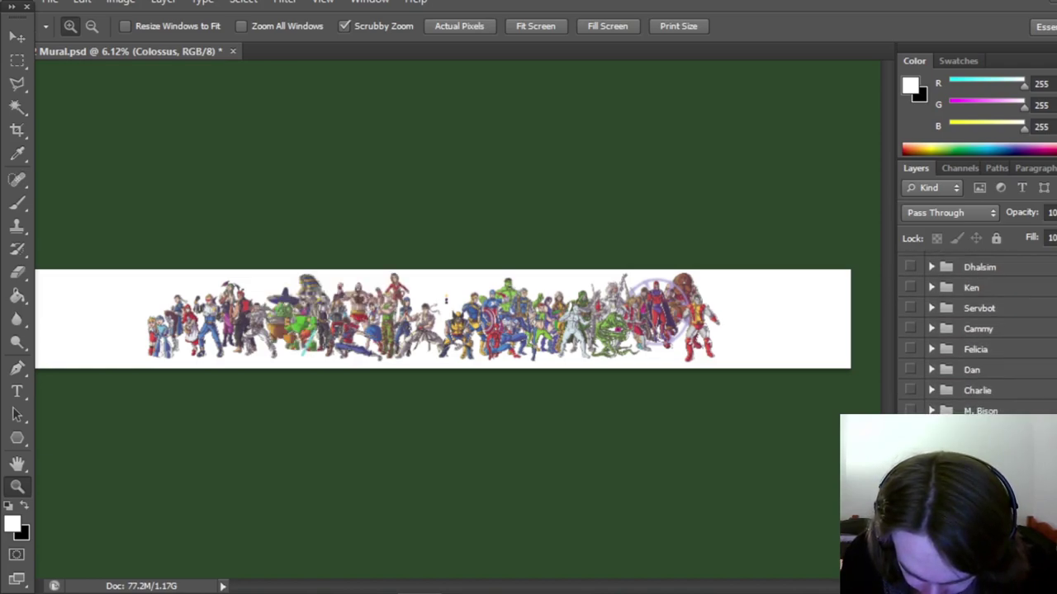
{"action": "scroll", "coordinate": [977, 331], "scroll_direction": "up", "scroll_amount": 4}
{"action": "scroll", "coordinate": [977, 330], "scroll_direction": "down", "scroll_amount": 1}
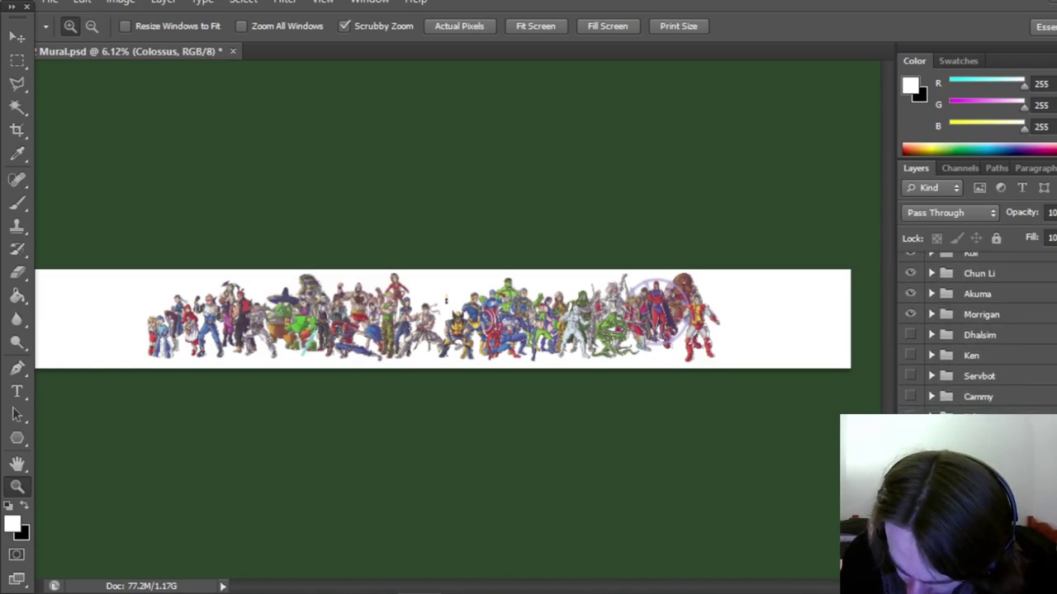
{"action": "scroll", "coordinate": [978, 330], "scroll_direction": "up", "scroll_amount": 5}
{"action": "scroll", "coordinate": [977, 330], "scroll_direction": "down", "scroll_amount": 6}
{"action": "scroll", "coordinate": [977, 330], "scroll_direction": "up", "scroll_amount": 4}
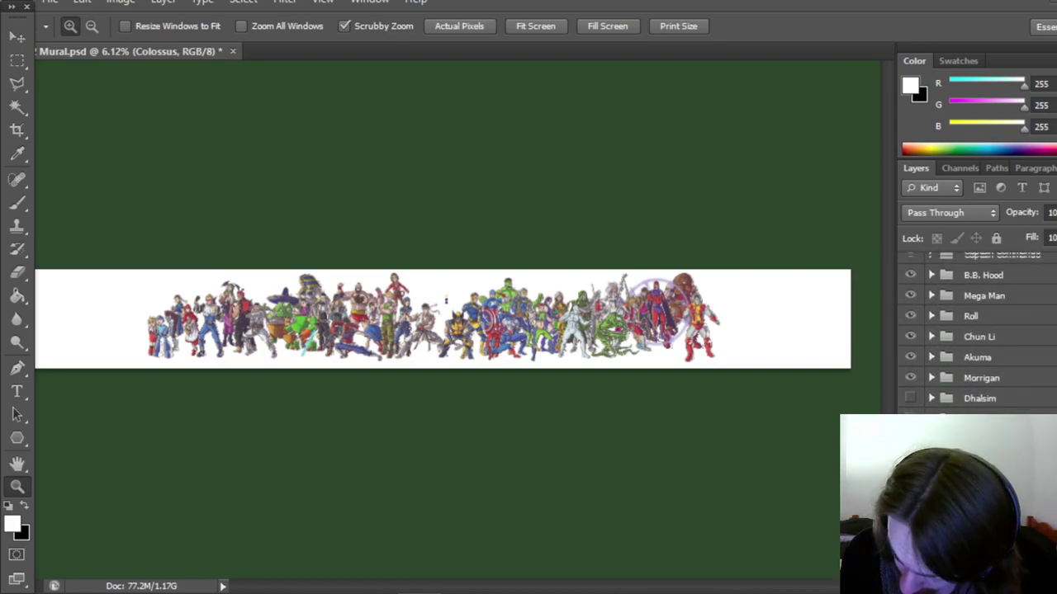
{"action": "scroll", "coordinate": [977, 330], "scroll_direction": "up", "scroll_amount": 1}
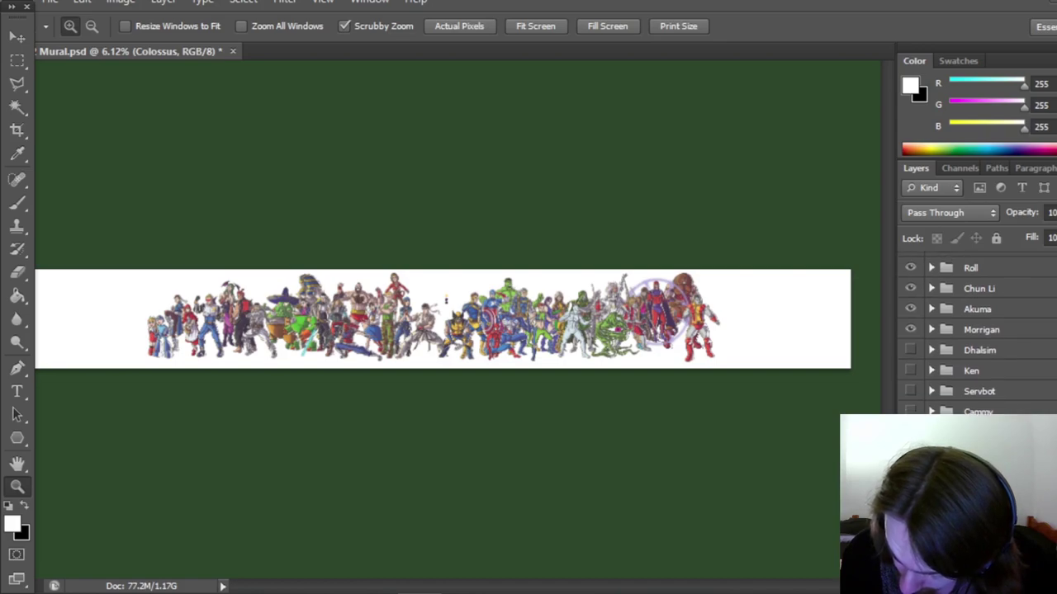
{"action": "left_click", "coordinate": [981, 494]}
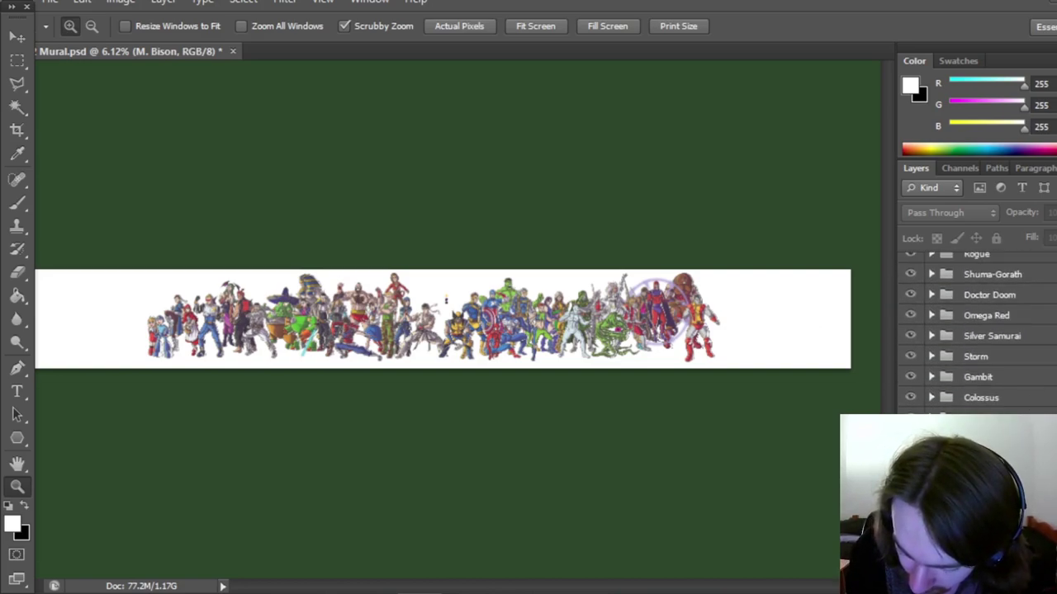
Look through the layer groups from Shuma-Gorath to Cammy to check which characters are still hidden.
{"action": "scroll", "coordinate": [977, 330], "scroll_direction": "down", "scroll_amount": 2}
{"action": "scroll", "coordinate": [977, 330], "scroll_direction": "up", "scroll_amount": 1}
{"action": "scroll", "coordinate": [978, 330], "scroll_direction": "down", "scroll_amount": 1}
{"action": "scroll", "coordinate": [974, 330], "scroll_direction": "down", "scroll_amount": 8}
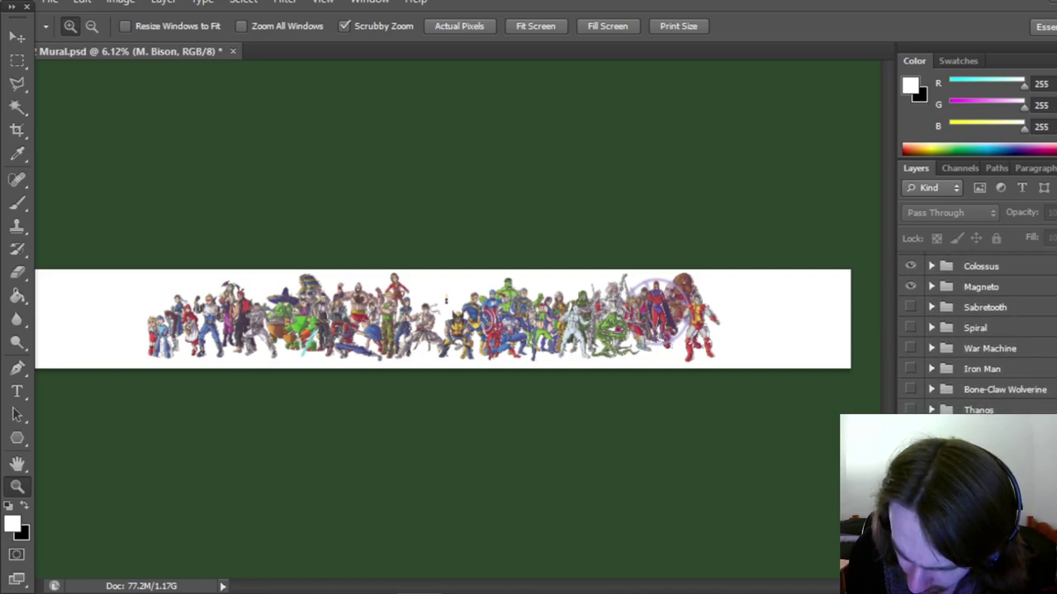
{"action": "scroll", "coordinate": [974, 331], "scroll_direction": "down", "scroll_amount": 9}
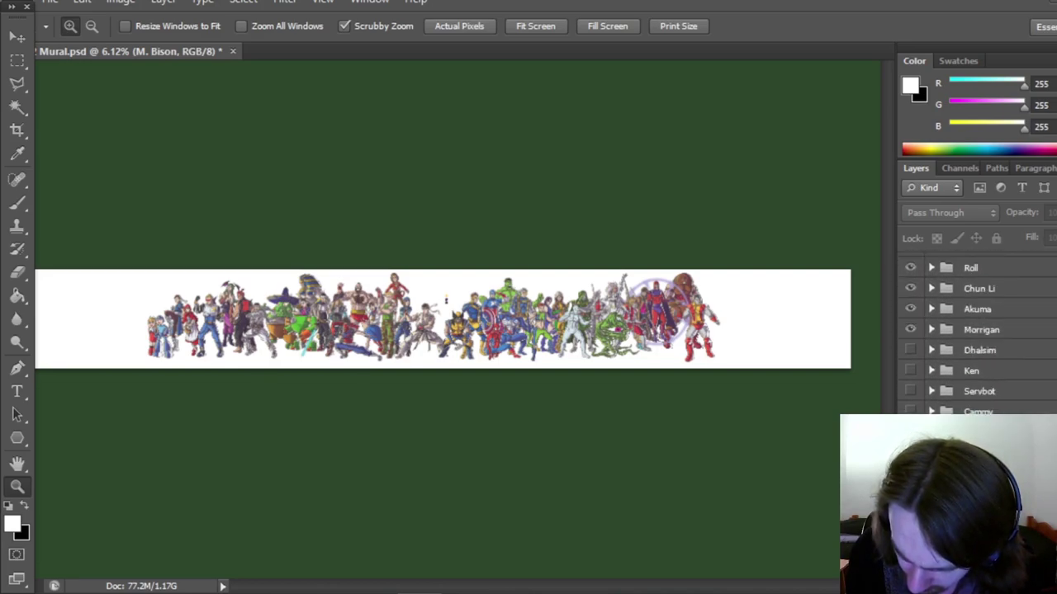
{"action": "scroll", "coordinate": [974, 330], "scroll_direction": "down", "scroll_amount": 1}
{"action": "scroll", "coordinate": [974, 330], "scroll_direction": "up", "scroll_amount": 4}
{"action": "scroll", "coordinate": [974, 330], "scroll_direction": "up", "scroll_amount": 1}
{"action": "scroll", "coordinate": [974, 331], "scroll_direction": "down", "scroll_amount": 1}
{"action": "scroll", "coordinate": [974, 330], "scroll_direction": "up", "scroll_amount": 15}
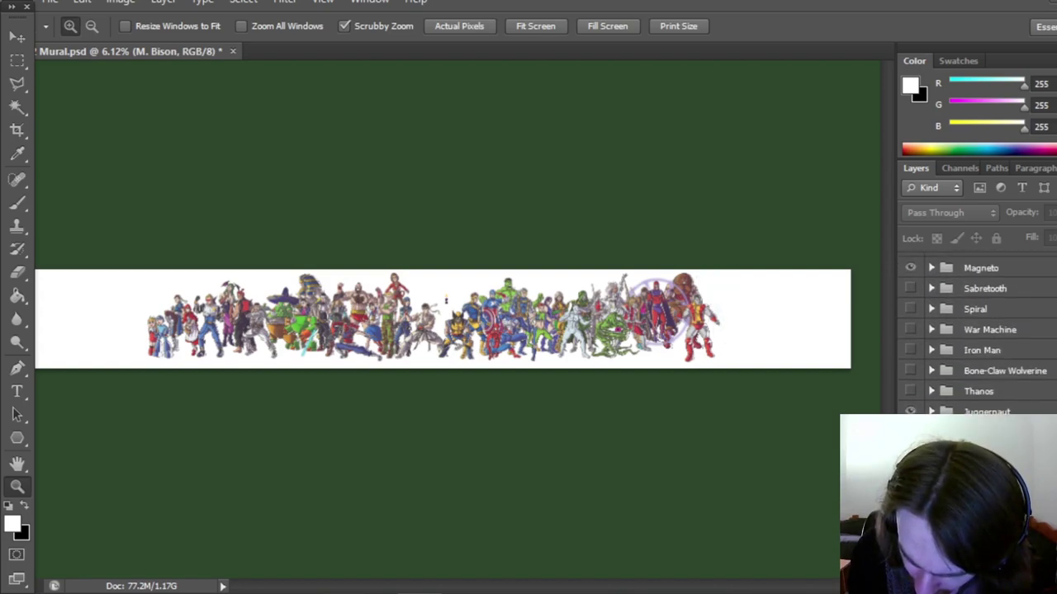
Show the Sabretooth group briefly and hide it again.
{"action": "left_click", "coordinate": [909, 290]}
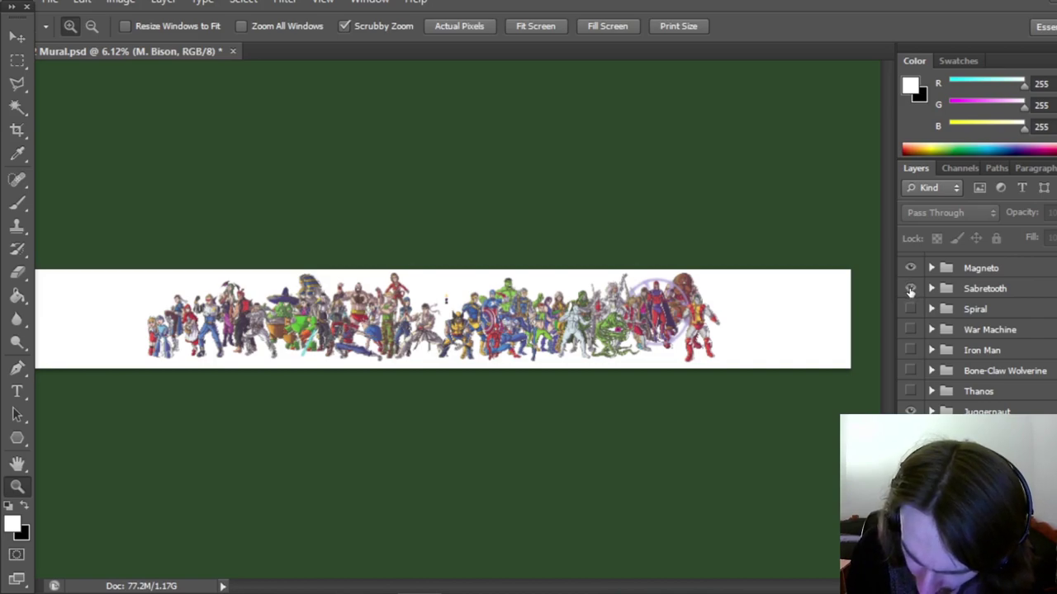
{"action": "left_click", "coordinate": [908, 291]}
Return to the M. Bison group at the end of the layer list and save the mural document.
{"action": "scroll", "coordinate": [974, 330], "scroll_direction": "down", "scroll_amount": 10}
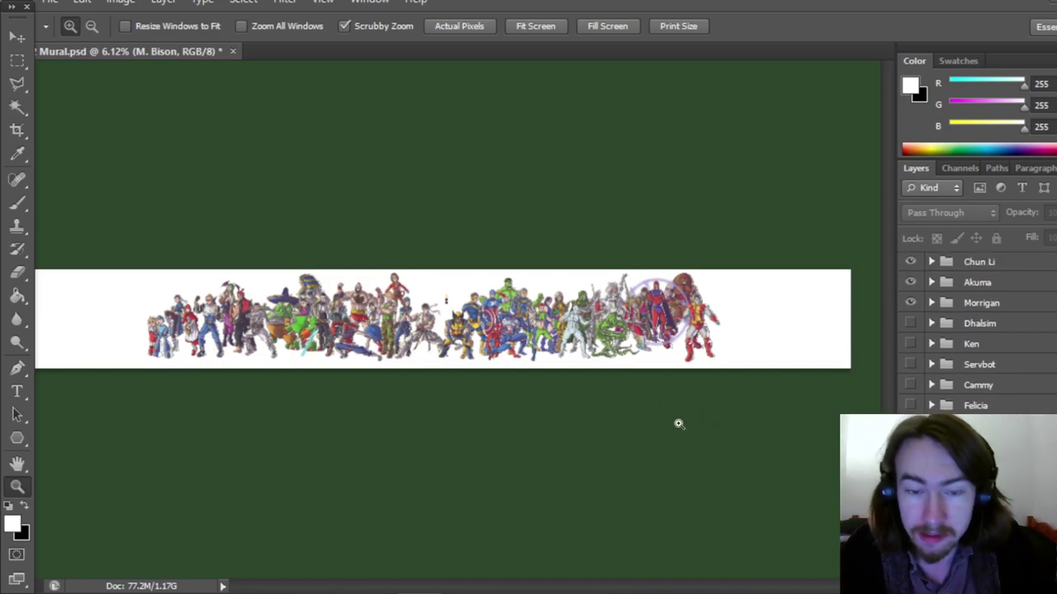
{"action": "scroll", "coordinate": [974, 330], "scroll_direction": "down", "scroll_amount": 3}
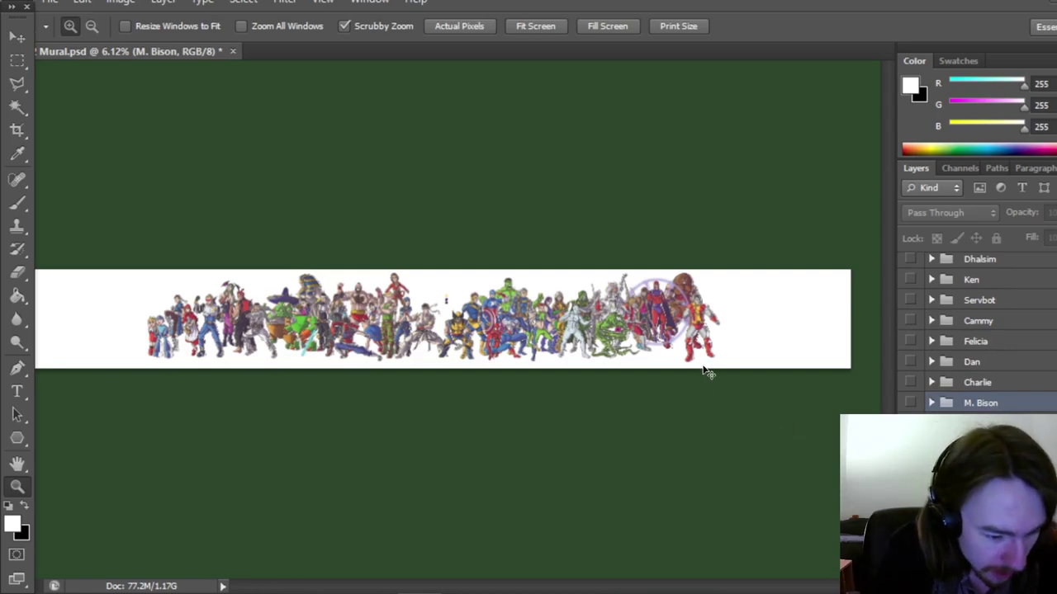
{"action": "key", "text": "ctrl+s"}
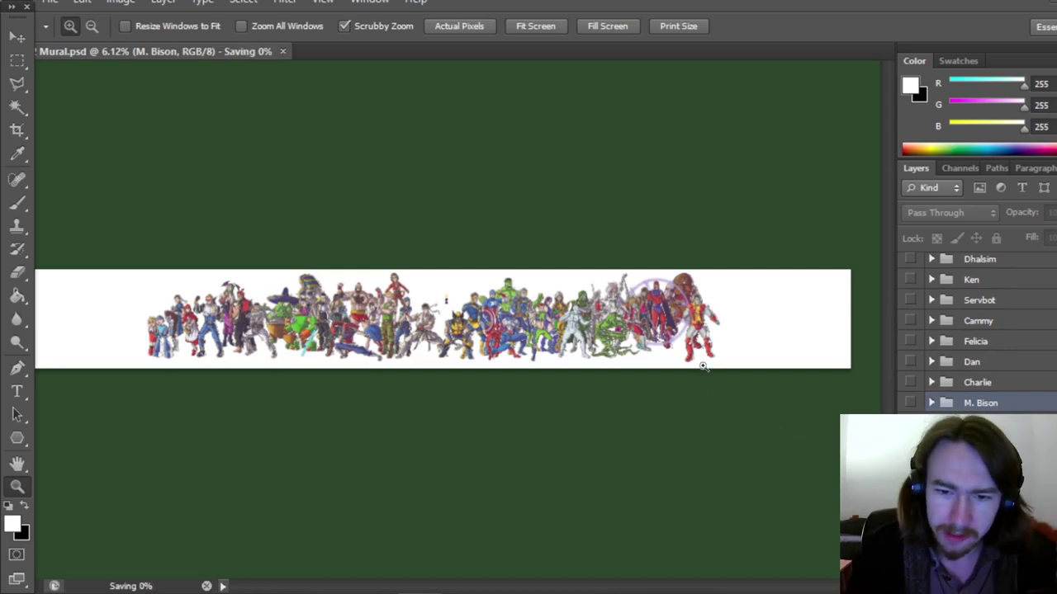